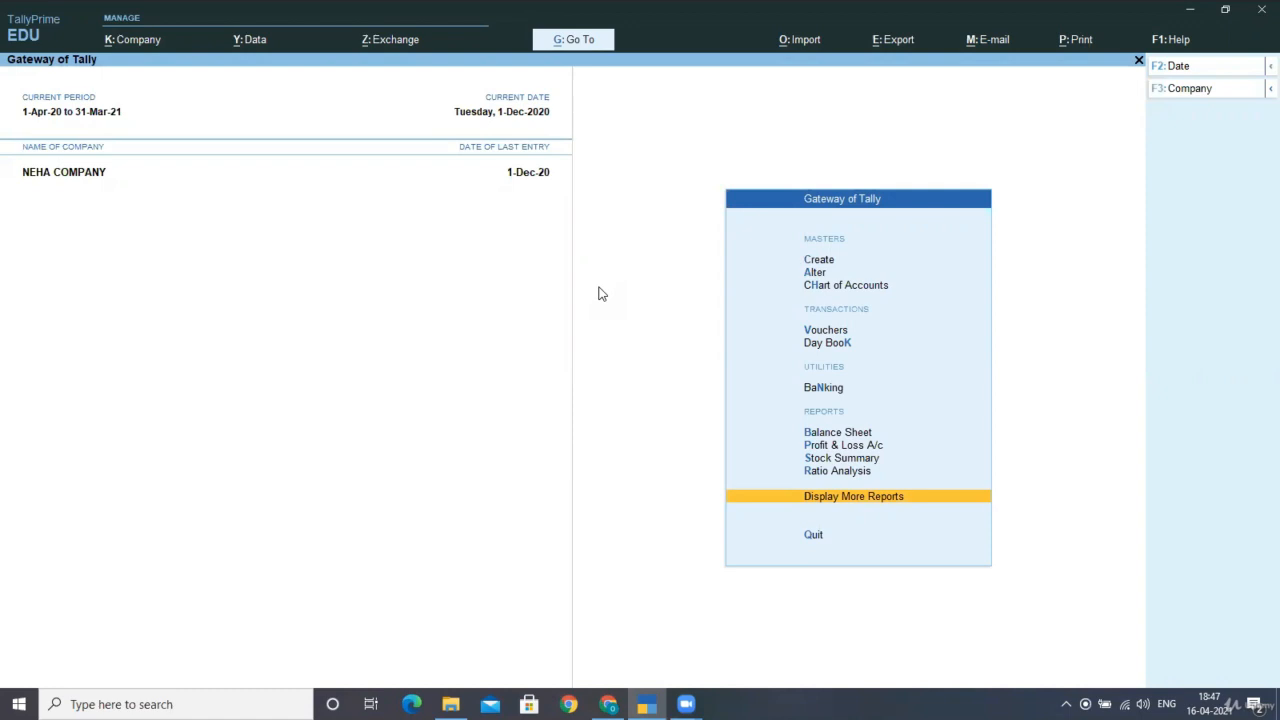
Go from the Gateway of Tally into voucher entry and open a new Journal voucher.
{"action": "key", "text": "Up"}
{"action": "key", "text": "Up"}
{"action": "key", "text": "Up"}
{"action": "key", "text": "Up"}
{"action": "key", "text": "Up"}
{"action": "key", "text": "Up"}
{"action": "key", "text": "Up"}
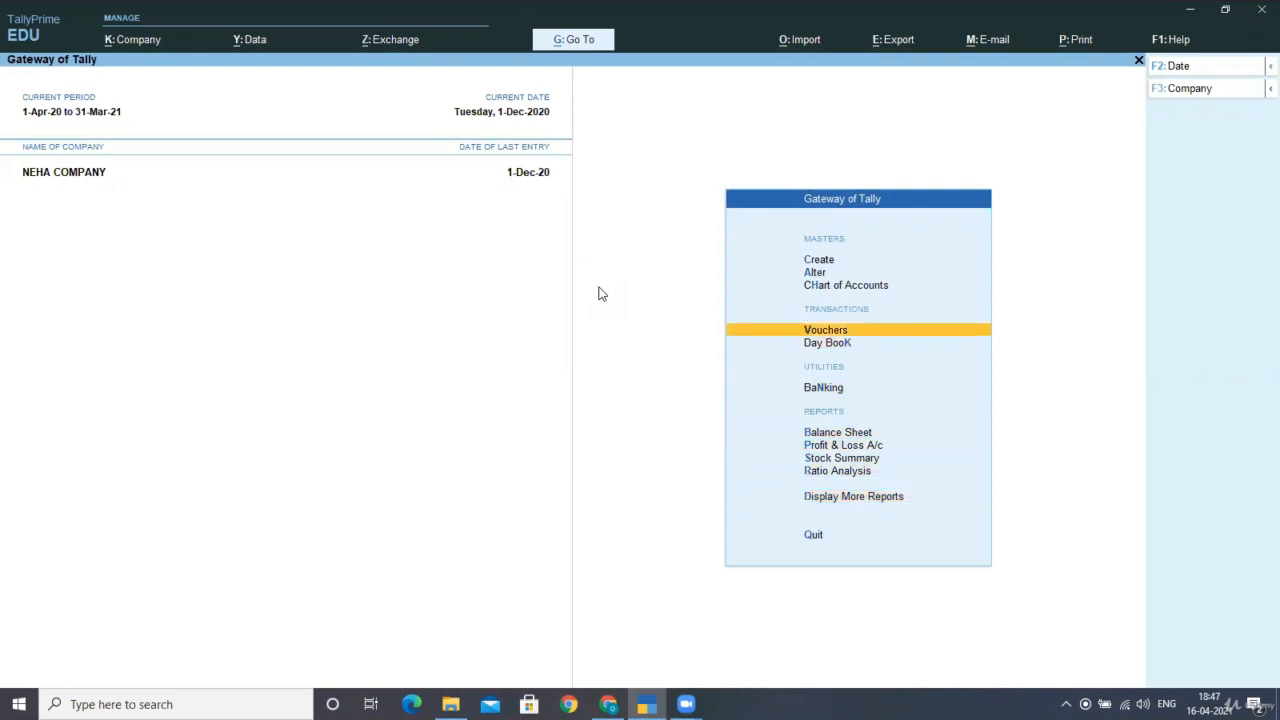
{"action": "key", "text": "Return"}
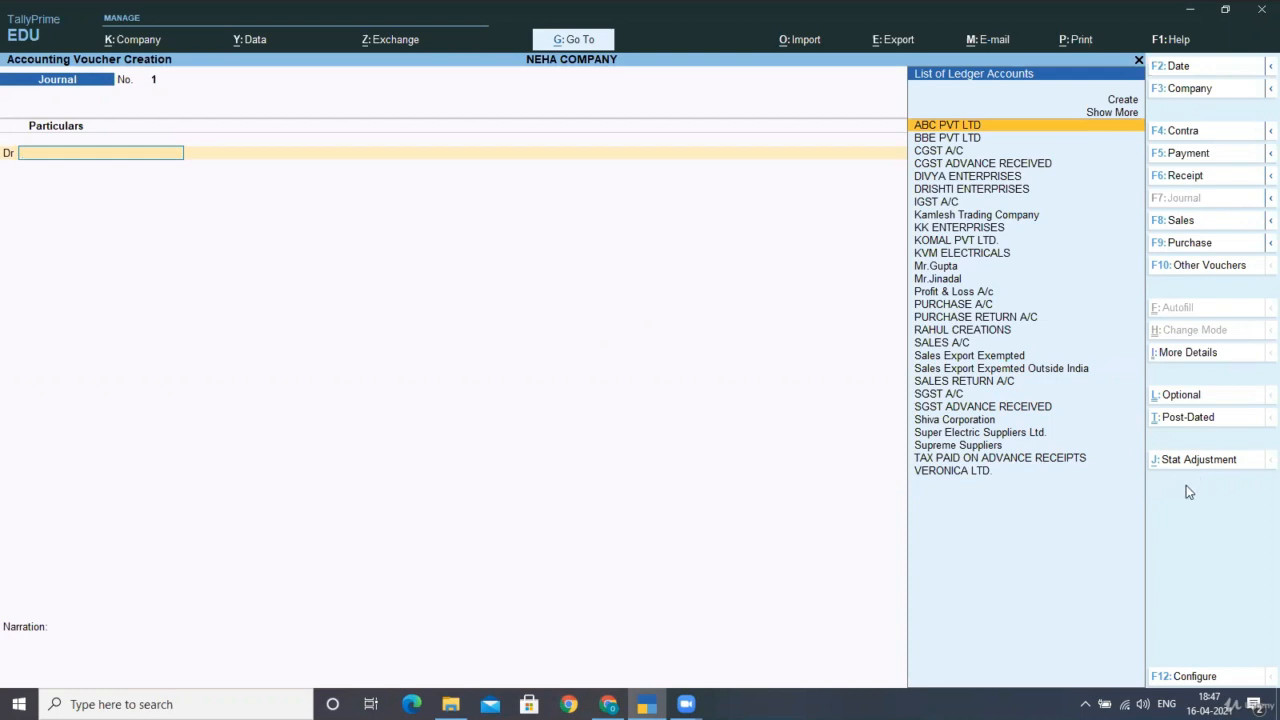
Set the stat adjustment to GST, Increase of Tax Liability, On Account of Advance Receipts.
{"action": "key", "text": "alt+j"}
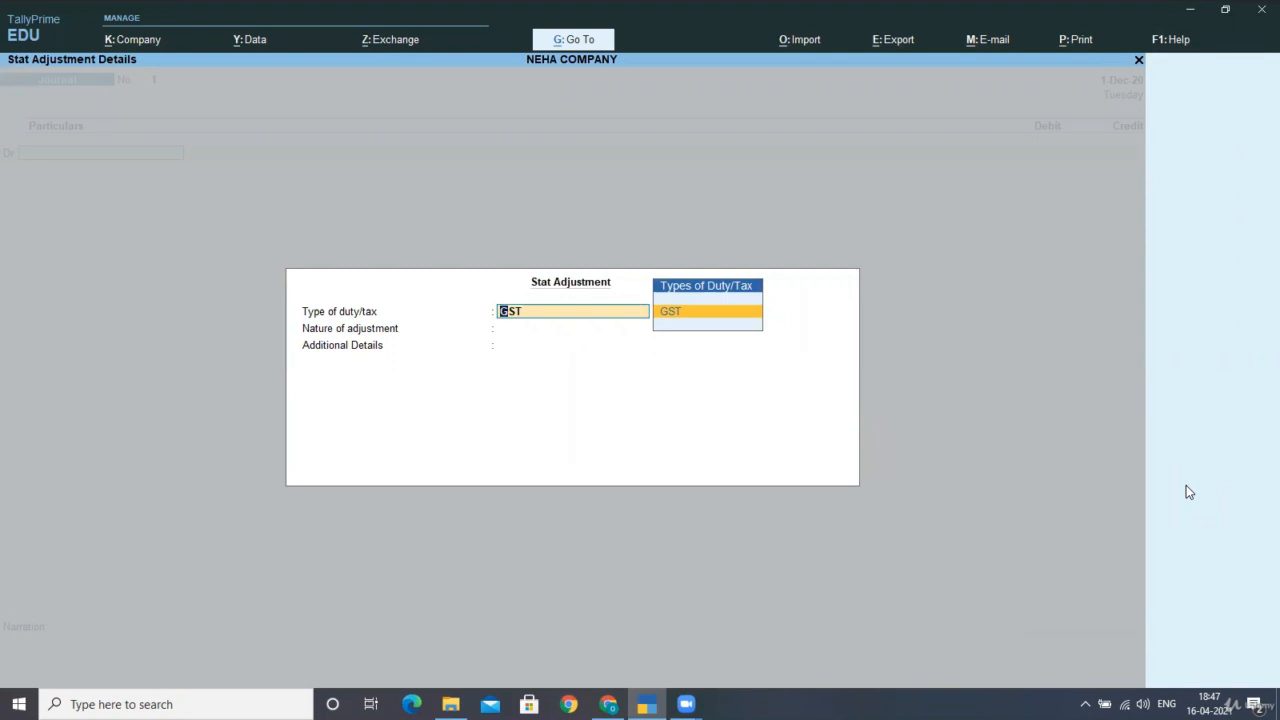
{"action": "key", "text": "Return"}
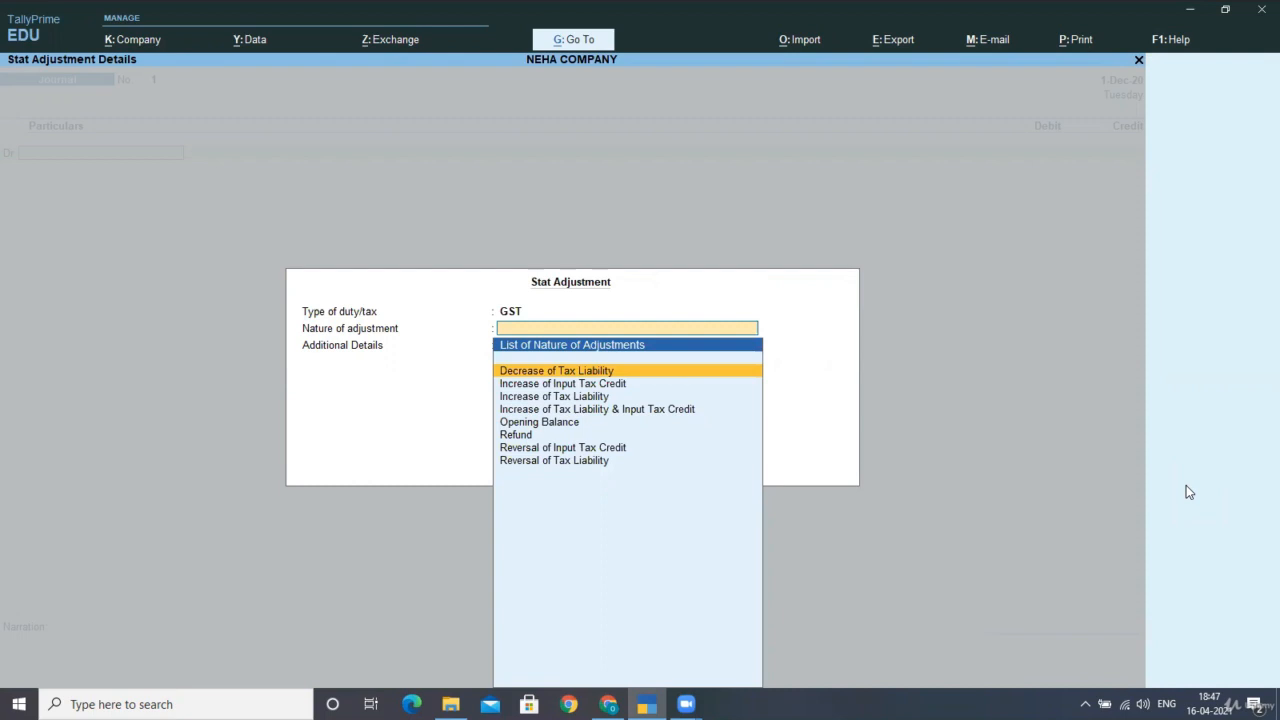
{"action": "key", "text": "Down"}
{"action": "key", "text": "Down"}
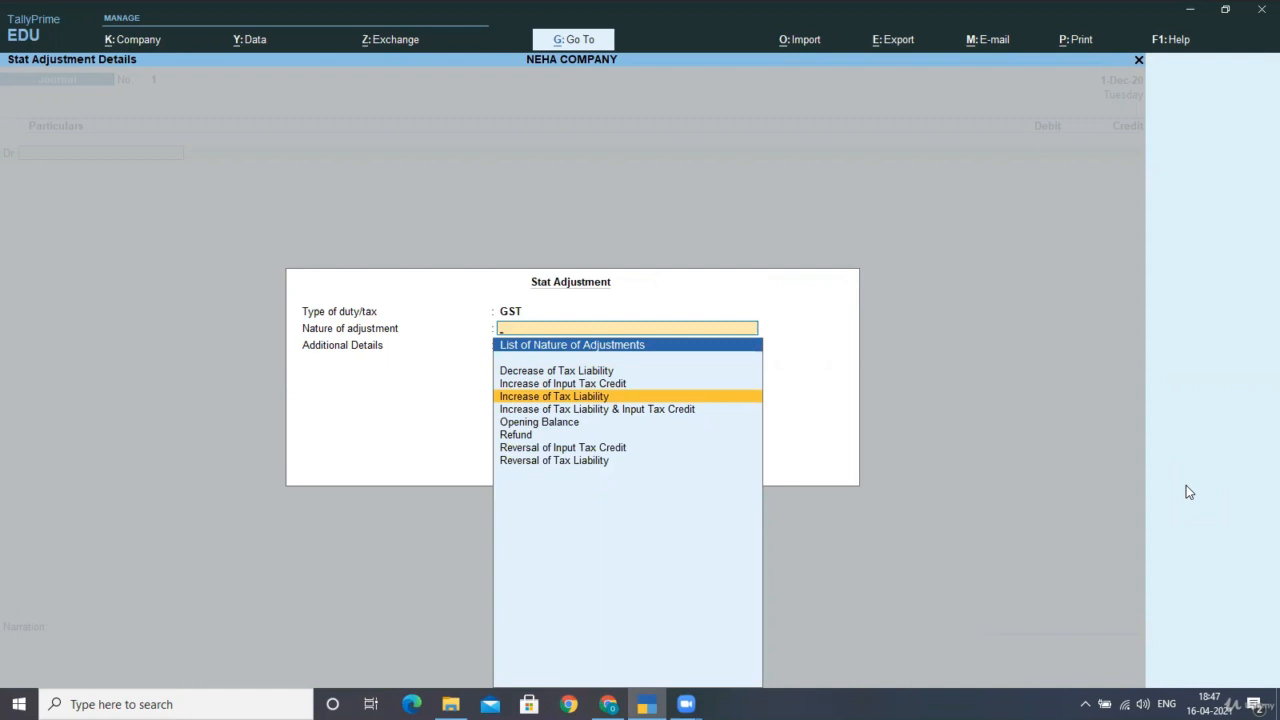
{"action": "key", "text": "Return"}
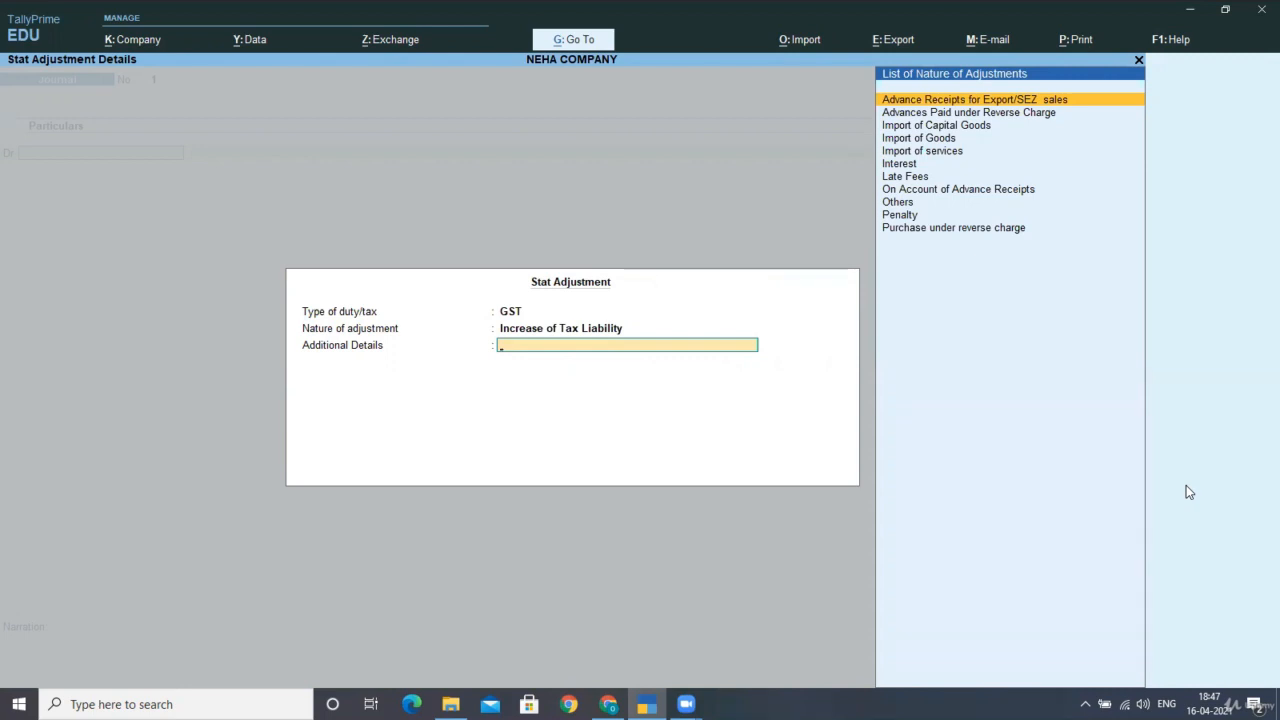
{"action": "key", "text": "Down"}
{"action": "key", "text": "Down"}
{"action": "key", "text": "Down"}
{"action": "key", "text": "Down"}
{"action": "key", "text": "Down"}
{"action": "key", "text": "Down"}
{"action": "key", "text": "Down"}
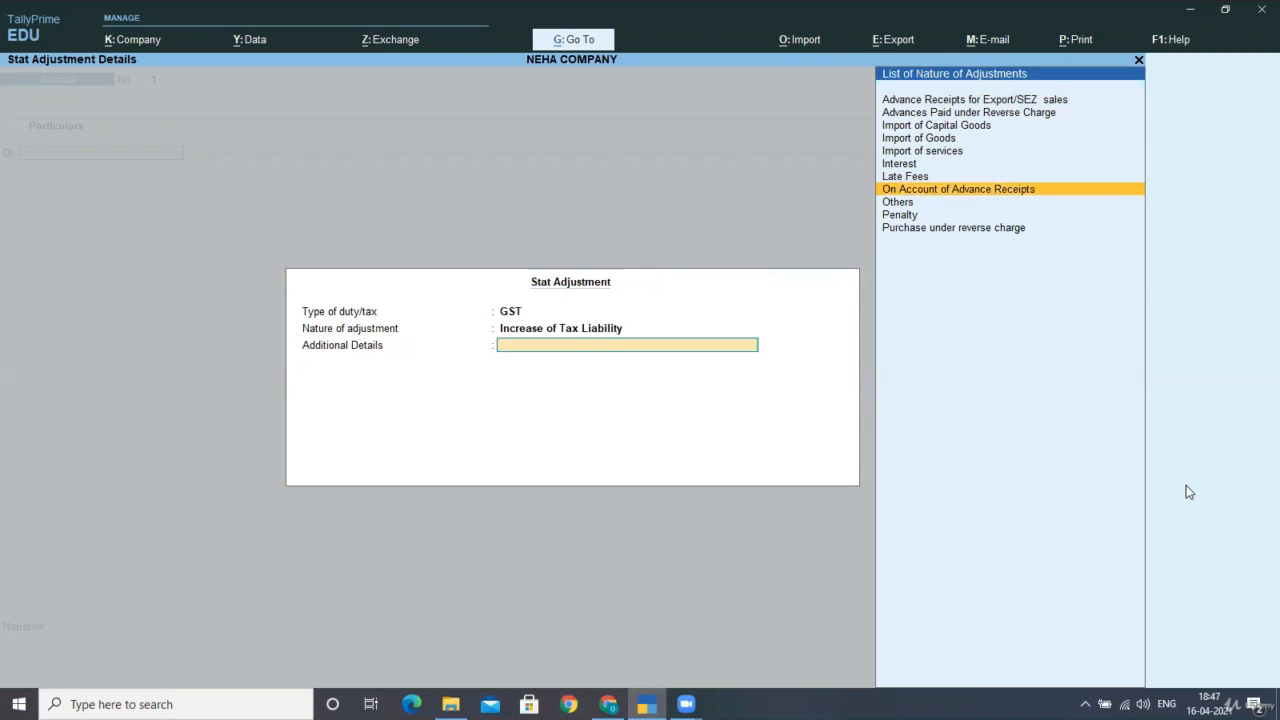
{"action": "key", "text": "Return"}
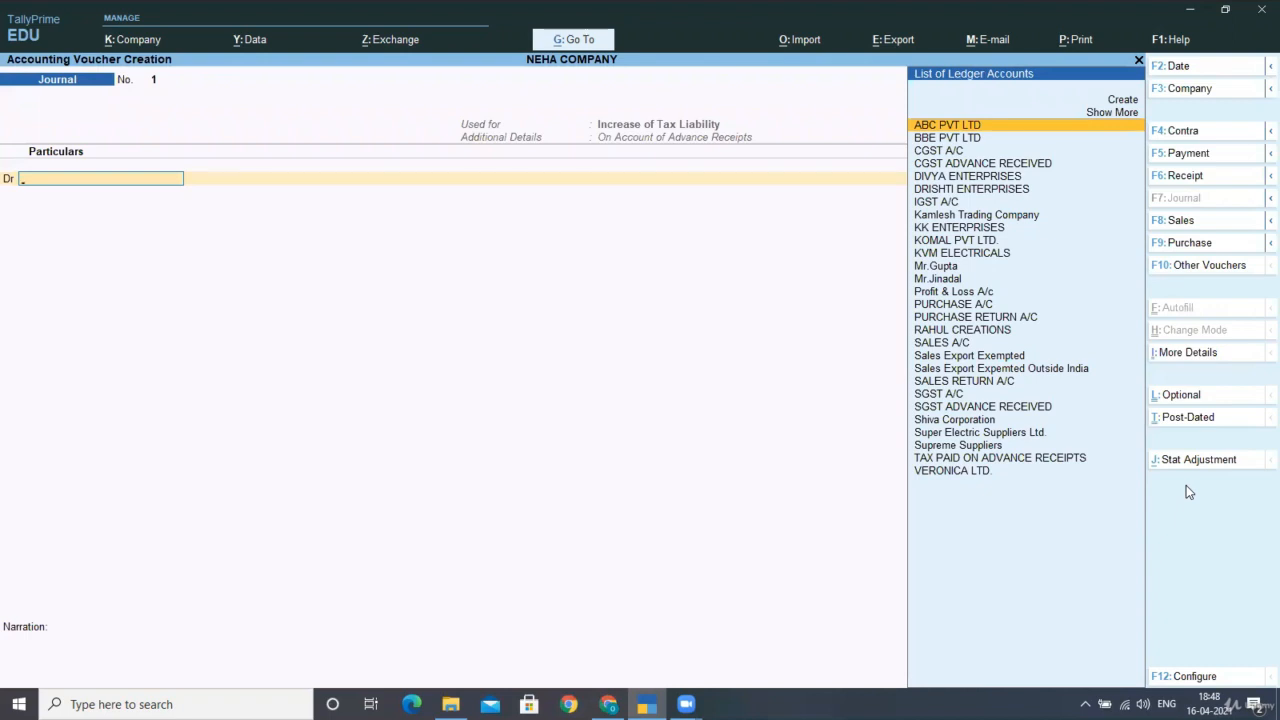
Debit TAX PAID ON ADVANCE RECEIPTS with 9,677.42.
{"action": "type", "text": "TAX"}
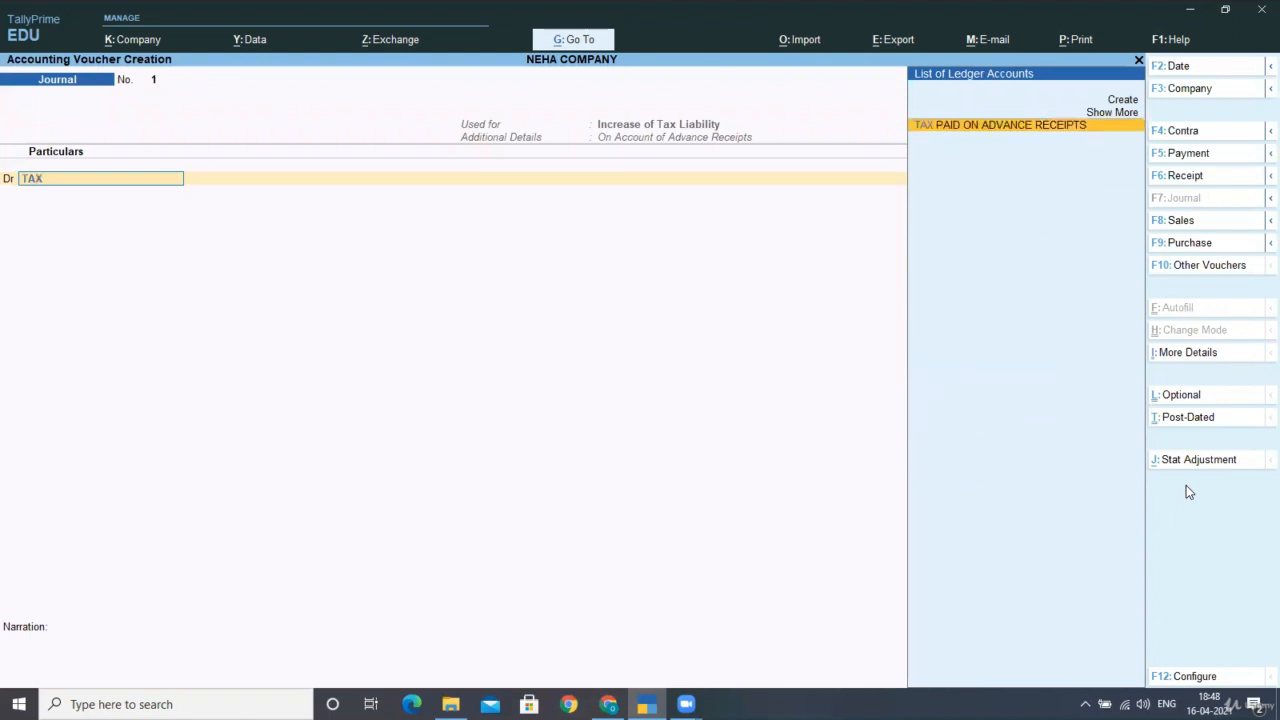
{"action": "key", "text": "Return"}
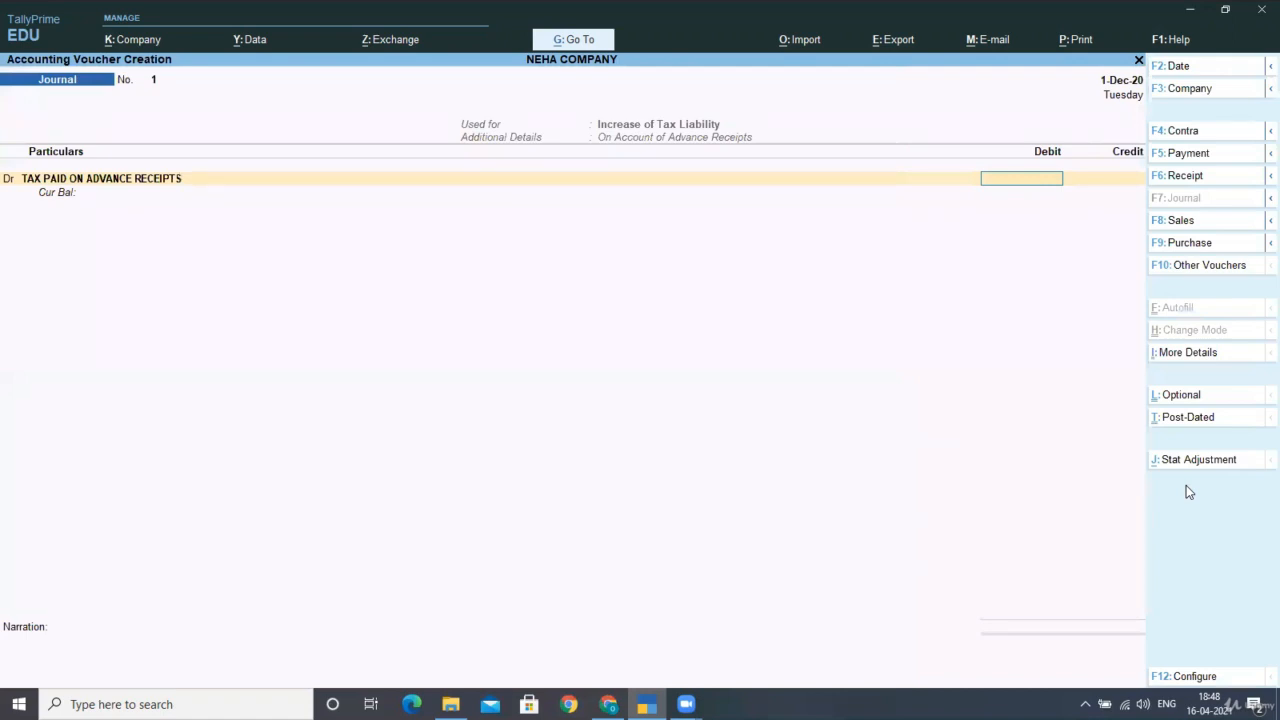
{"action": "type", "text": "9677.42"}
{"action": "key", "text": "Return"}
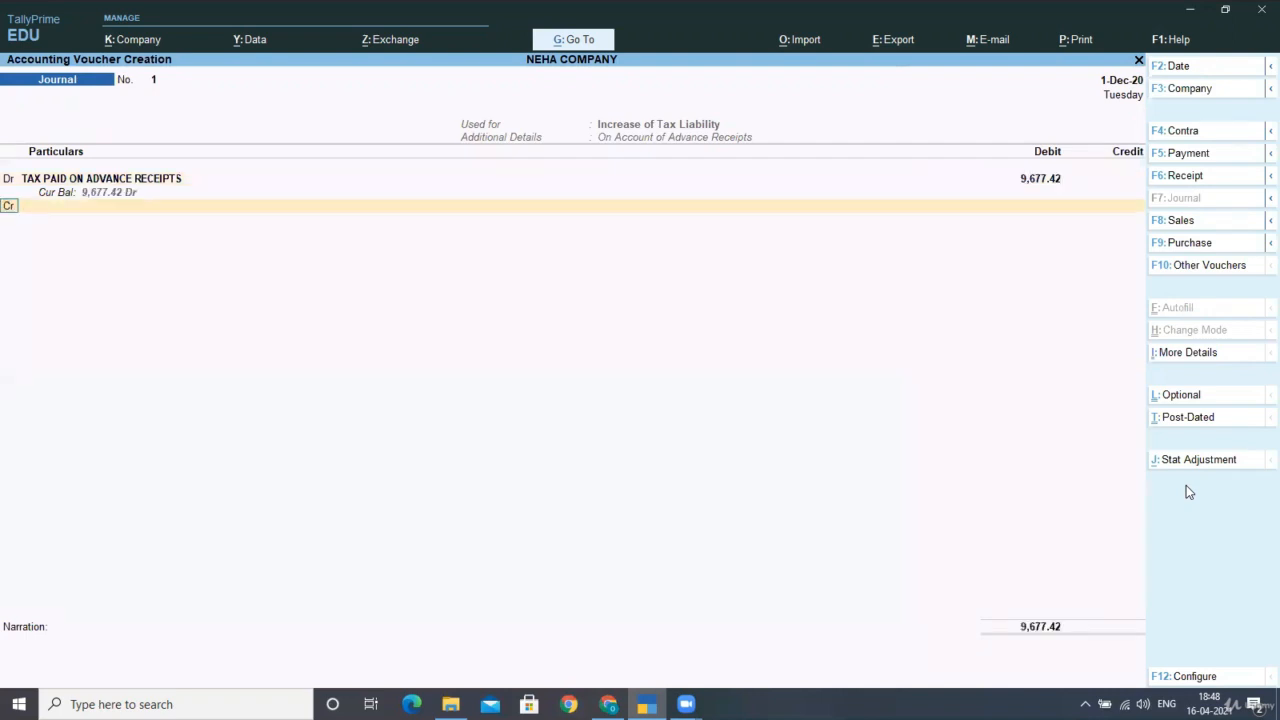
Credit CGST ADVANCE RECEIVED with 4,838.71, skipping the GST details without a taxable value.
{"action": "key", "text": "Return"}
{"action": "type", "text": "C"}
{"action": "key", "text": "Down"}
{"action": "key", "text": "Down"}
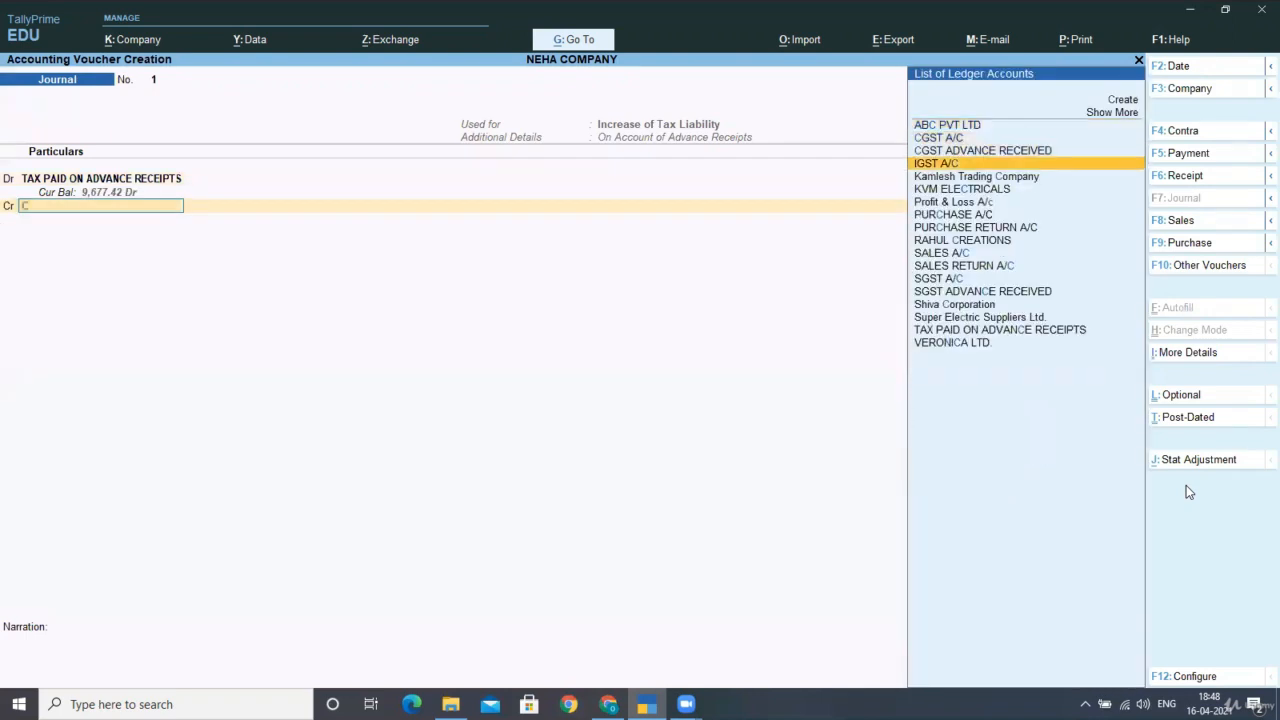
{"action": "key", "text": "Up"}
{"action": "key", "text": "Return"}
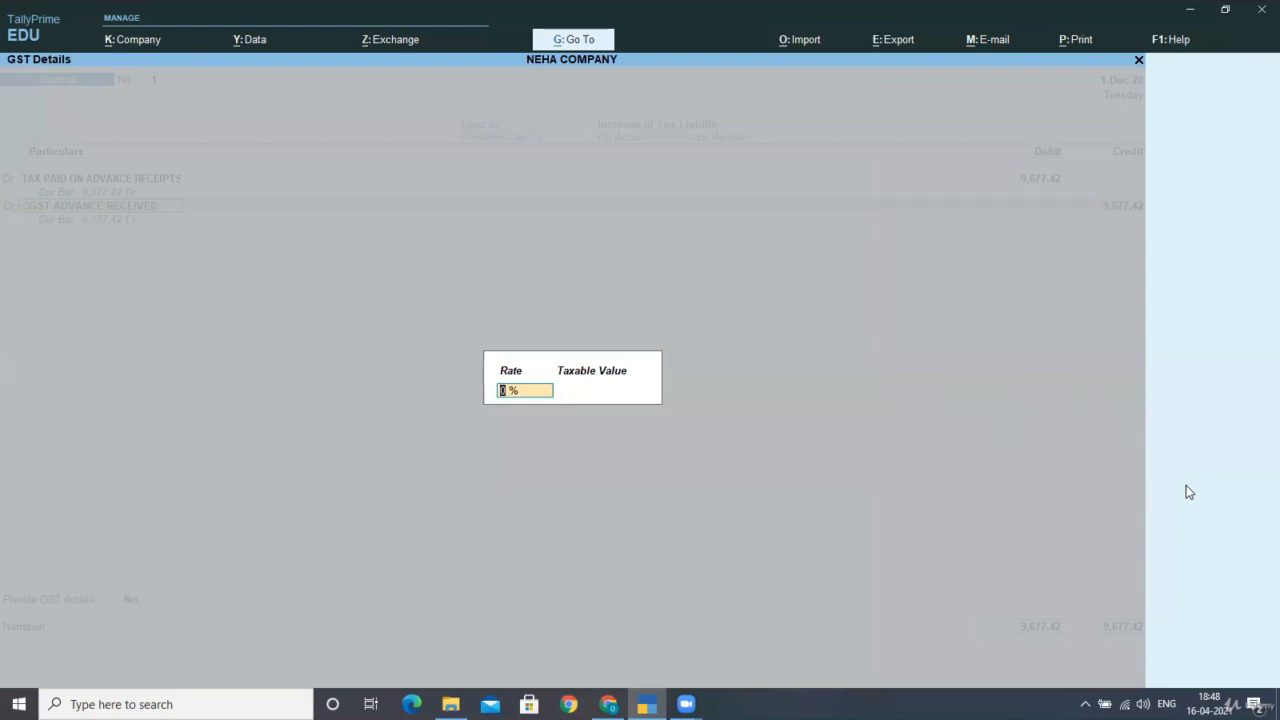
{"action": "key", "text": "Return"}
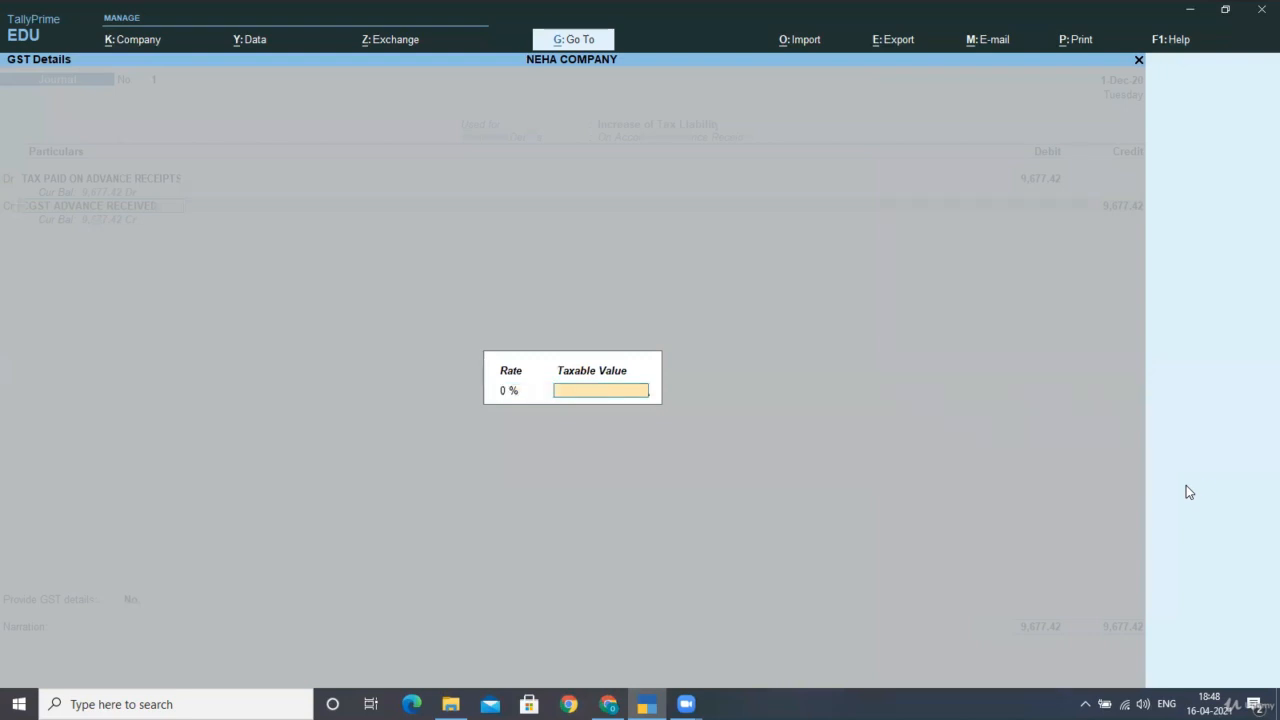
{"action": "key", "text": "Return"}
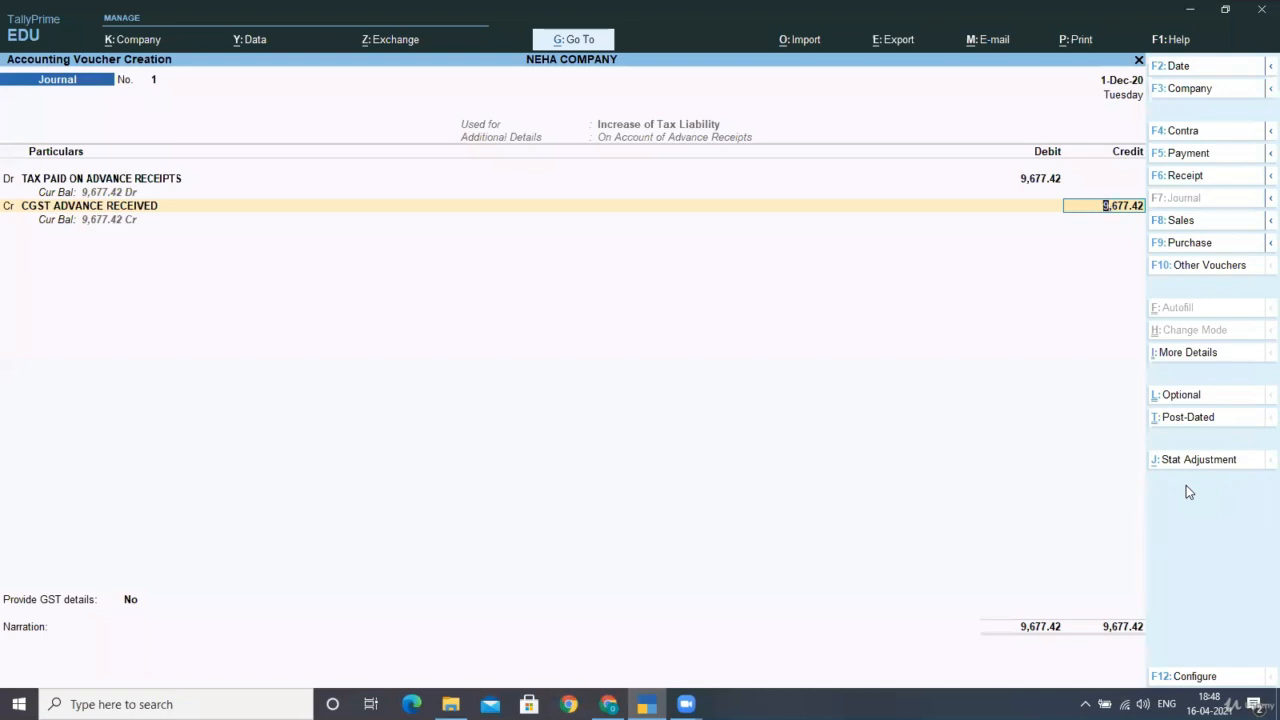
{"action": "type", "text": "4838.71"}
{"action": "key", "text": "Return"}
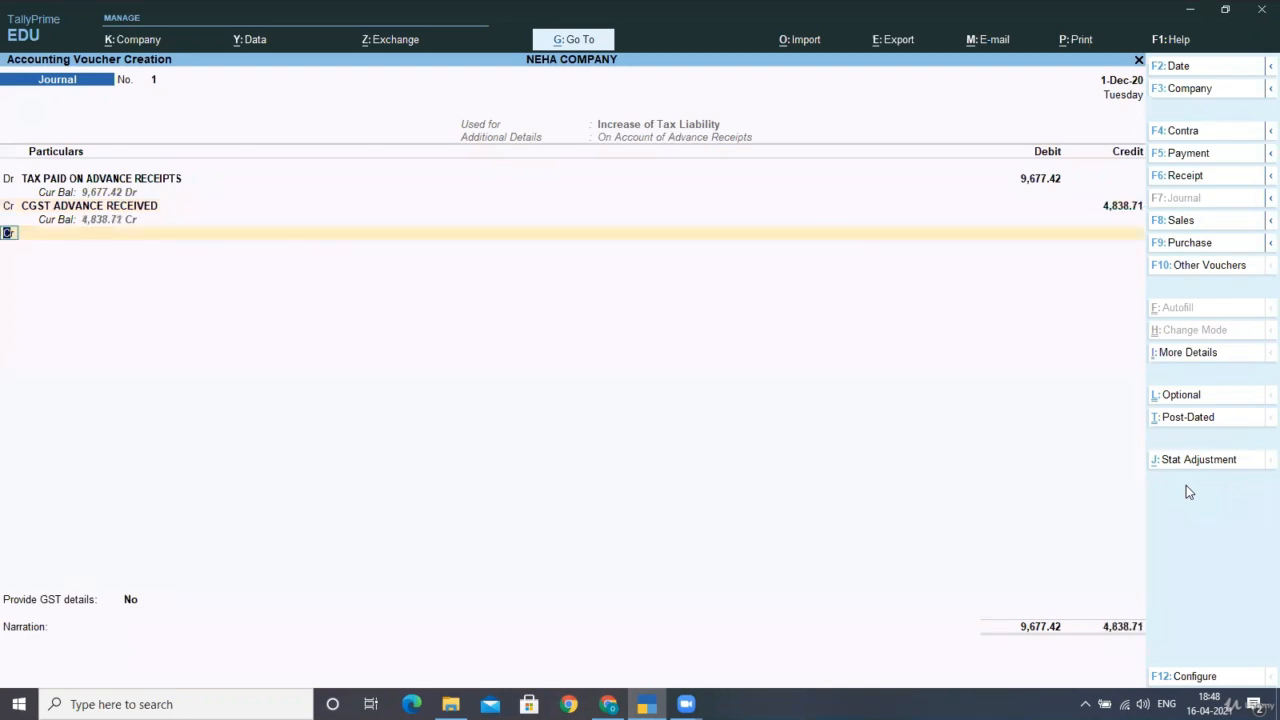
Credit SGST ADVANCE RECEIVED with 4,838.71 to balance the entry.
{"action": "type", "text": "S"}
{"action": "key", "text": "Down"}
{"action": "key", "text": "Down"}
{"action": "key", "text": "Down"}
{"action": "key", "text": "Down"}
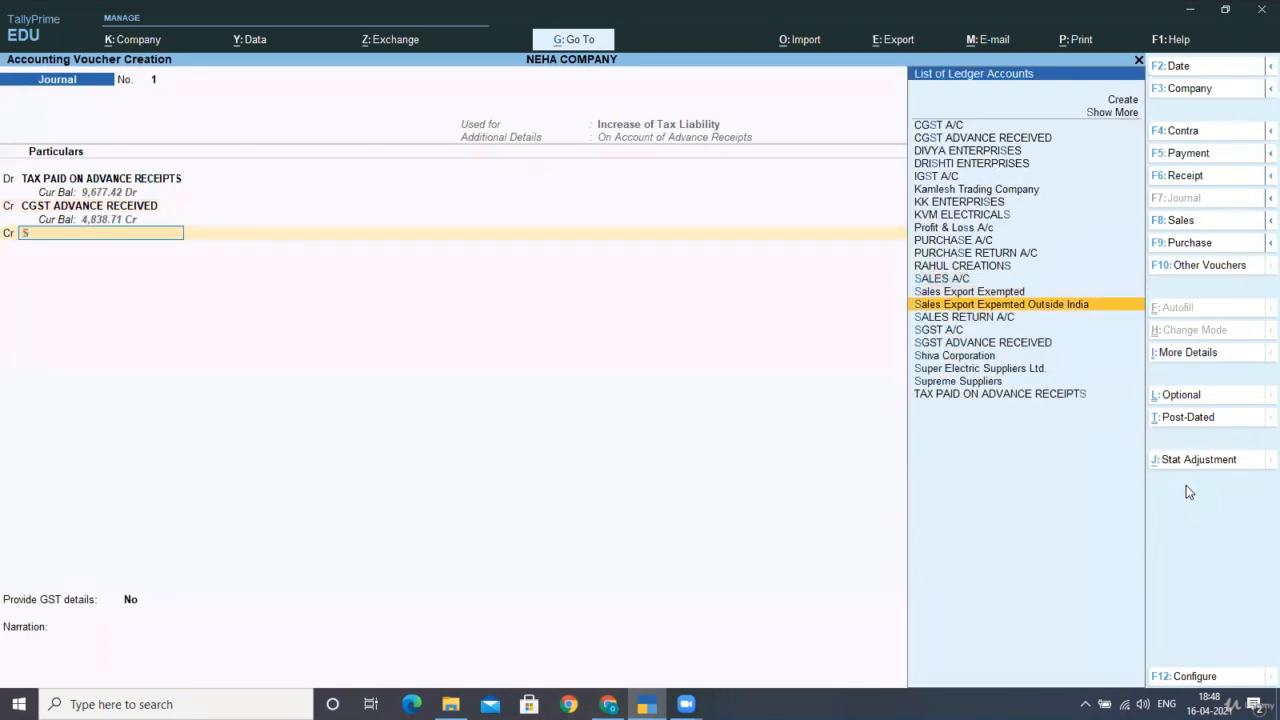
{"action": "key", "text": "Down"}
{"action": "key", "text": "Return"}
{"action": "key", "text": "Return"}
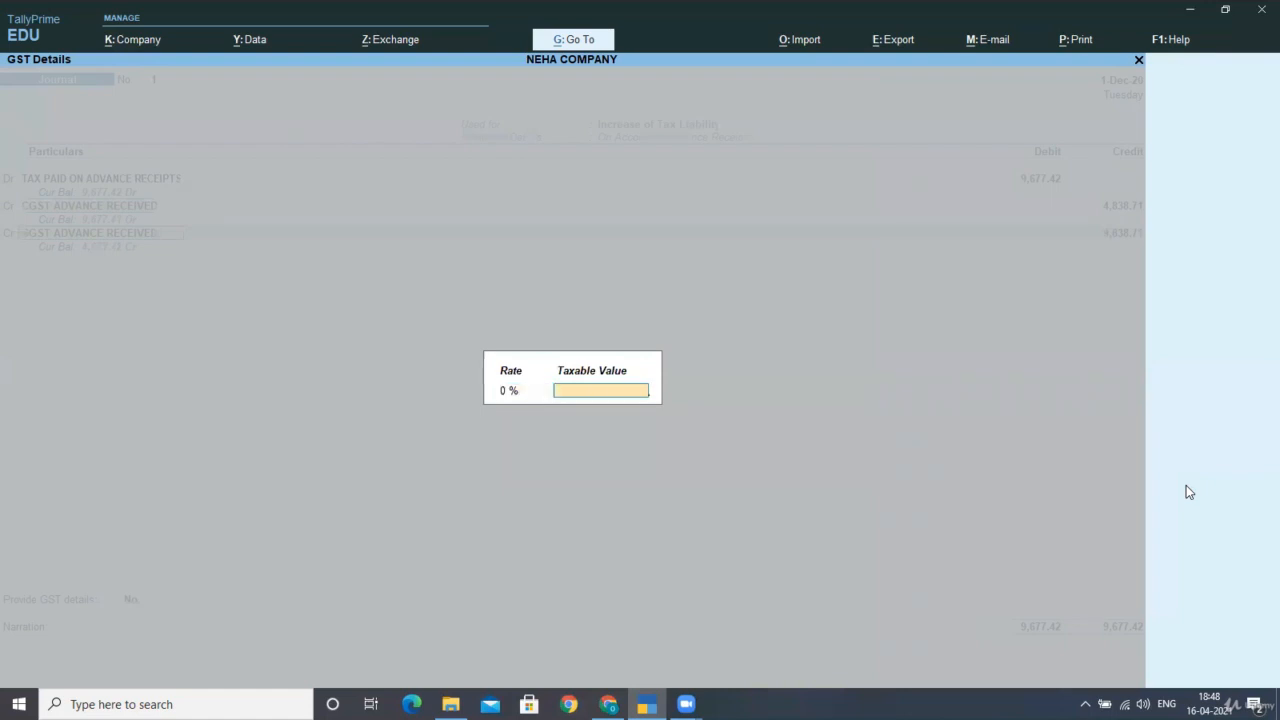
{"action": "key", "text": "Return"}
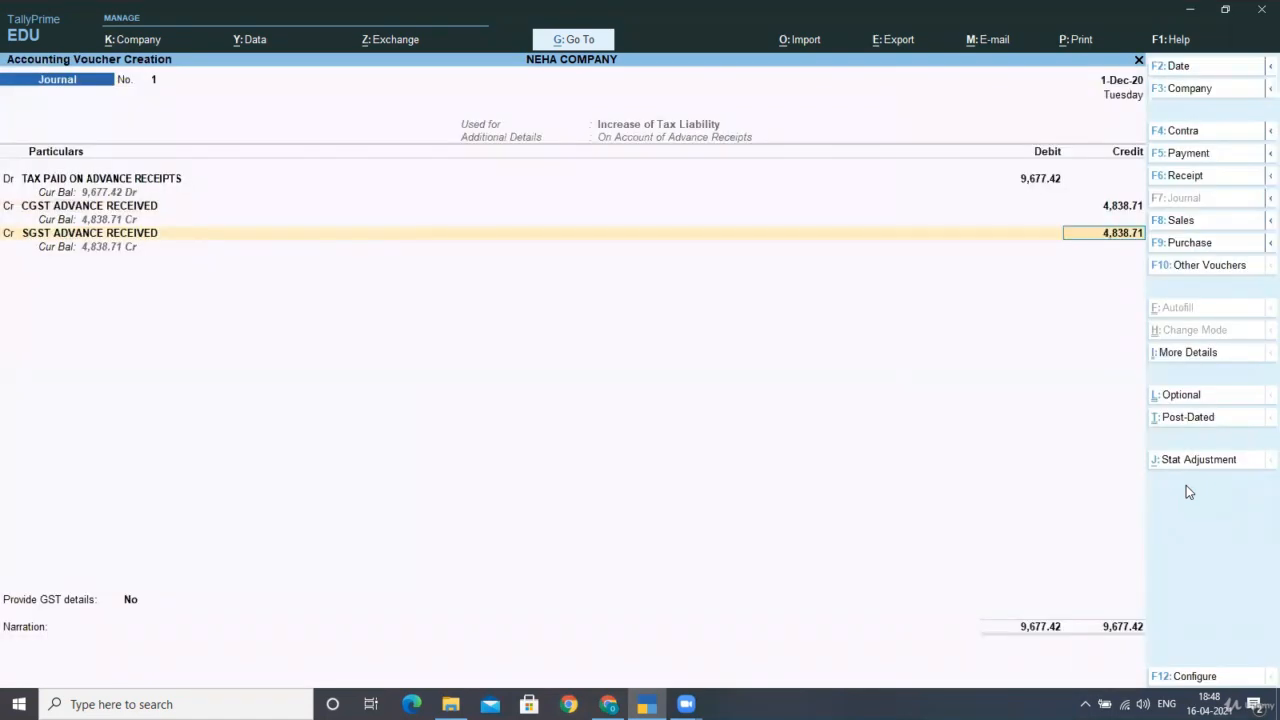
{"action": "key", "text": "Return"}
{"action": "key", "text": "Down"}
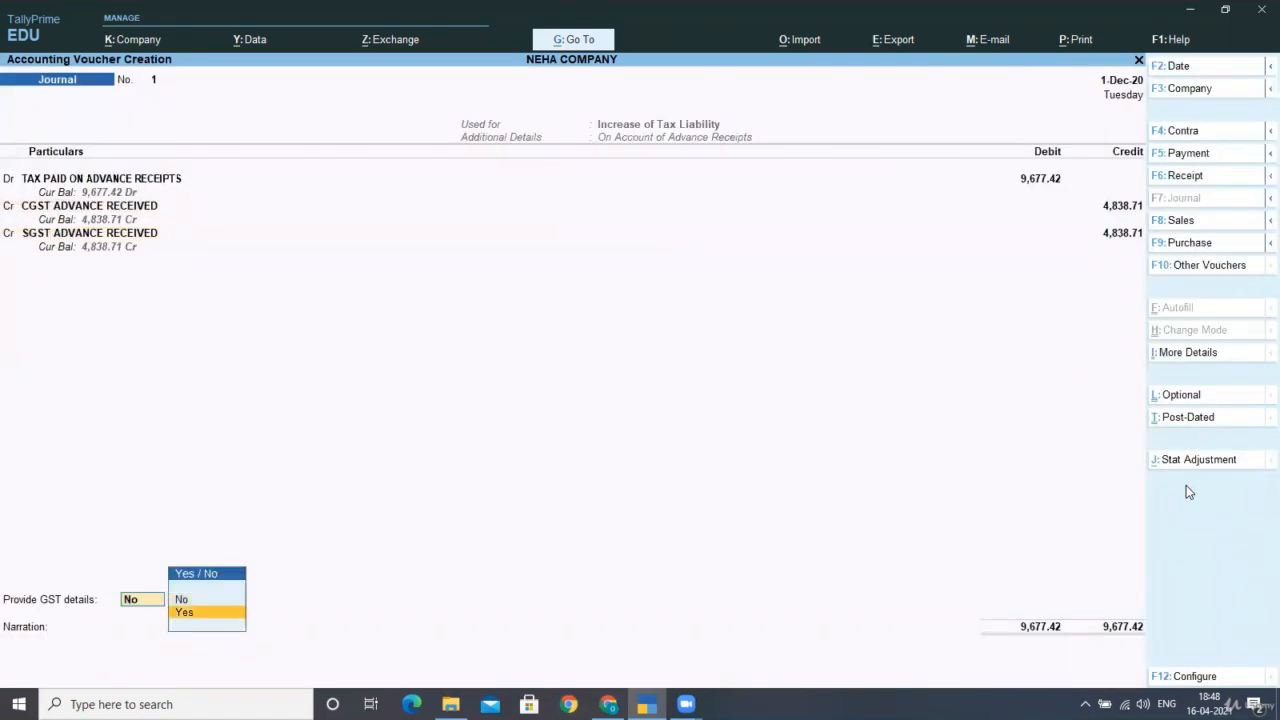
Provide advance details for KVM ELECTRICALS: Delhi, Regular, Not Applicable, with its GSTIN, and save.
{"action": "key", "text": "Return"}
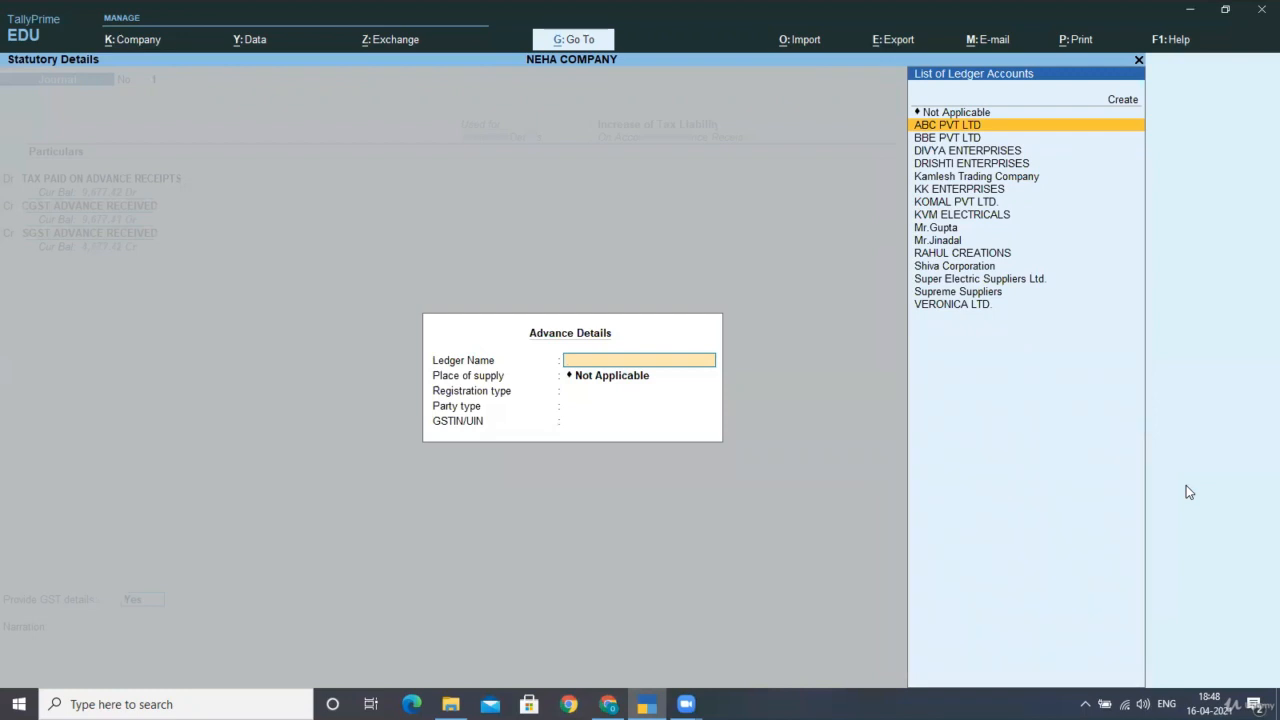
{"action": "key", "text": "Down"}
{"action": "key", "text": "Down"}
{"action": "key", "text": "Down"}
{"action": "key", "text": "Down"}
{"action": "key", "text": "Down"}
{"action": "key", "text": "Down"}
{"action": "key", "text": "Down"}
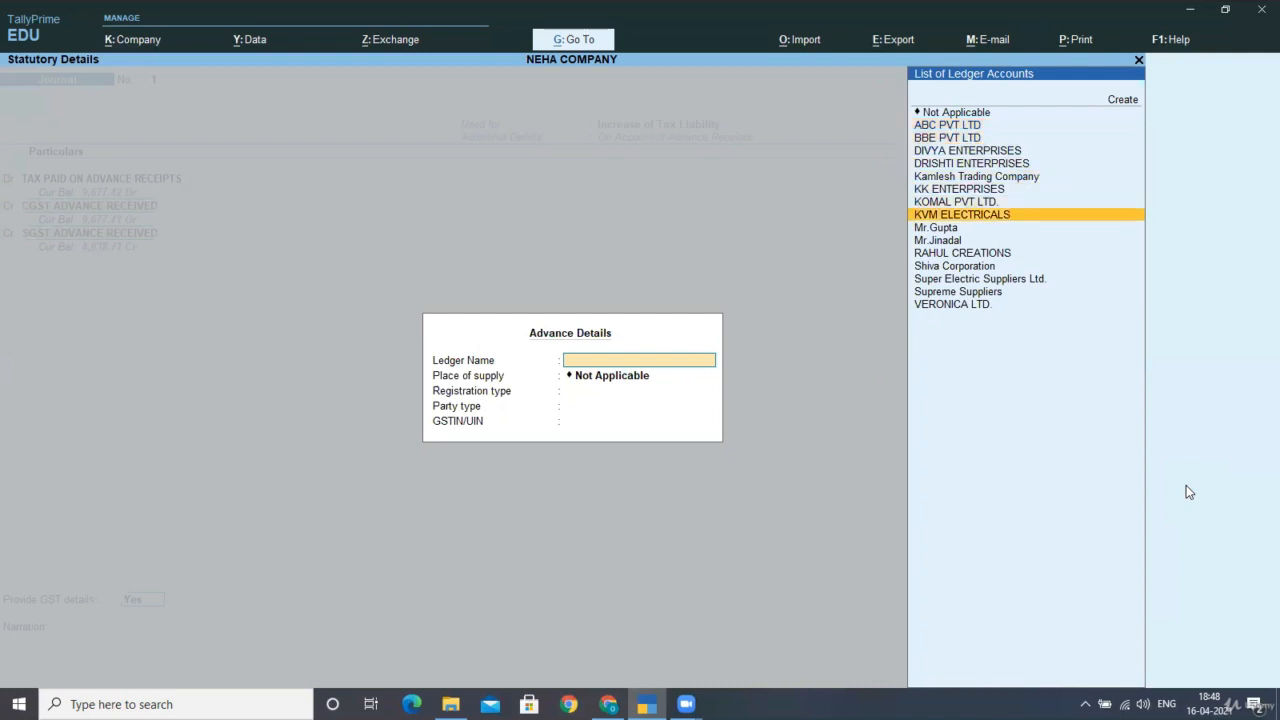
{"action": "key", "text": "Return"}
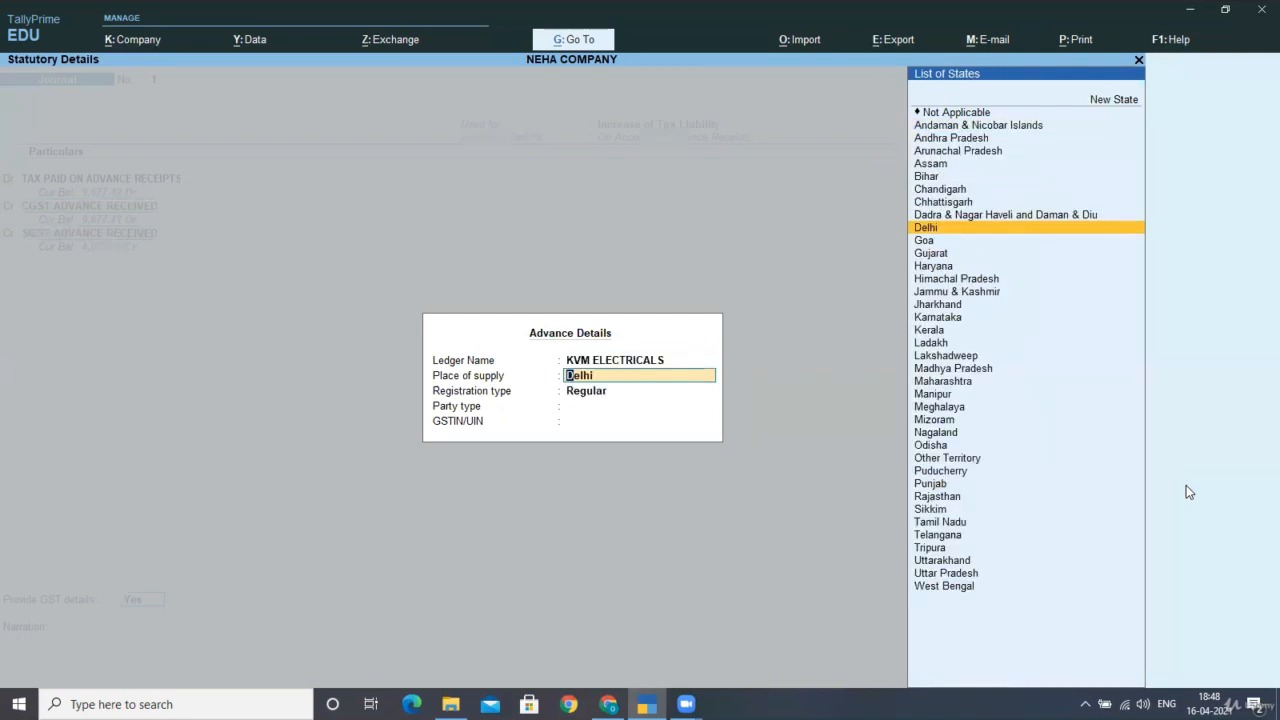
{"action": "key", "text": "Return"}
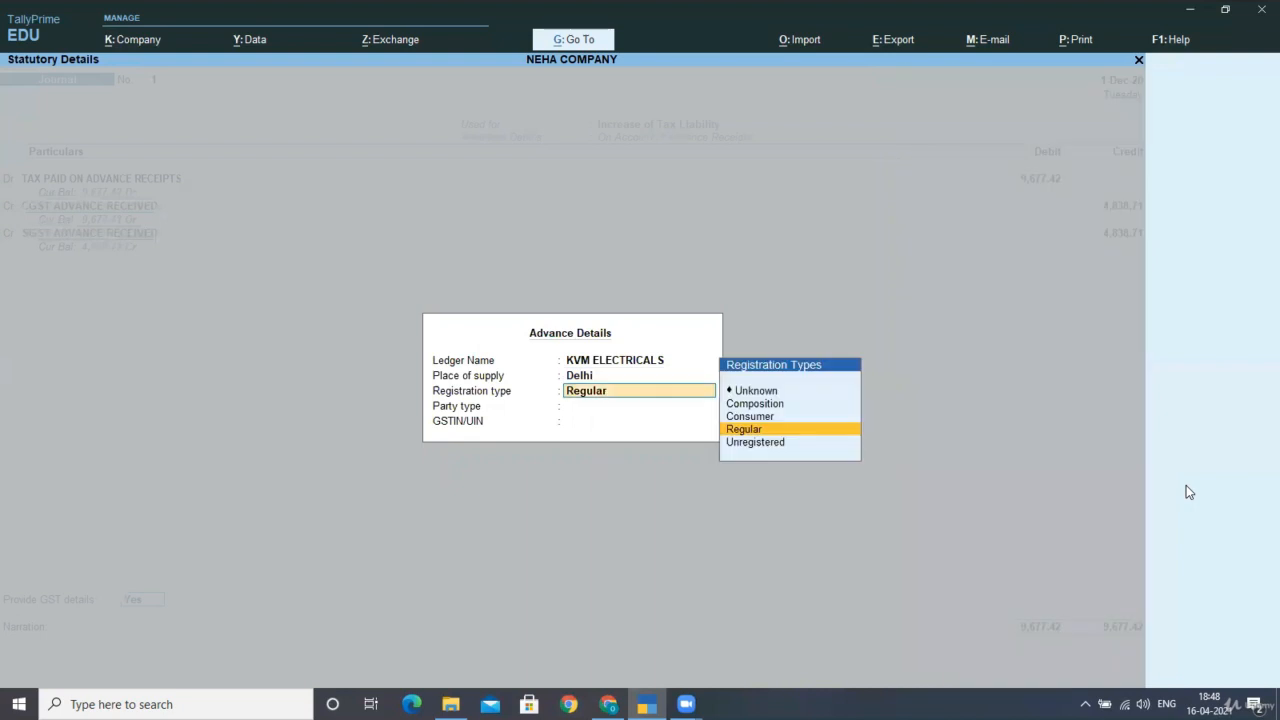
{"action": "key", "text": "Return"}
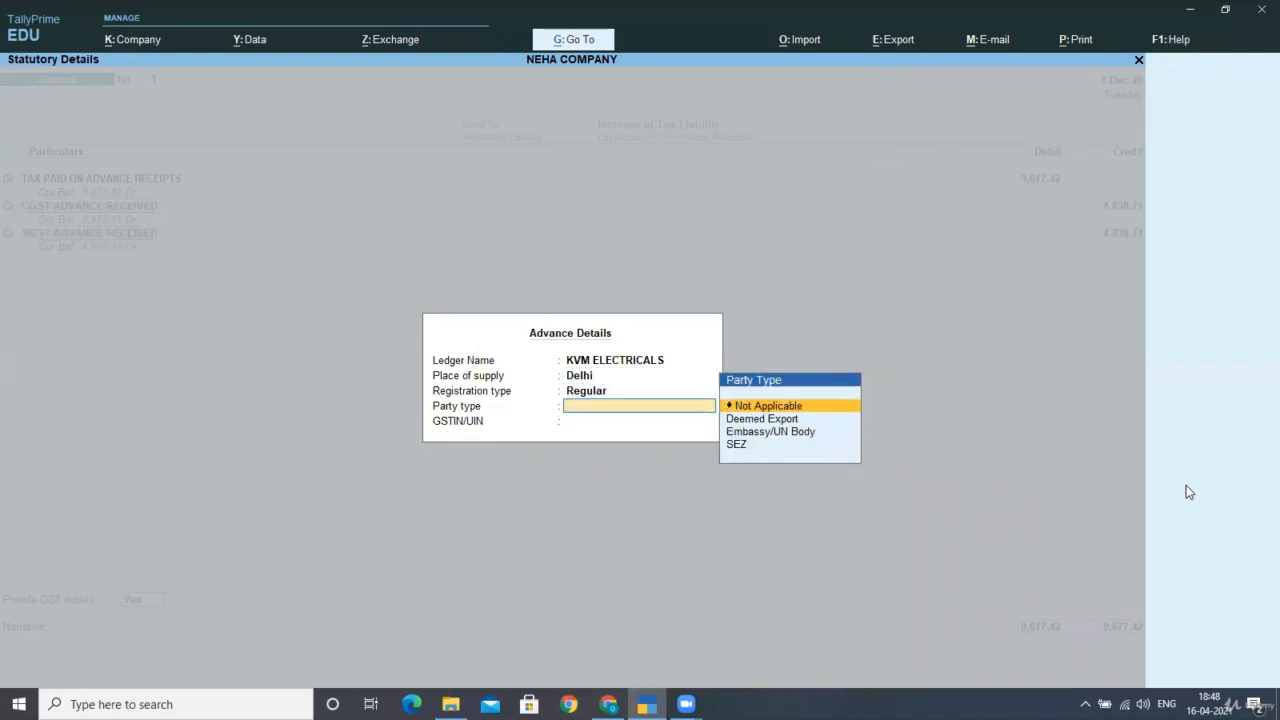
{"action": "key", "text": "Return"}
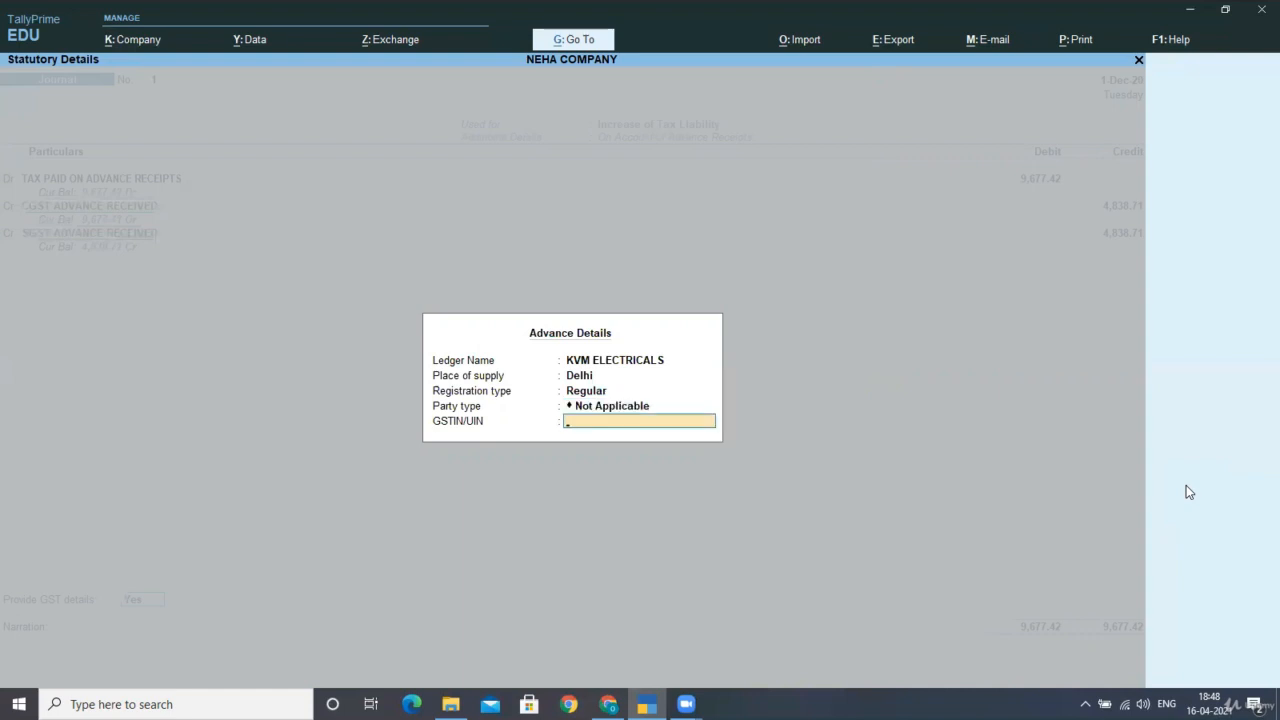
{"action": "key", "text": "Return"}
{"action": "key", "text": "Return"}
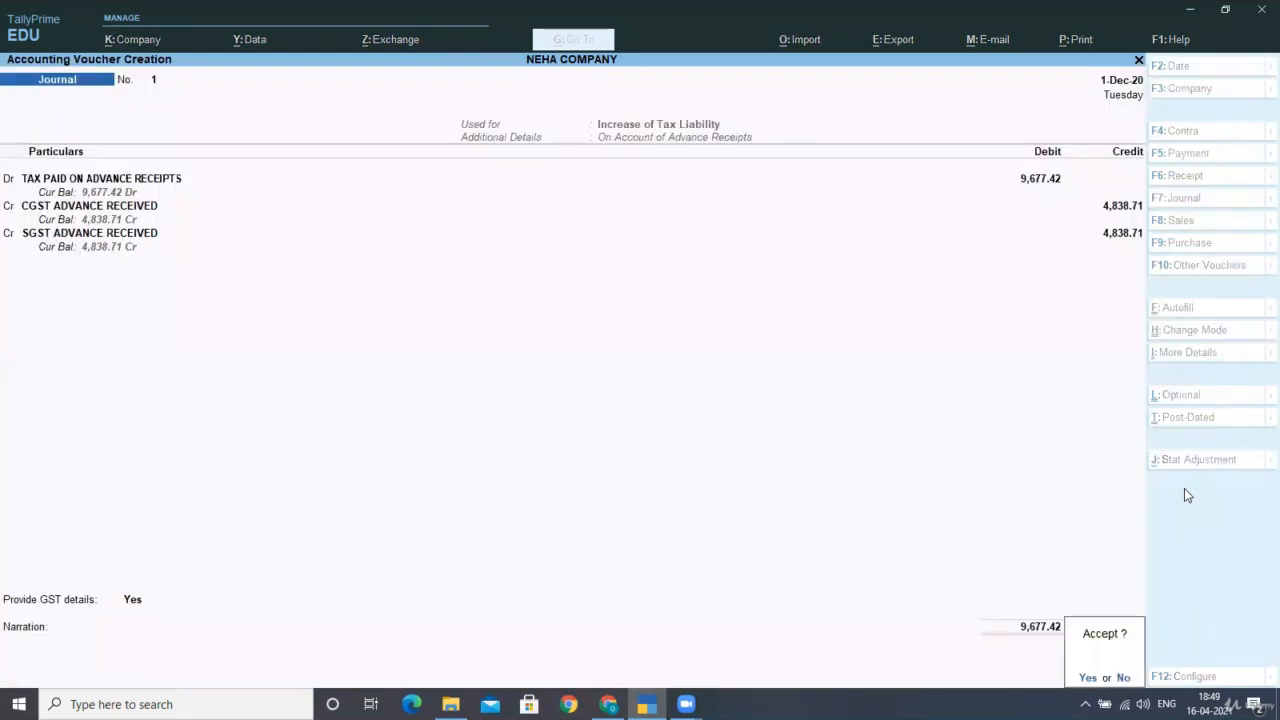
{"action": "key", "text": "Return"}
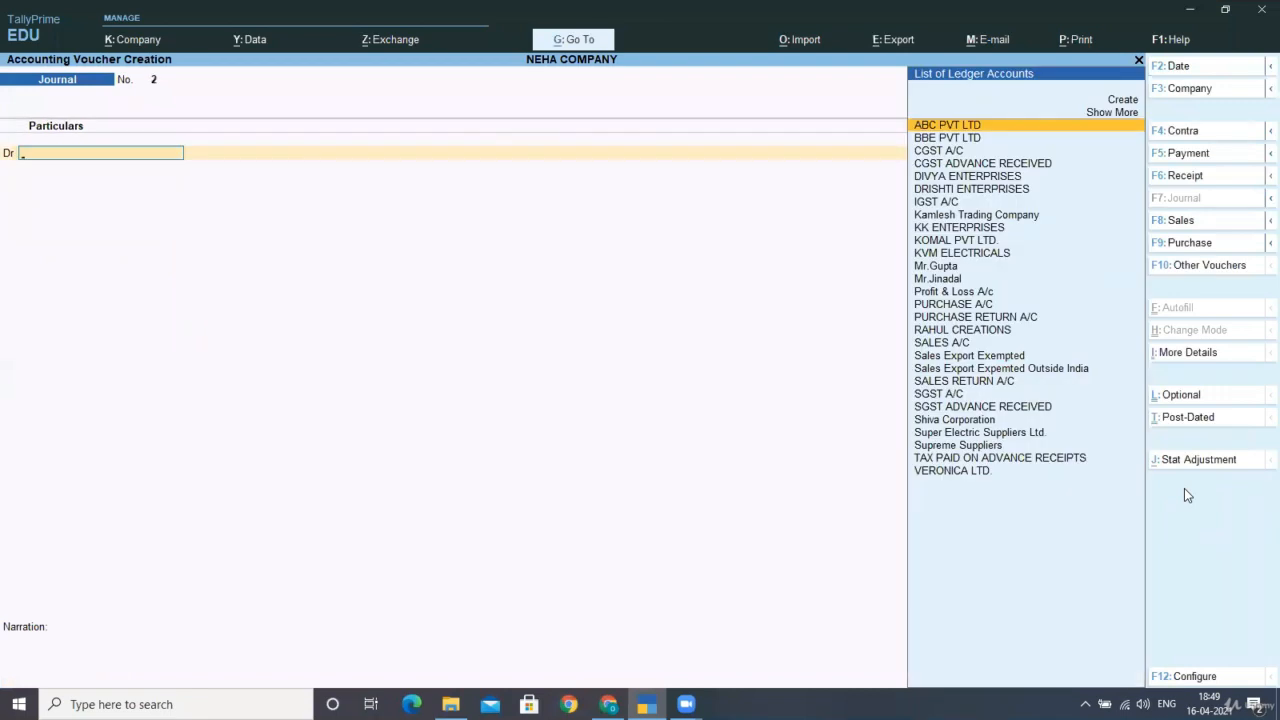
Return to the main menu and open GSTR-1 under Display More Reports > GST Reports.
{"action": "key", "text": "Escape"}
{"action": "key", "text": "Return"}
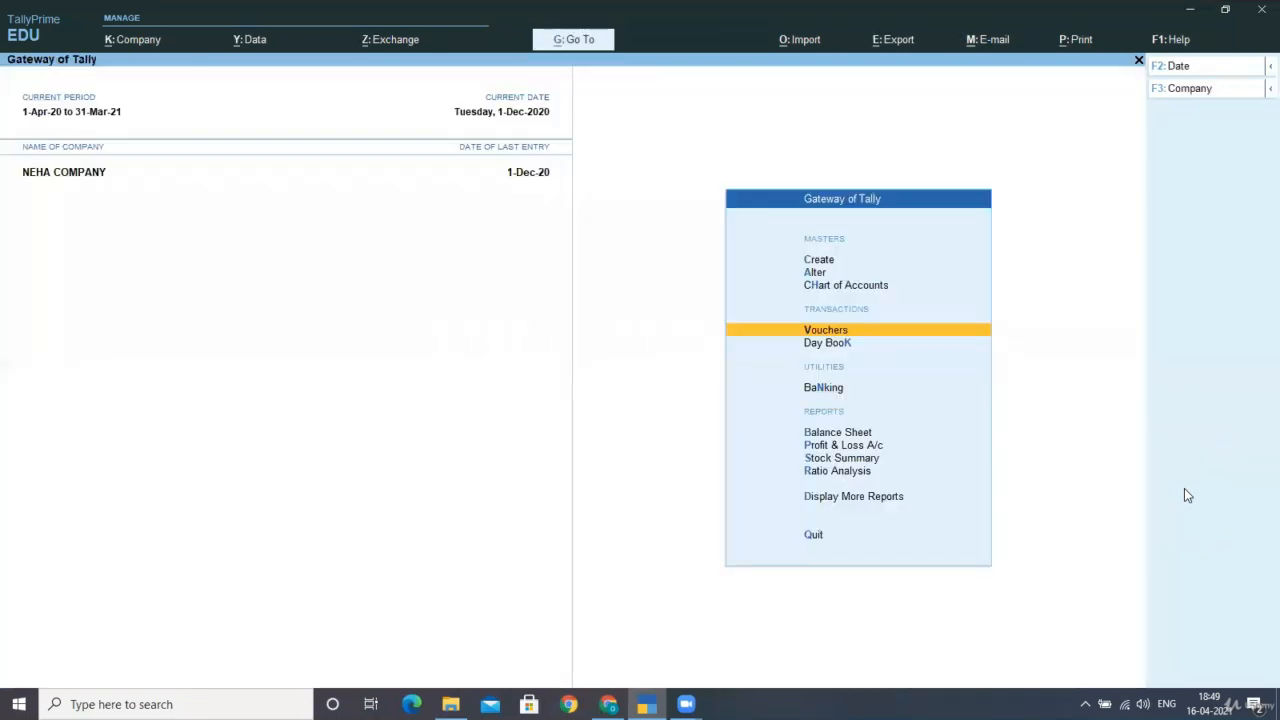
{"action": "key", "text": "Down"}
{"action": "key", "text": "Down"}
{"action": "key", "text": "Down"}
{"action": "key", "text": "Down"}
{"action": "key", "text": "Down"}
{"action": "key", "text": "Down"}
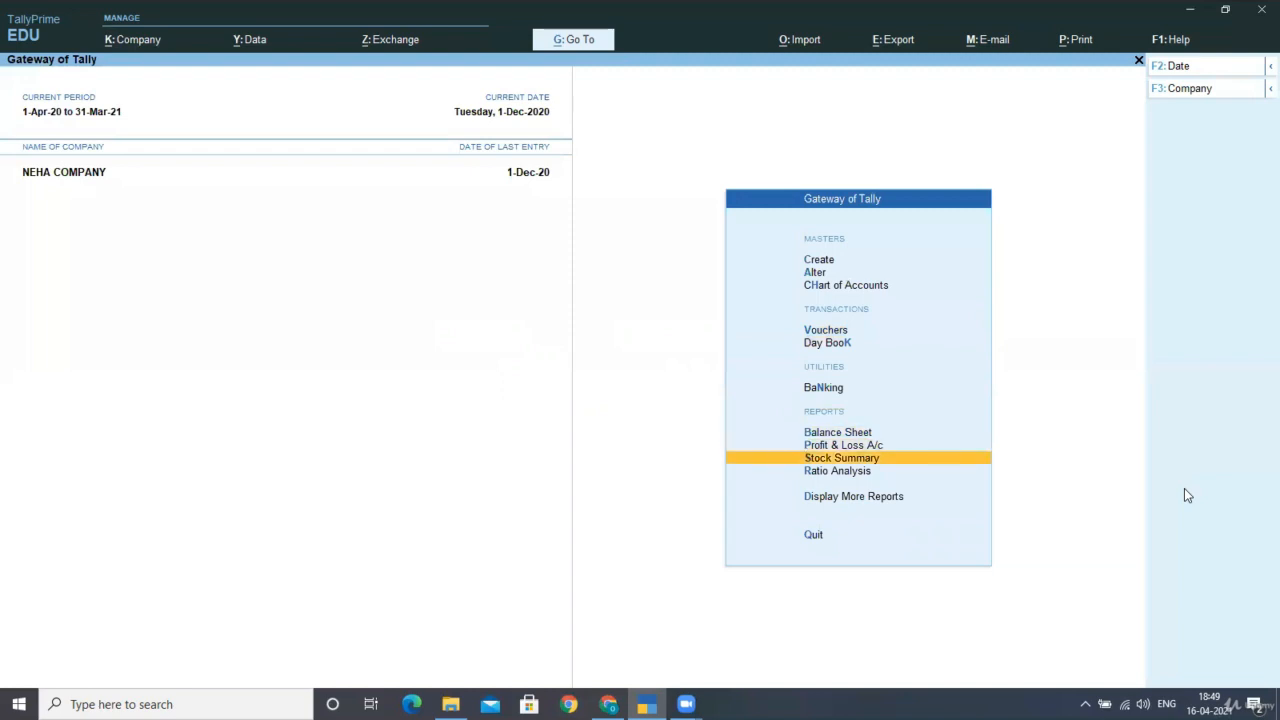
{"action": "key", "text": "Down"}
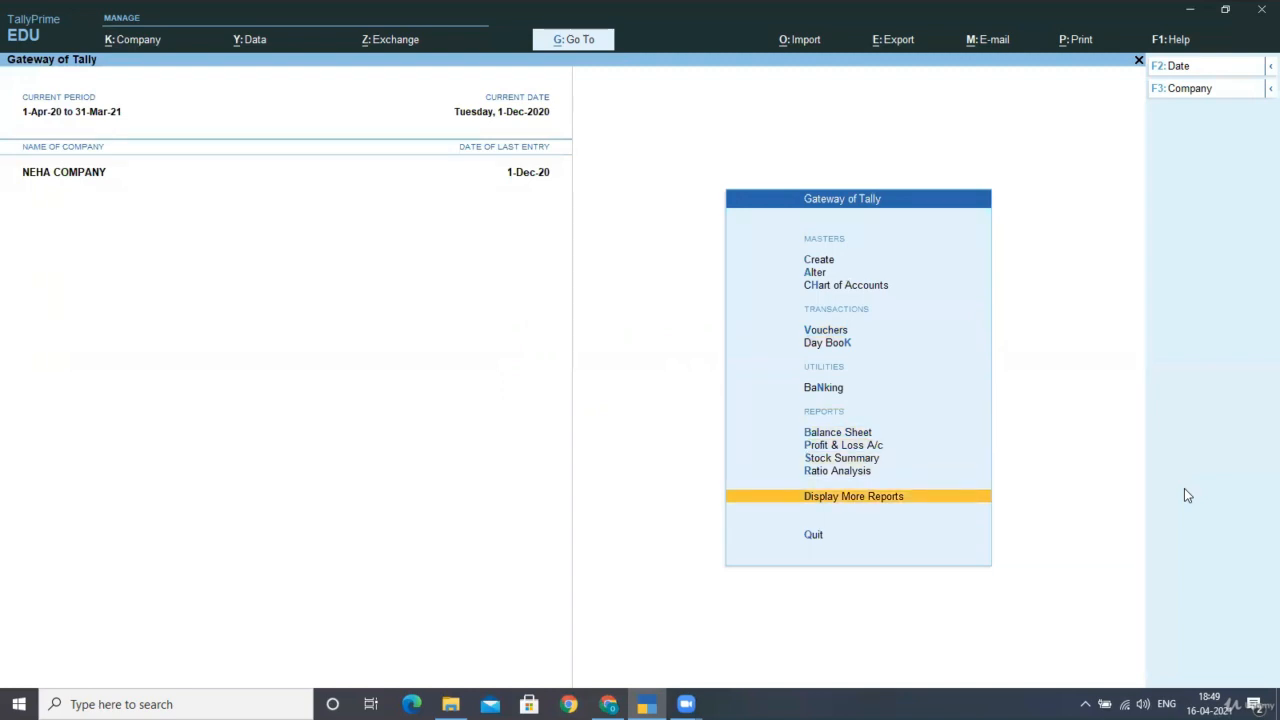
{"action": "key", "text": "Return"}
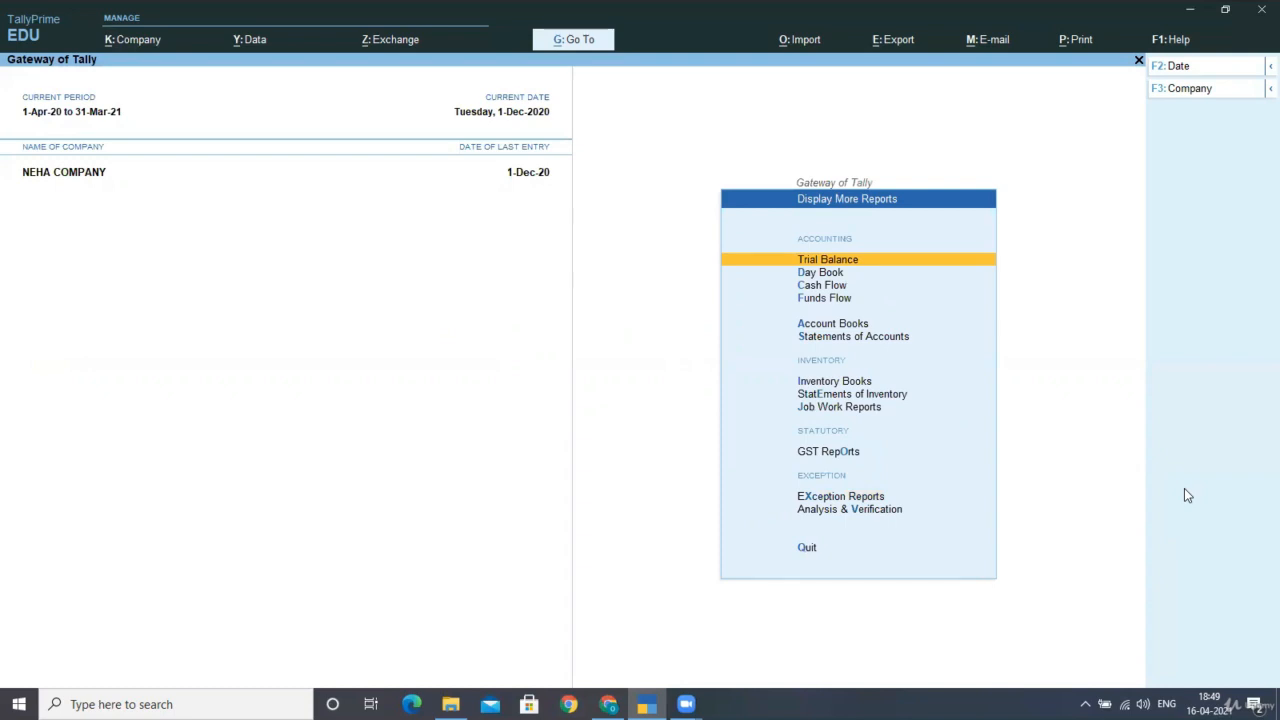
{"action": "key", "text": "o"}
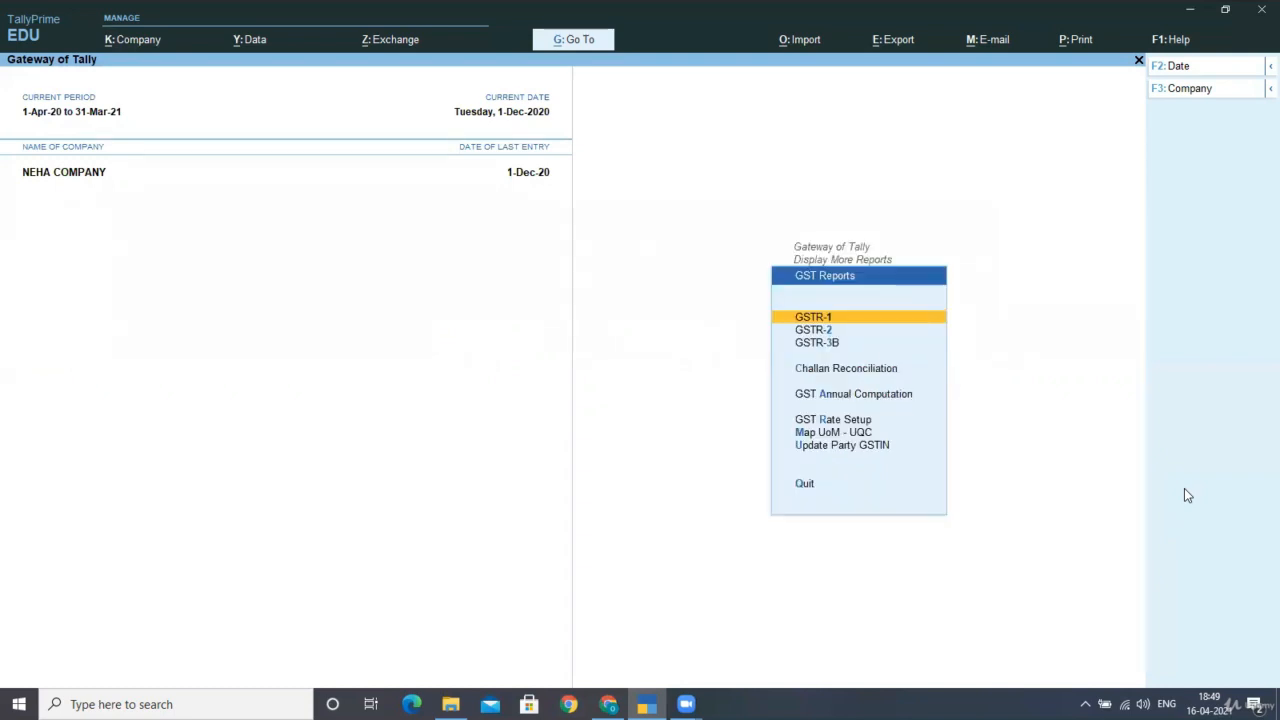
{"action": "key", "text": "Return"}
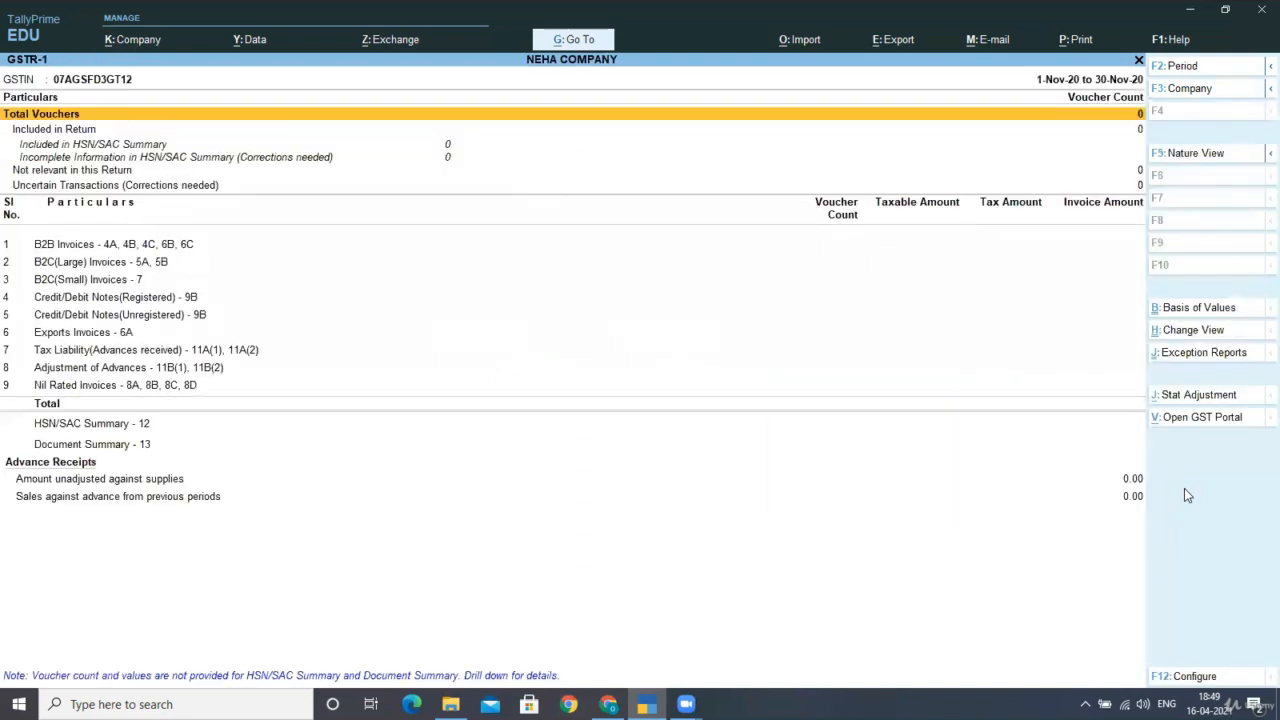
Change the GSTR-1 period to 1-4-2020 through 31-3-2021, correcting a mistyped From date.
{"action": "key", "text": "F2"}
{"action": "type", "text": "1-"}
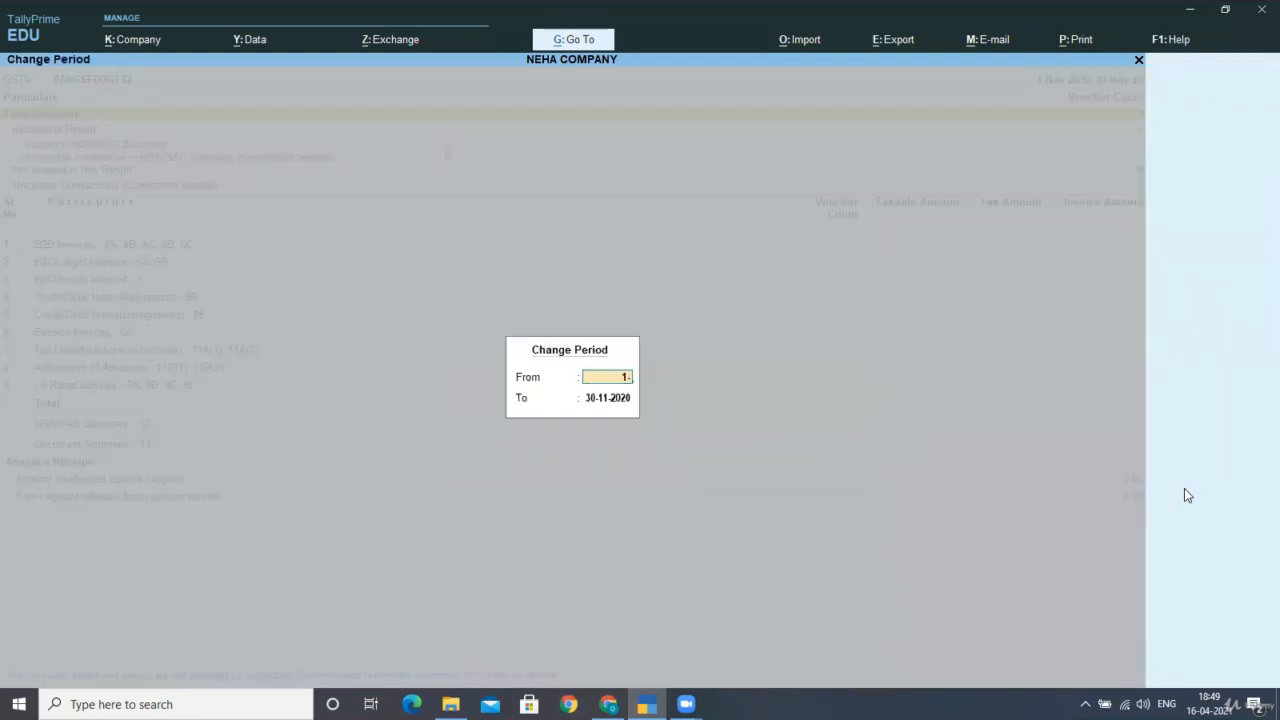
{"action": "type", "text": "40-2020"}
{"action": "key", "text": "BackSpace"}
{"action": "key", "text": "BackSpace"}
{"action": "key", "text": "BackSpace"}
{"action": "key", "text": "BackSpace"}
{"action": "key", "text": "BackSpace"}
{"action": "key", "text": "BackSpace"}
{"action": "type", "text": "-2020"}
{"action": "key", "text": "Return"}
{"action": "type", "text": "31-3-2"}
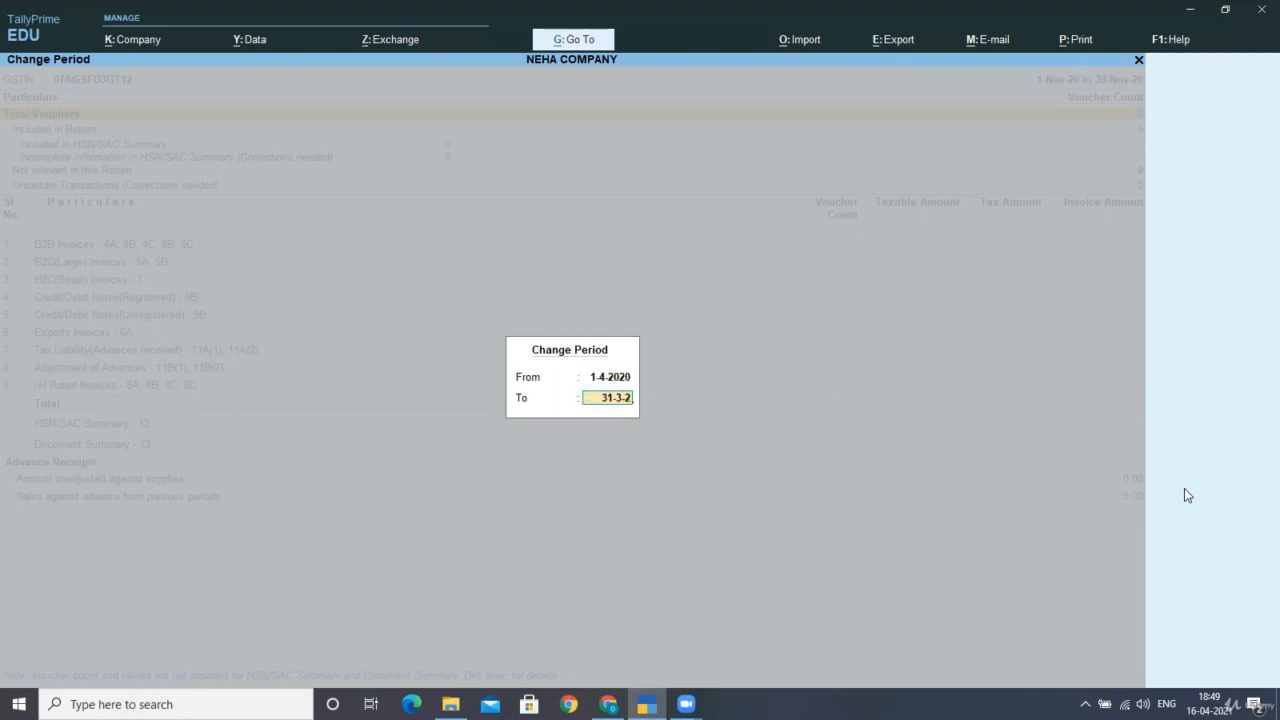
{"action": "type", "text": "021"}
{"action": "key", "text": "Return"}
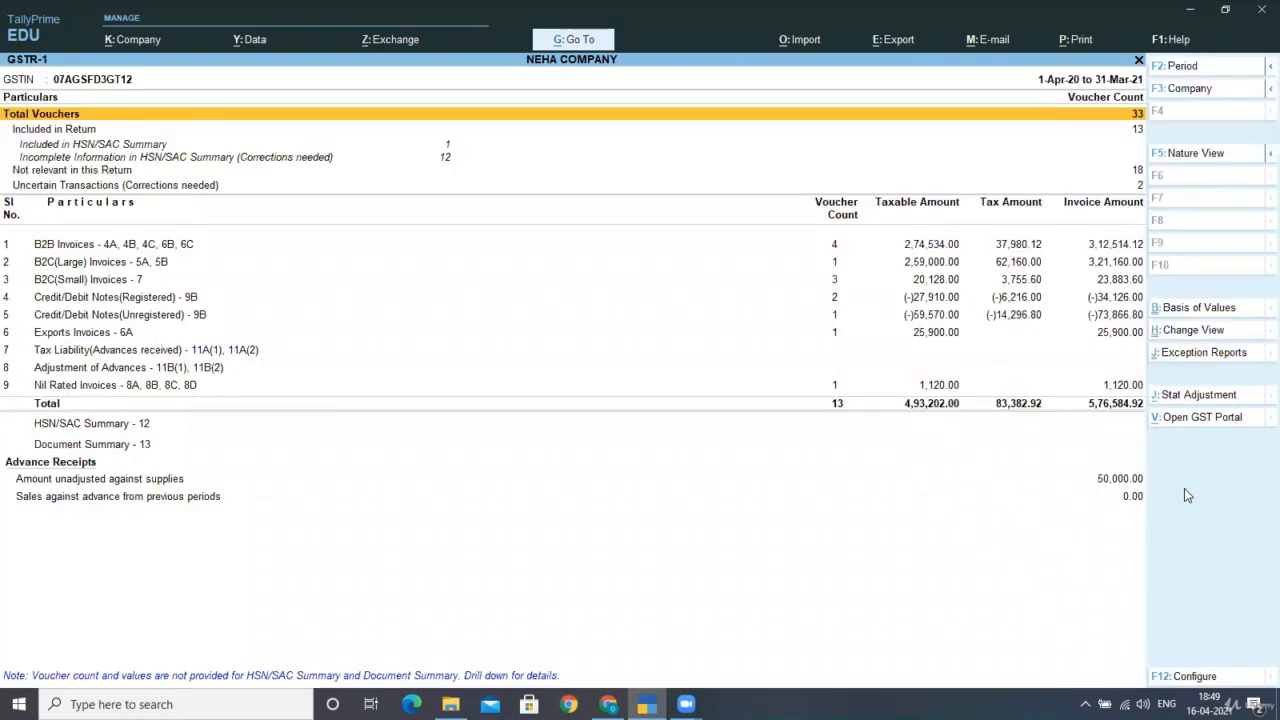
{"action": "key", "text": "Down"}
{"action": "key", "text": "Down"}
{"action": "key", "text": "Down"}
{"action": "key", "text": "Down"}
{"action": "key", "text": "Down"}
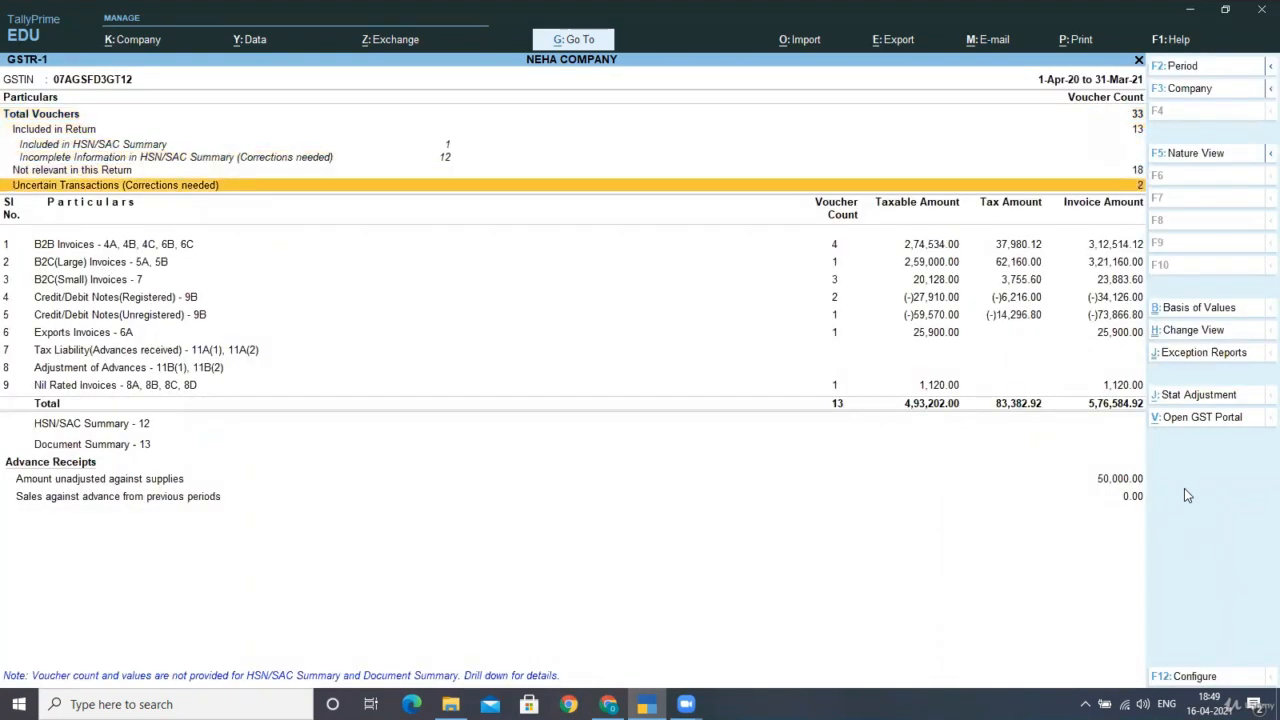
{"action": "key", "text": "Return"}
{"action": "key", "text": "Down"}
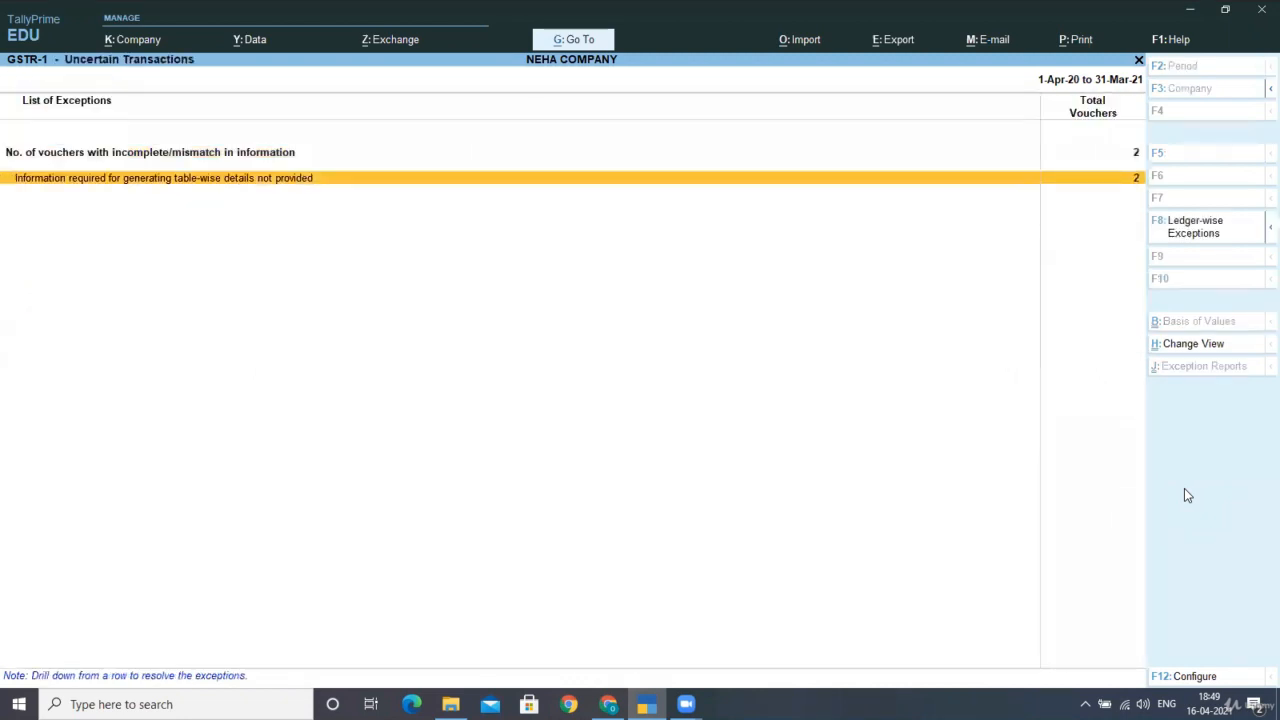
{"action": "key", "text": "Return"}
{"action": "key", "text": "Down"}
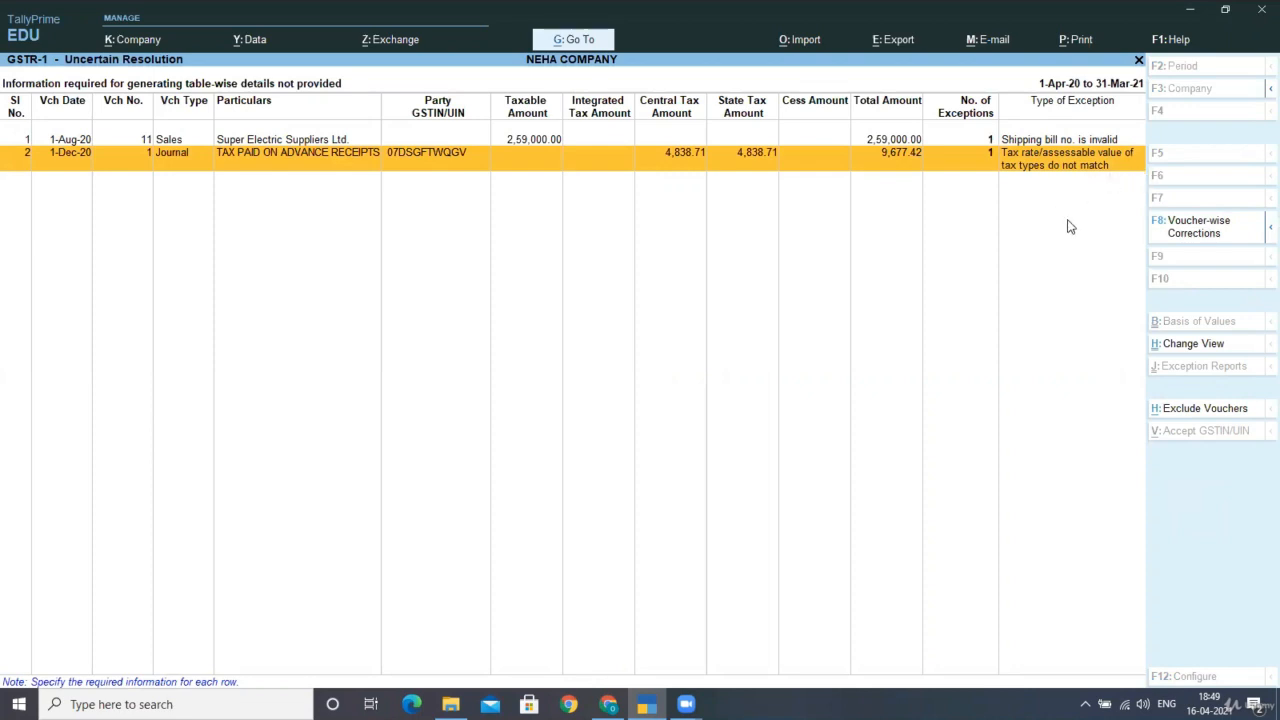
{"action": "key", "text": "Return"}
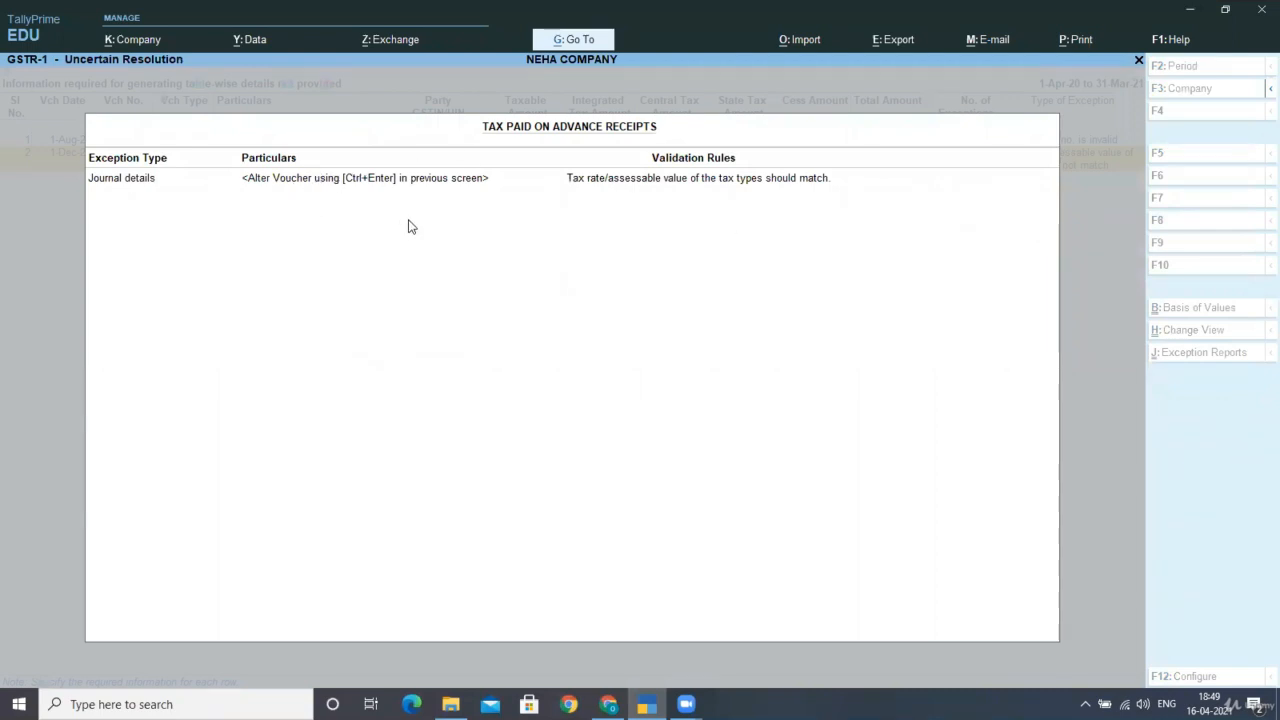
{"action": "key", "text": "Escape"}
{"action": "key", "text": "Escape"}
{"action": "key", "text": "Escape"}
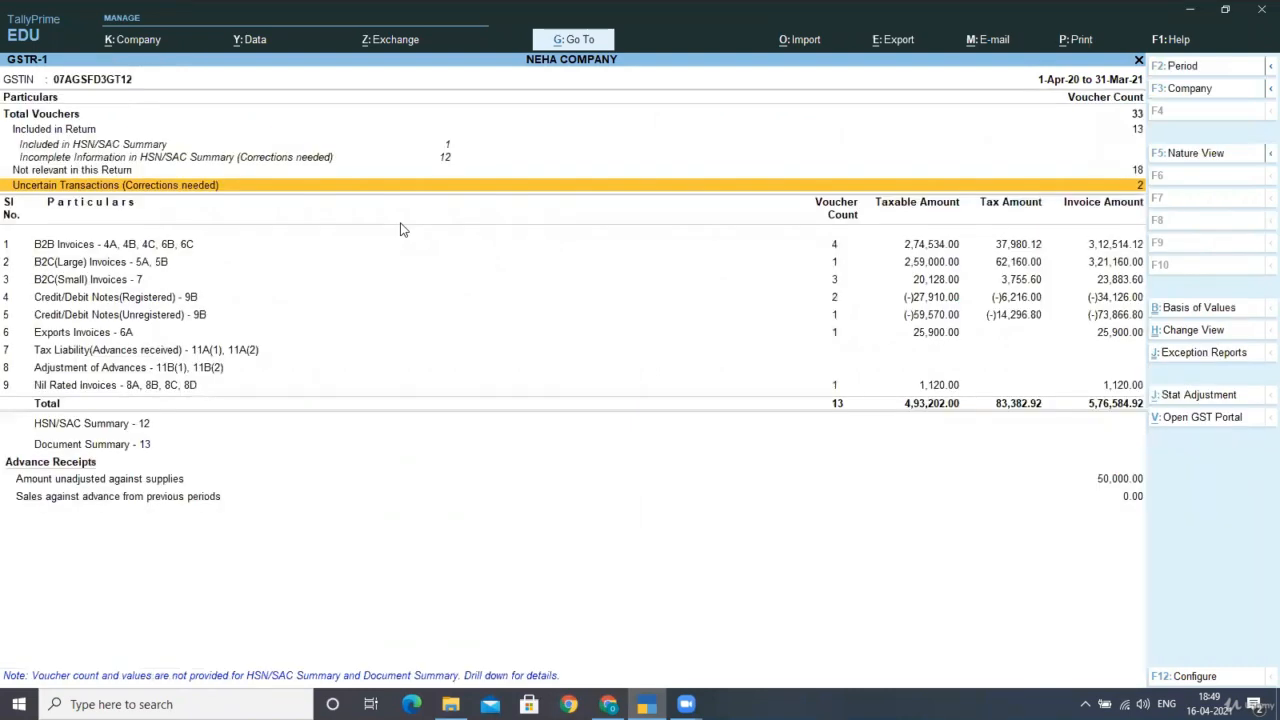
Inspect the 50,000.00 unadjusted advance and its 12% Central and State Tax rows, then exit GSTR-1.
{"action": "key", "text": "Down"}
{"action": "key", "text": "Down"}
{"action": "key", "text": "Down"}
{"action": "key", "text": "Down"}
{"action": "key", "text": "Down"}
{"action": "key", "text": "Down"}
{"action": "key", "text": "Down"}
{"action": "key", "text": "Down"}
{"action": "key", "text": "Down"}
{"action": "key", "text": "Down"}
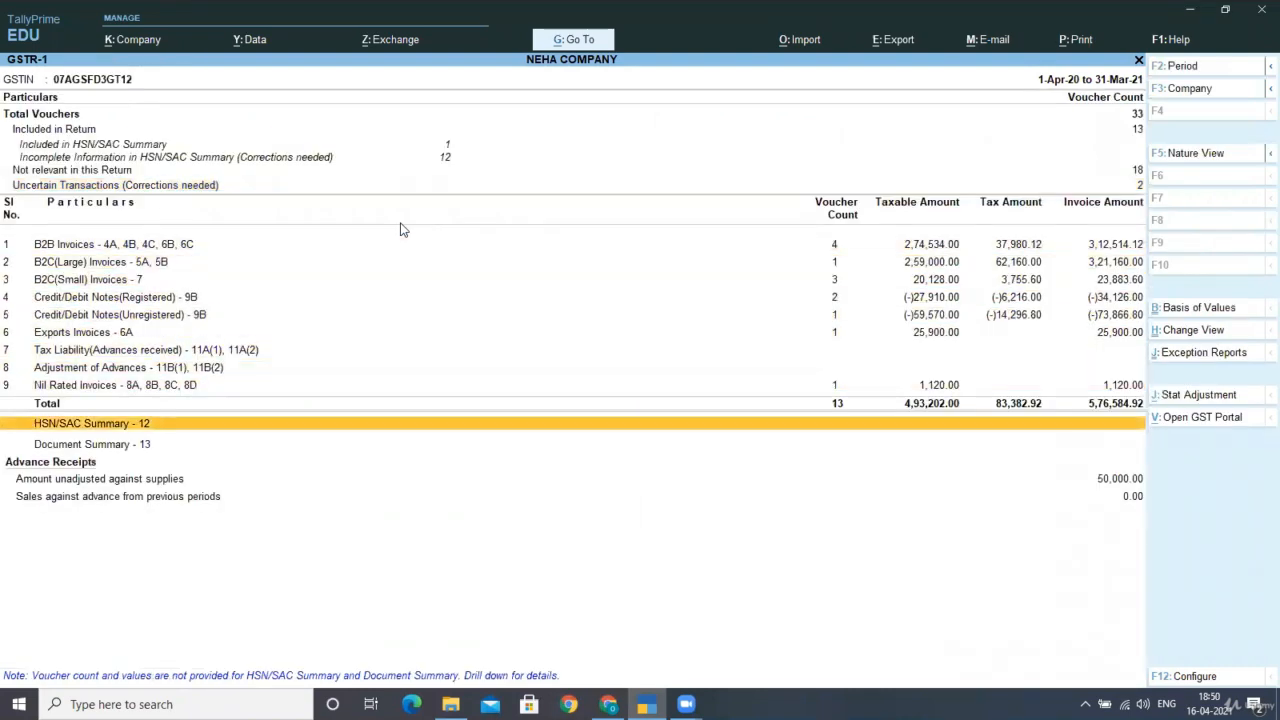
{"action": "key", "text": "Down"}
{"action": "key", "text": "Down"}
{"action": "key", "text": "Down"}
{"action": "key", "text": "Up"}
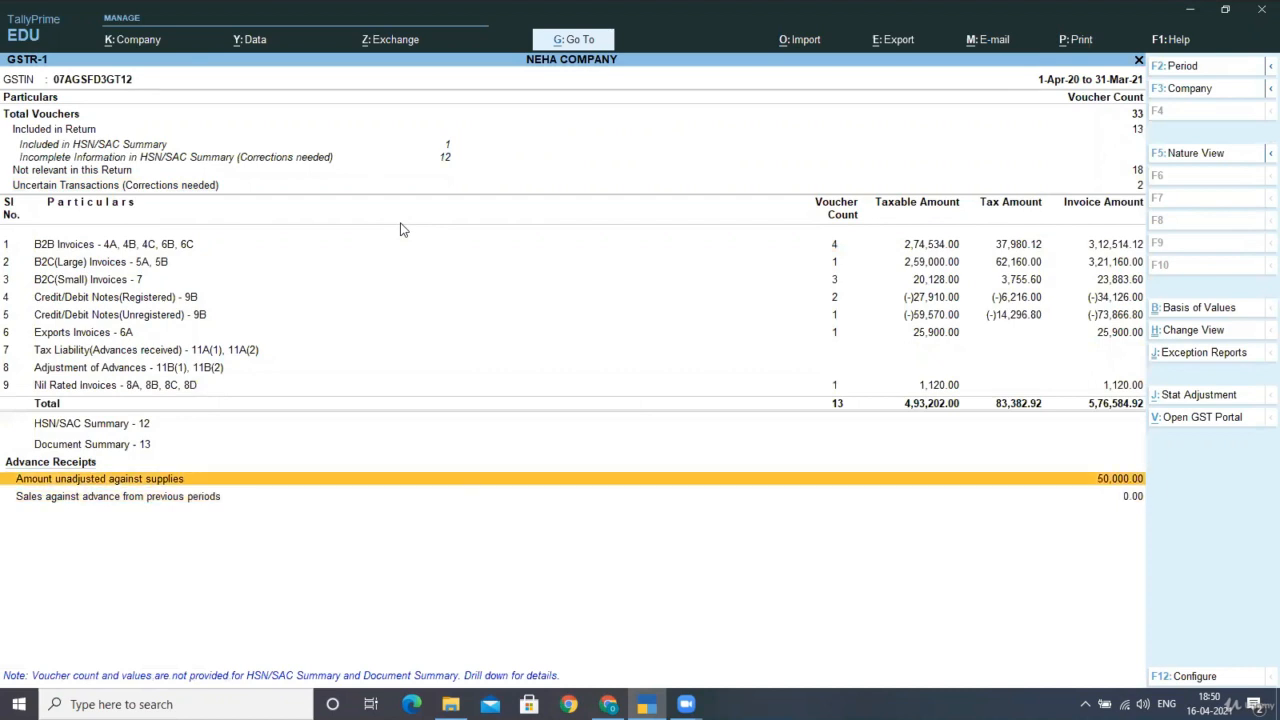
{"action": "key", "text": "Return"}
{"action": "key", "text": "Return"}
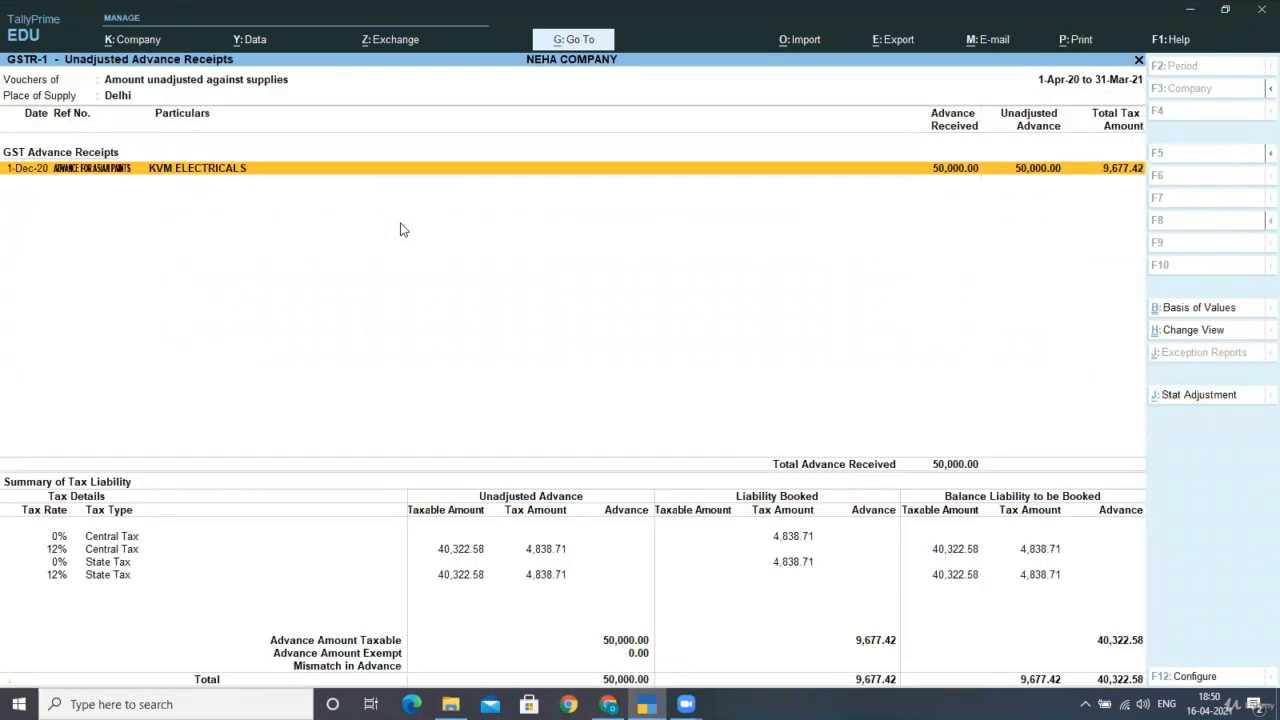
{"action": "key", "text": "Down"}
{"action": "key", "text": "Down"}
{"action": "key", "text": "Down"}
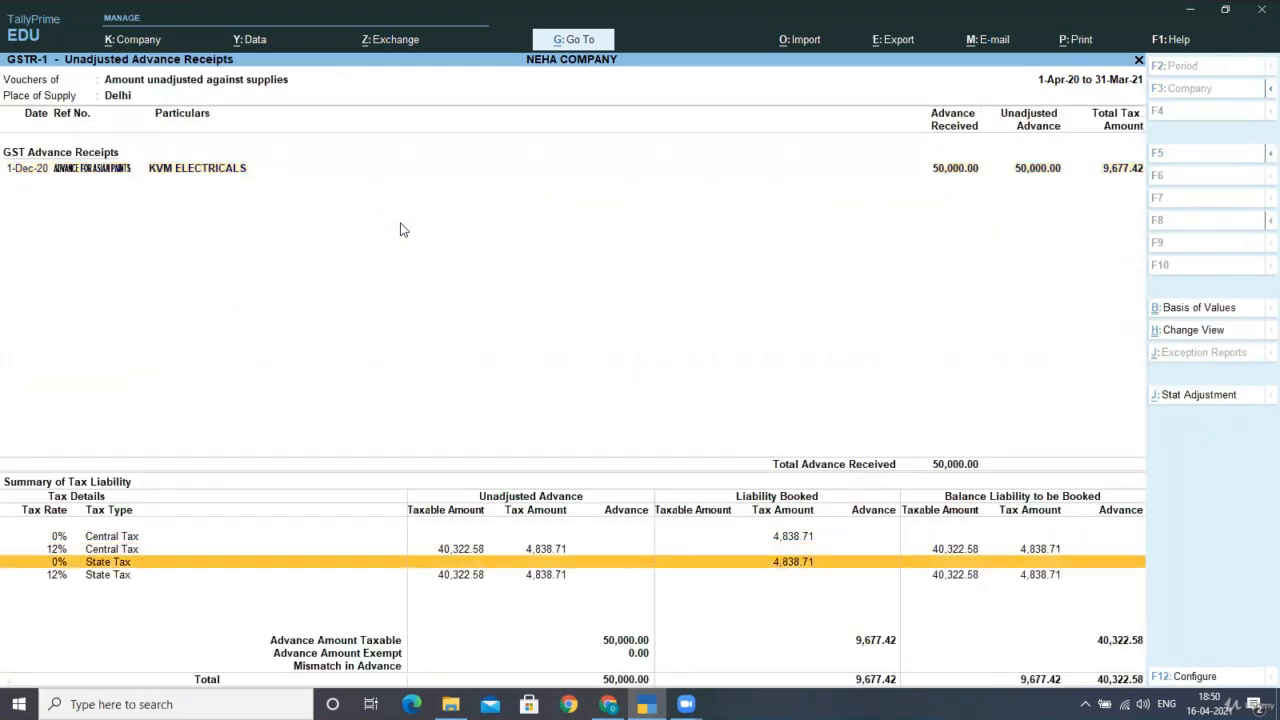
{"action": "key", "text": "Up"}
{"action": "key", "text": "Down"}
{"action": "key", "text": "Down"}
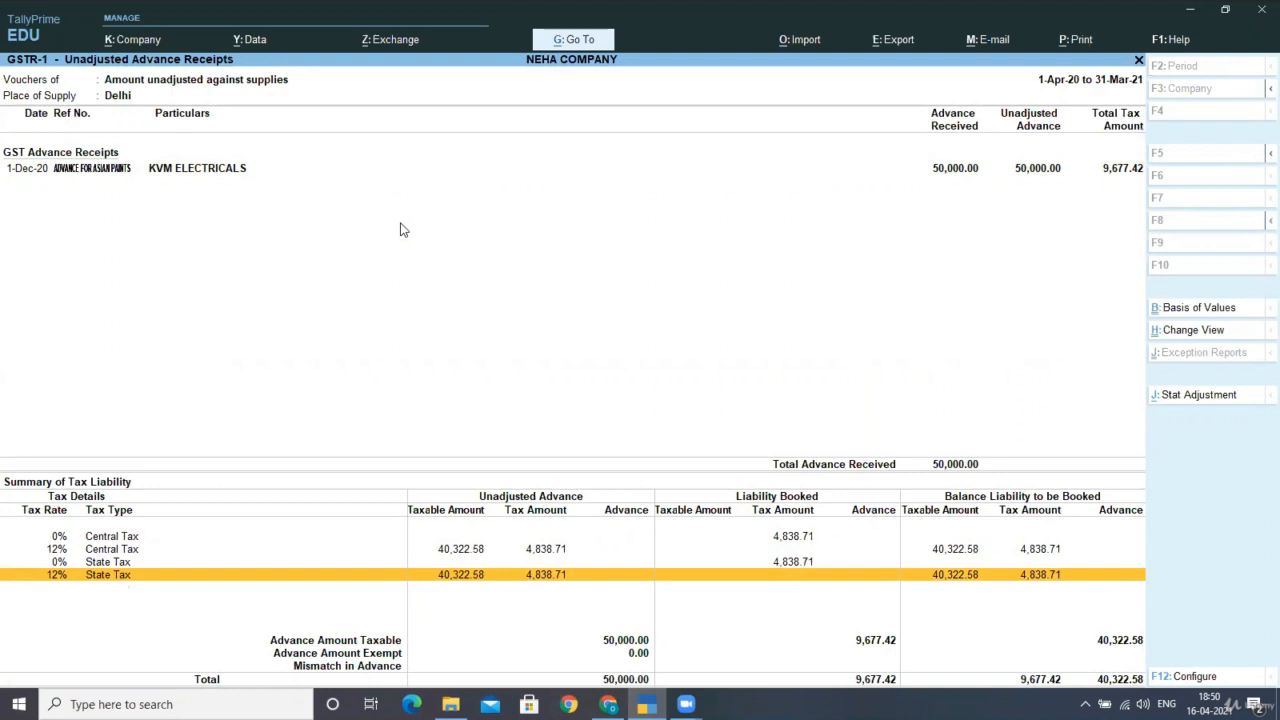
{"action": "key", "text": "Escape"}
{"action": "key", "text": "Escape"}
{"action": "key", "text": "Escape"}
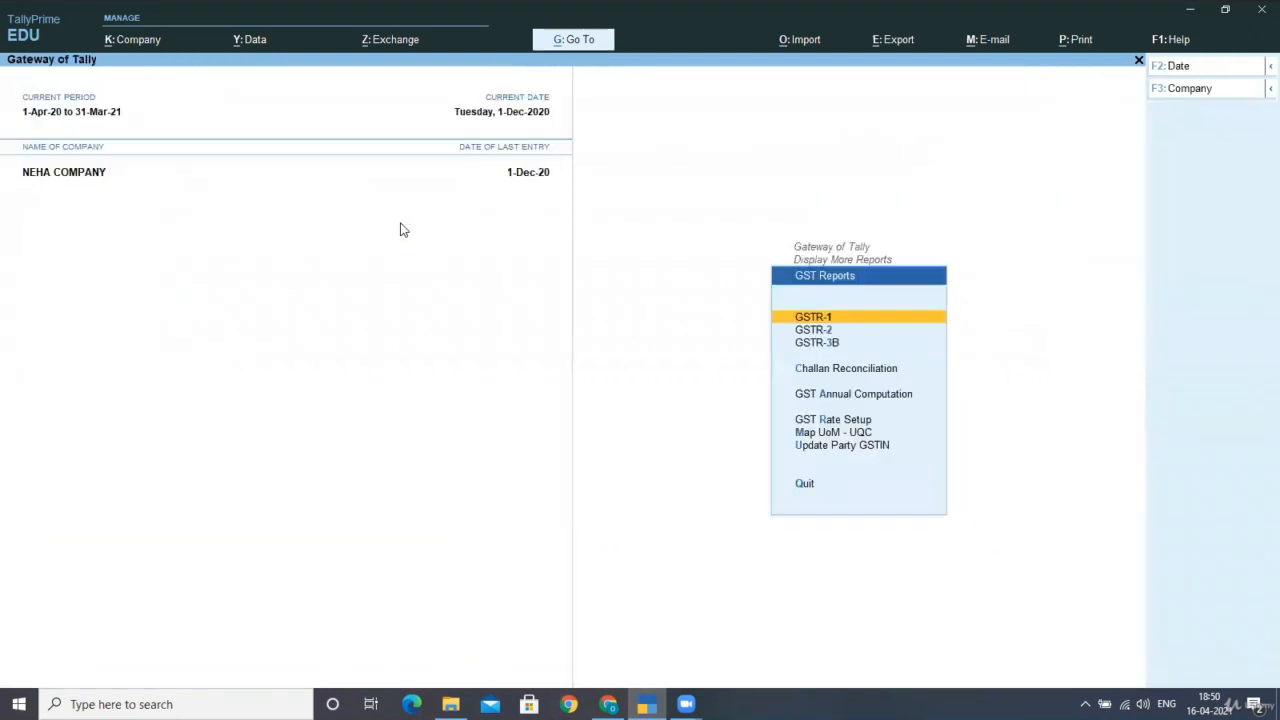
Open the KVM ELECTRICALS ledger vouchers from Display More Reports > Account Books > Ledger.
{"action": "key", "text": "Escape"}
{"action": "key", "text": "Escape"}
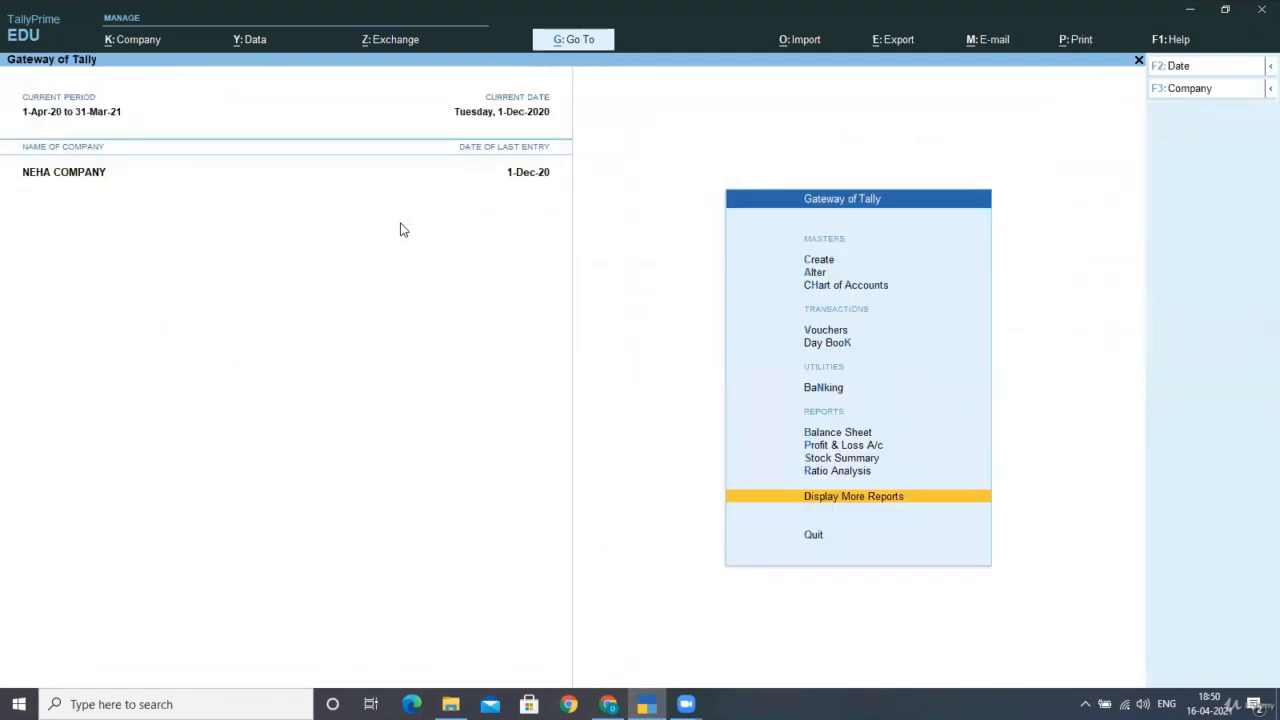
{"action": "key", "text": "Return"}
{"action": "key", "text": "Down"}
{"action": "key", "text": "Down"}
{"action": "key", "text": "Down"}
{"action": "key", "text": "Down"}
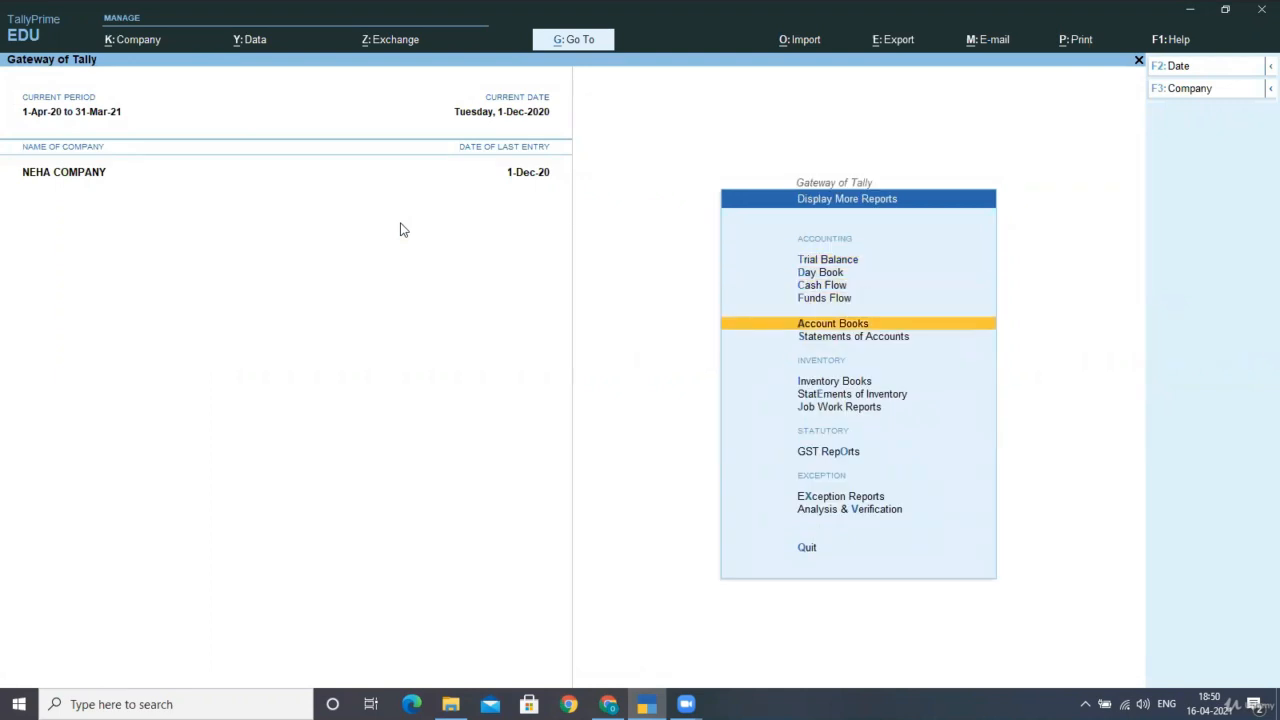
{"action": "key", "text": "Return"}
{"action": "key", "text": "Down"}
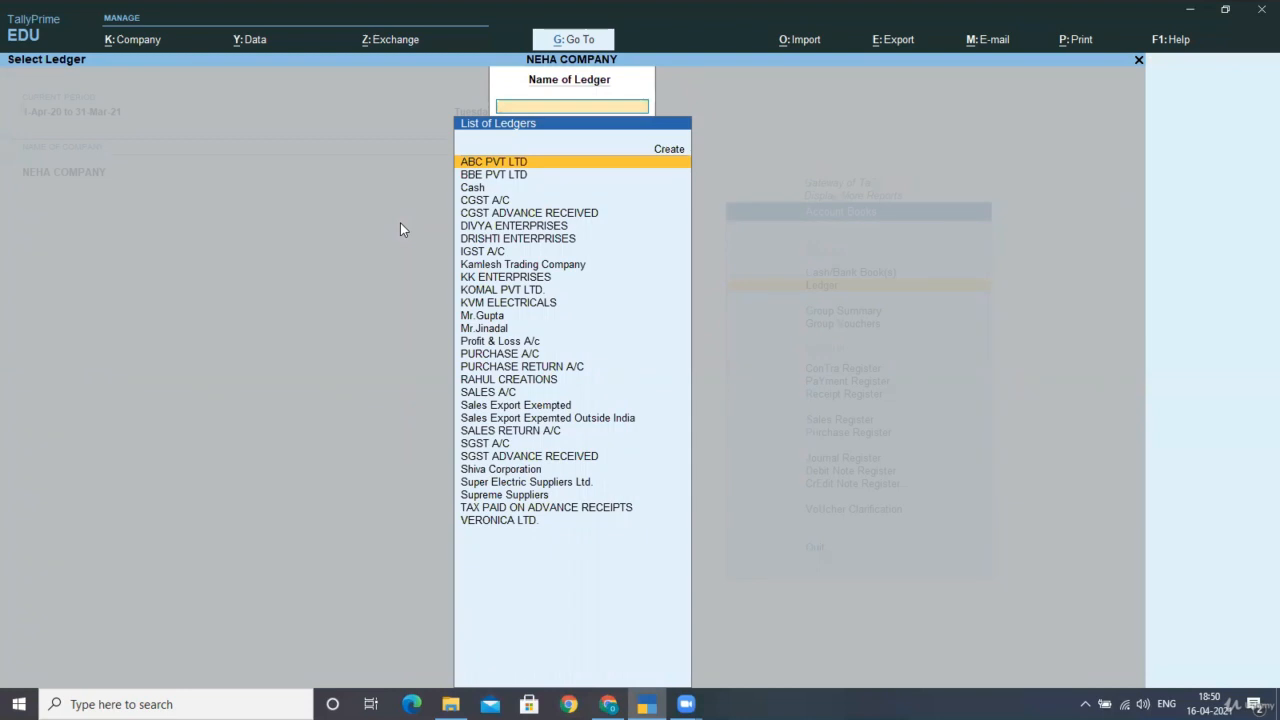
{"action": "key", "text": "Down"}
{"action": "key", "text": "Down"}
{"action": "key", "text": "Down"}
{"action": "key", "text": "Down"}
{"action": "key", "text": "Down"}
{"action": "key", "text": "Down"}
{"action": "key", "text": "Down"}
{"action": "key", "text": "Down"}
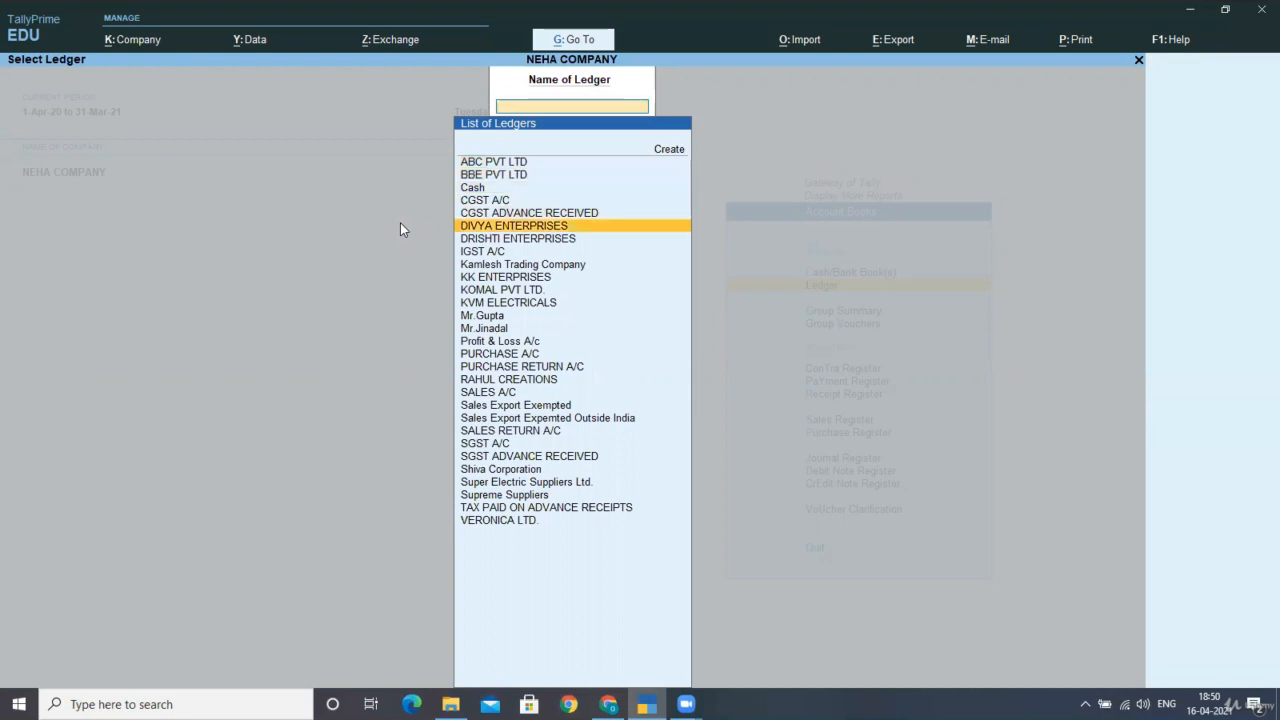
{"action": "key", "text": "Down"}
{"action": "key", "text": "Down"}
{"action": "key", "text": "Down"}
{"action": "key", "text": "Return"}
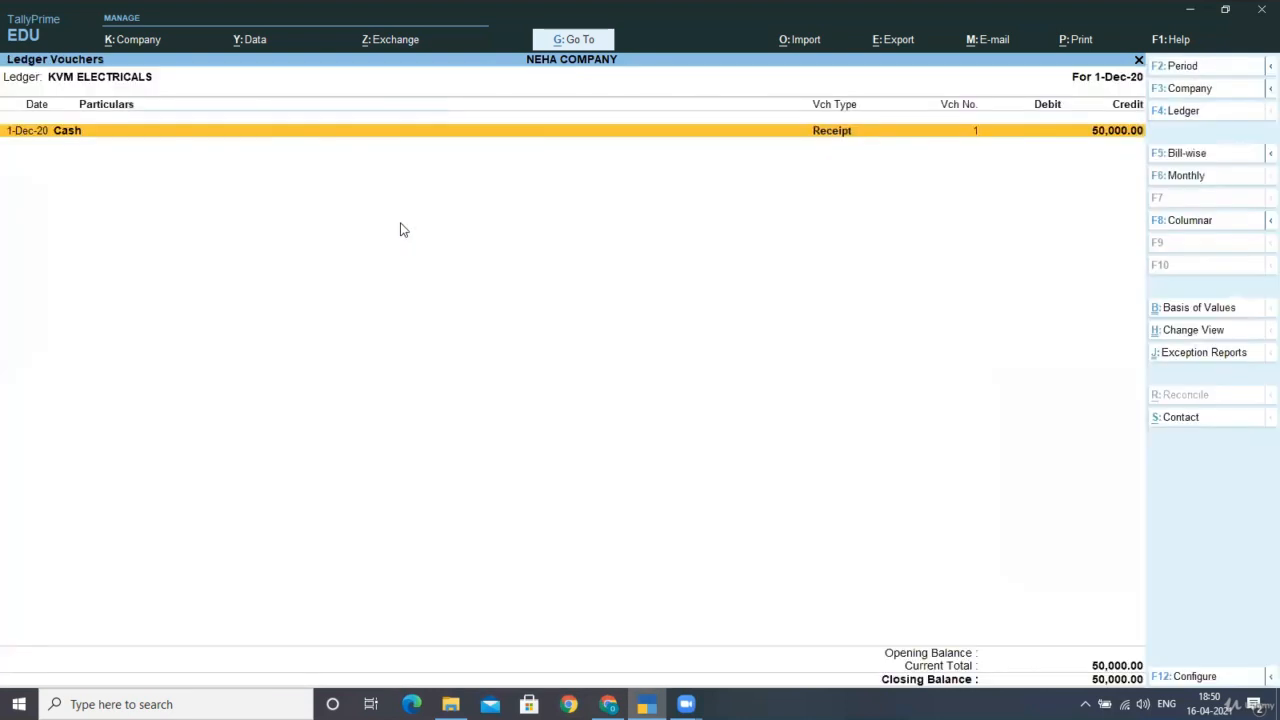
Leave the ledger report and open the Day Book for 1-Dec-20.
{"action": "key", "text": "Escape"}
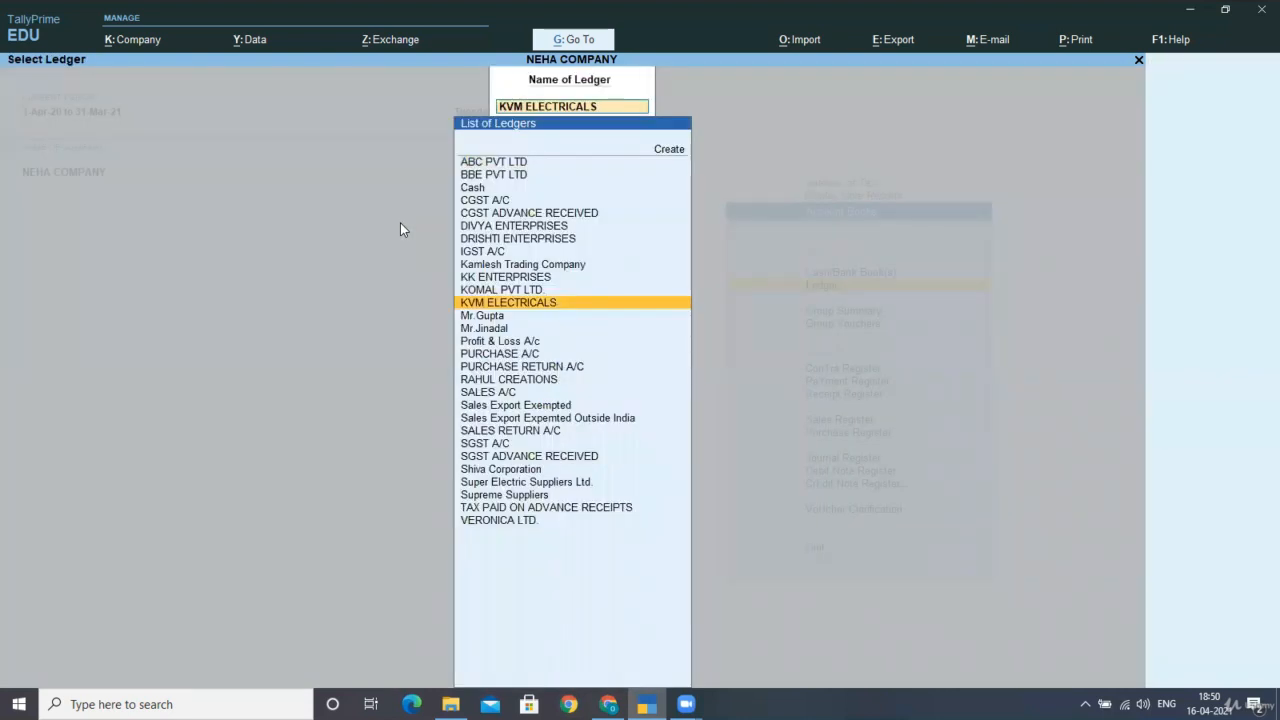
{"action": "key", "text": "Escape"}
{"action": "key", "text": "Escape"}
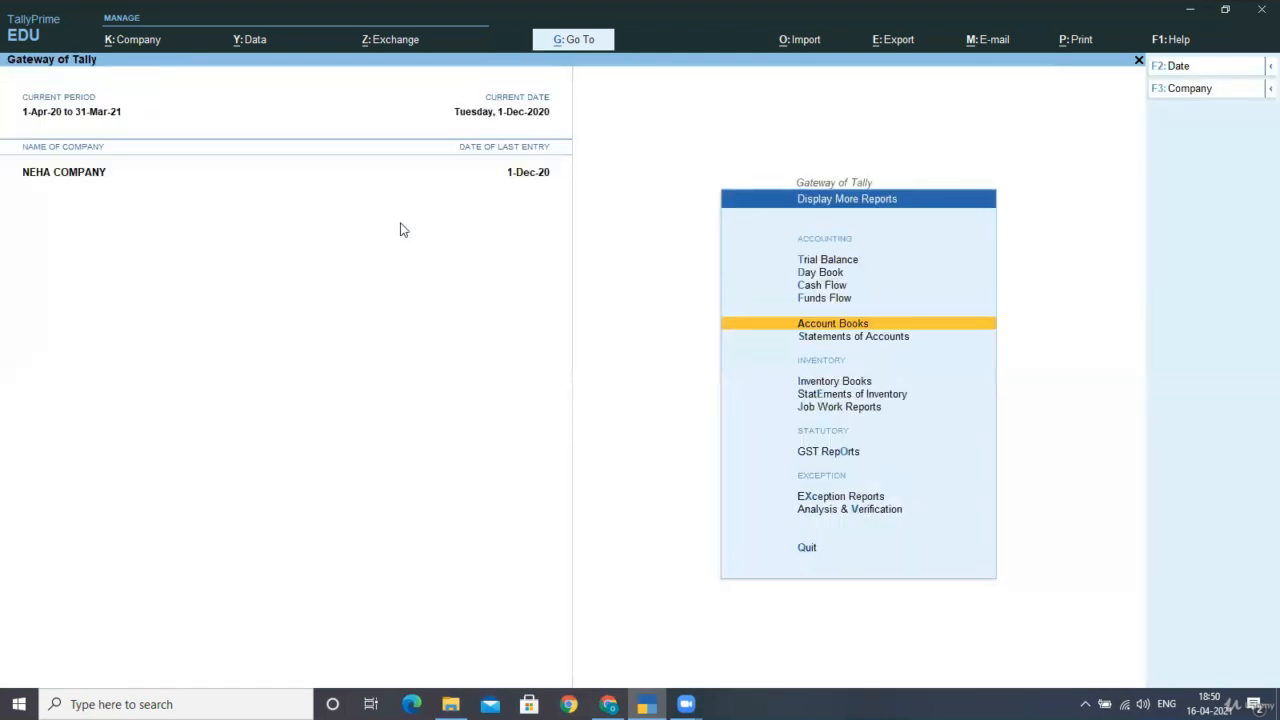
{"action": "key", "text": "Up"}
{"action": "key", "text": "Up"}
{"action": "key", "text": "Up"}
{"action": "key", "text": "Return"}
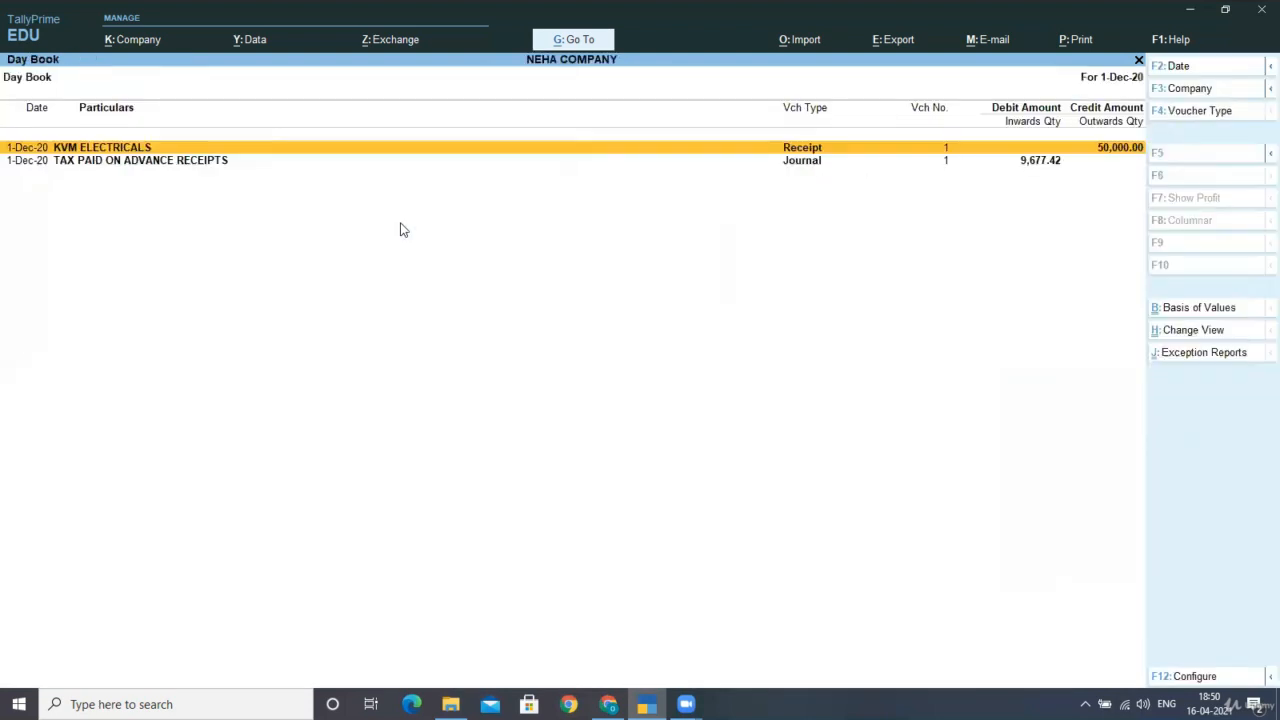
Alter the tax-on-advance journal to a 12% rate on a 50,000 taxable value for CGST and SGST.
{"action": "key", "text": "Down"}
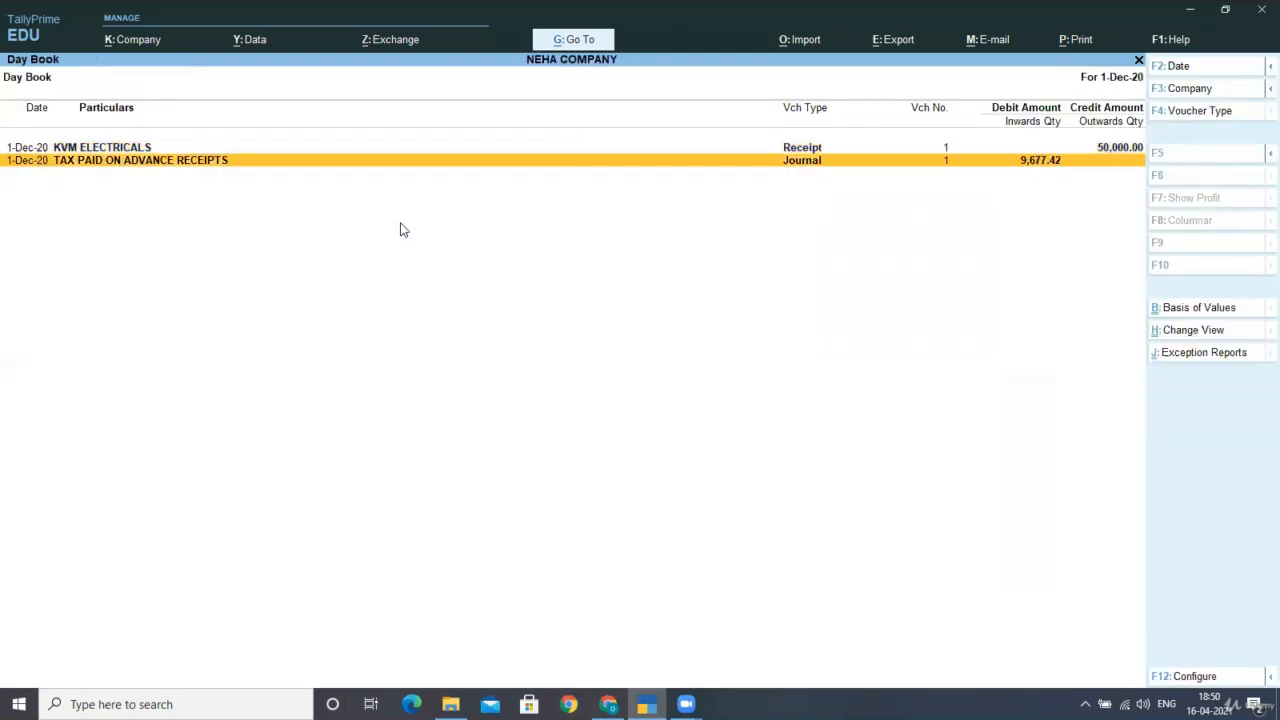
{"action": "key", "text": "Return"}
{"action": "key", "text": "Return"}
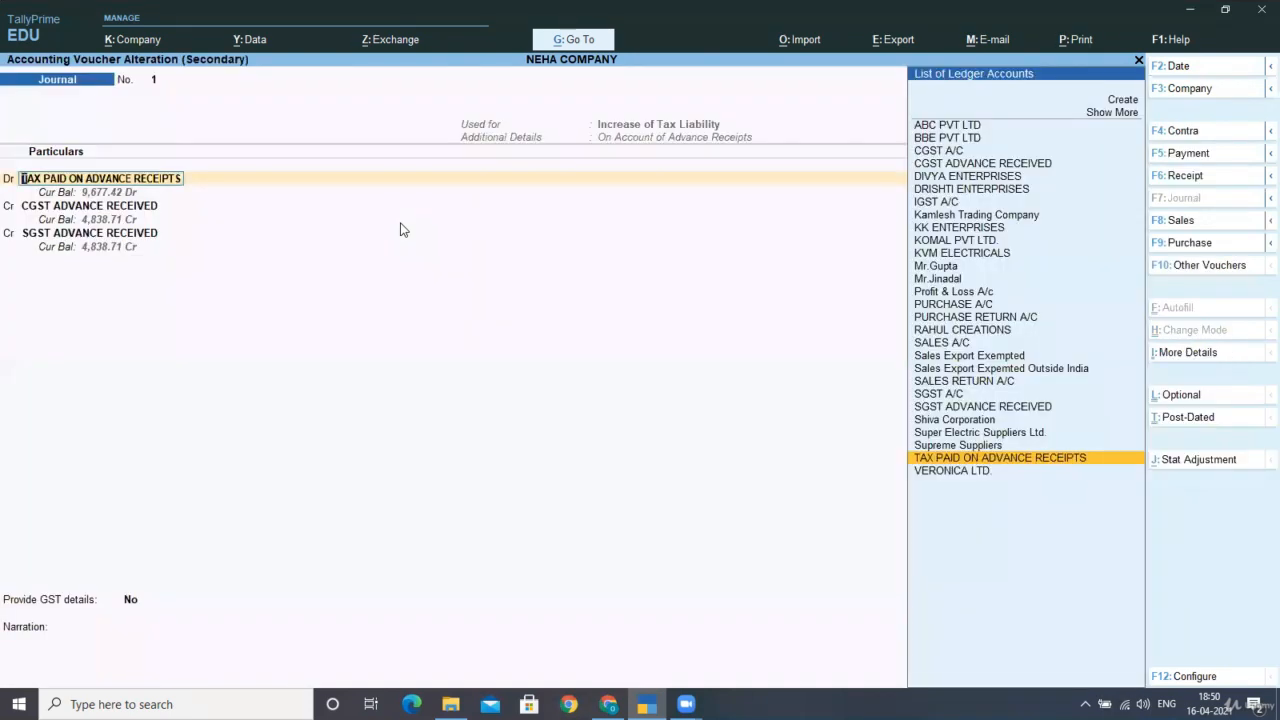
{"action": "key", "text": "Return"}
{"action": "key", "text": "Return"}
{"action": "key", "text": "Return"}
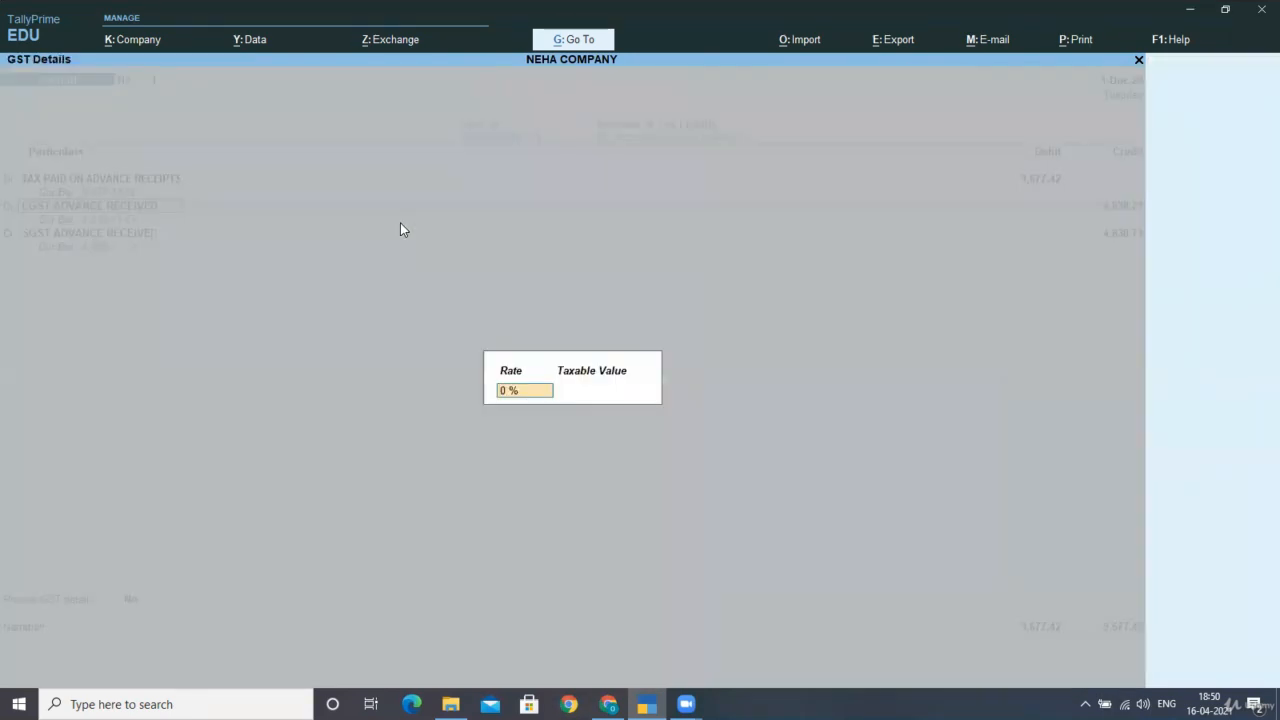
{"action": "type", "text": "12"}
{"action": "key", "text": "Return"}
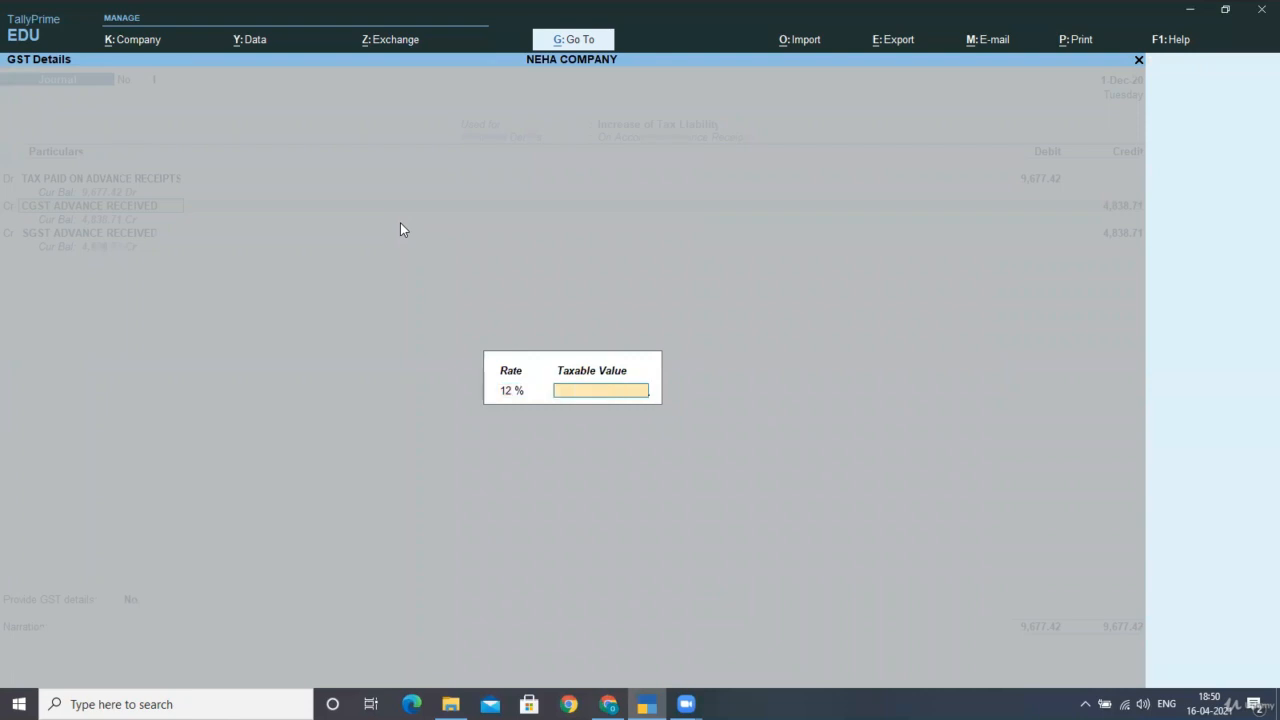
{"action": "type", "text": "50000"}
{"action": "key", "text": "Return"}
{"action": "key", "text": "Return"}
{"action": "key", "text": "Return"}
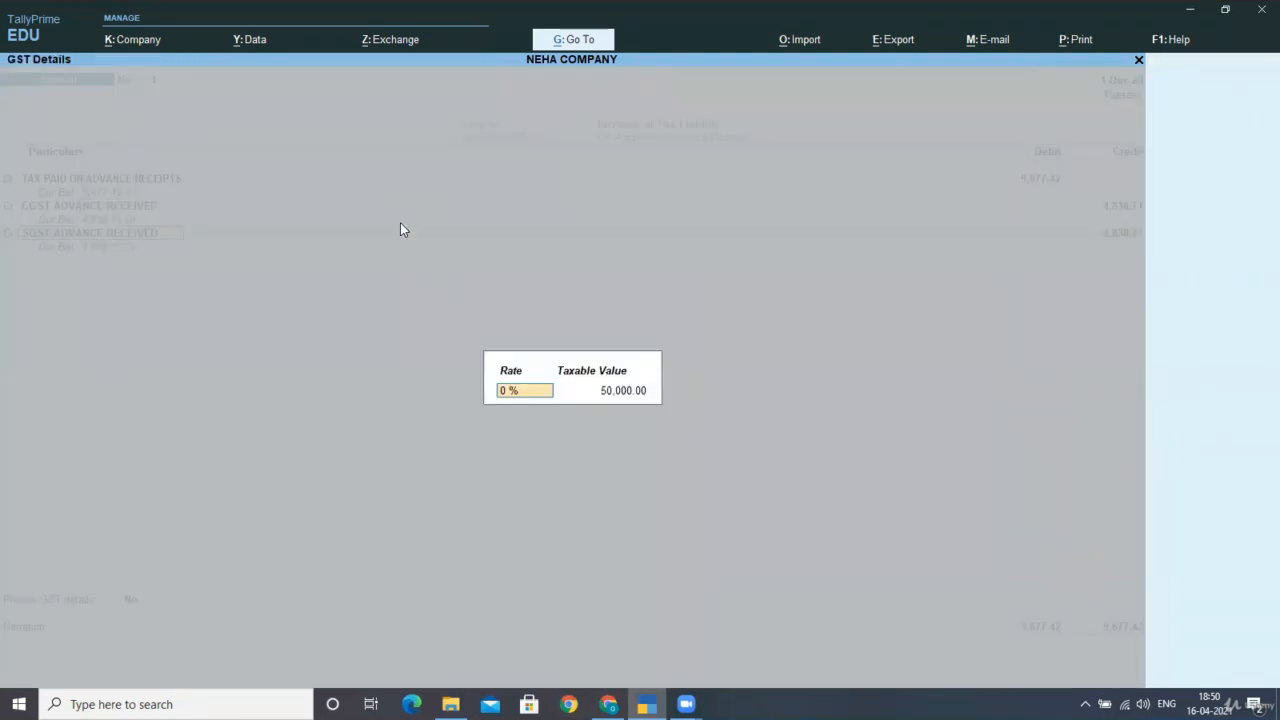
{"action": "type", "text": "12"}
{"action": "key", "text": "Return"}
{"action": "key", "text": "Return"}
{"action": "key", "text": "Return"}
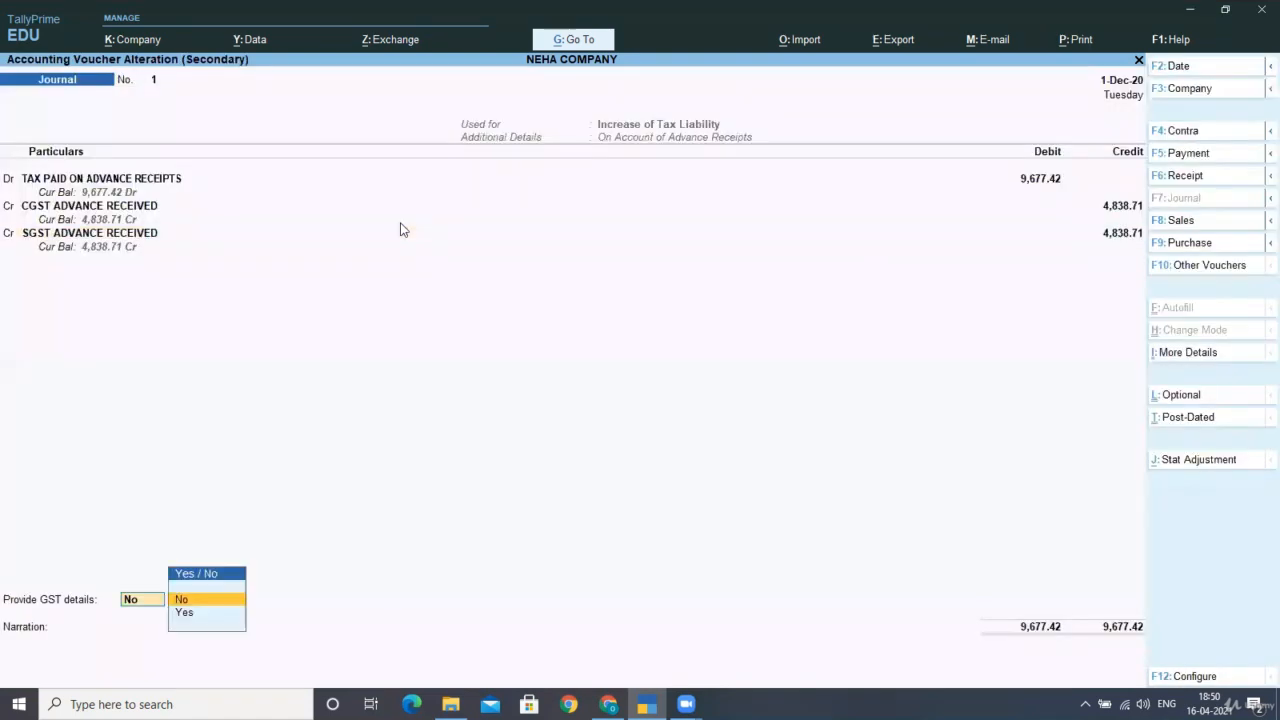
{"action": "key", "text": "Return"}
Set Provide GST details to Yes and save the altered journal with Ctrl+A.
{"action": "key", "text": "BackSpace"}
{"action": "key", "text": "Down"}
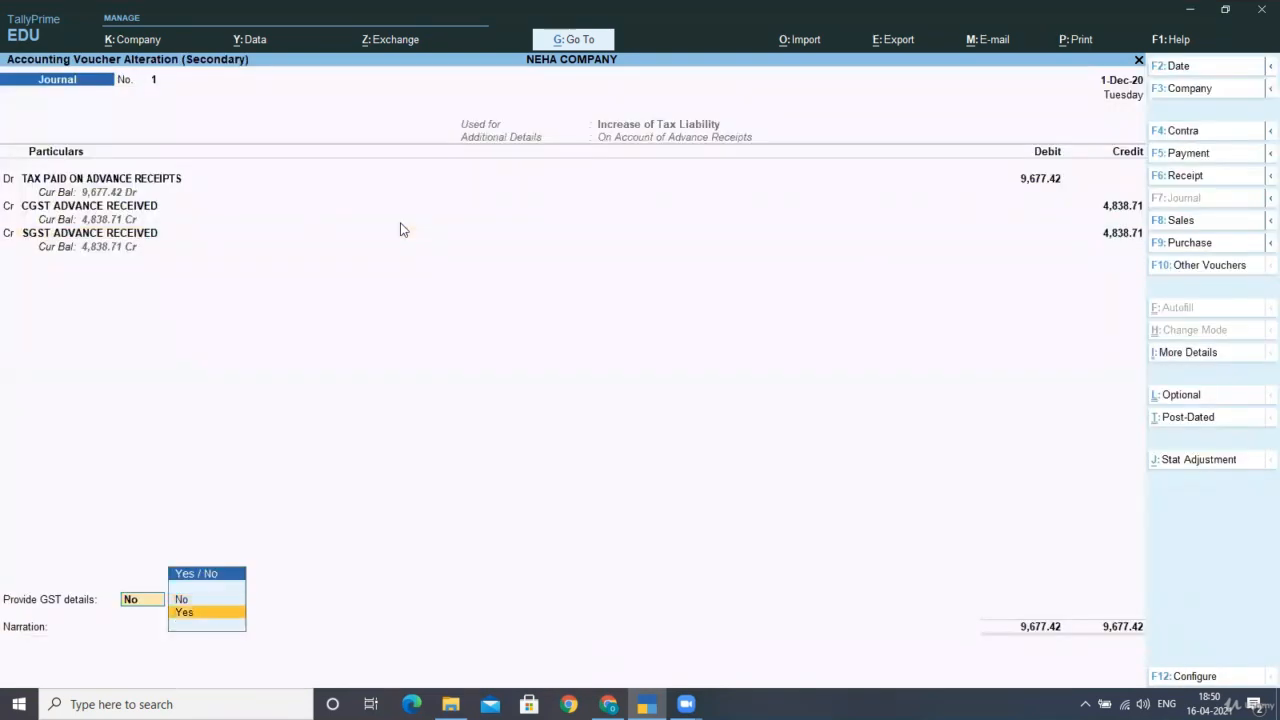
{"action": "key", "text": "Return"}
{"action": "key", "text": "Return"}
{"action": "key", "text": "ctrl+a"}
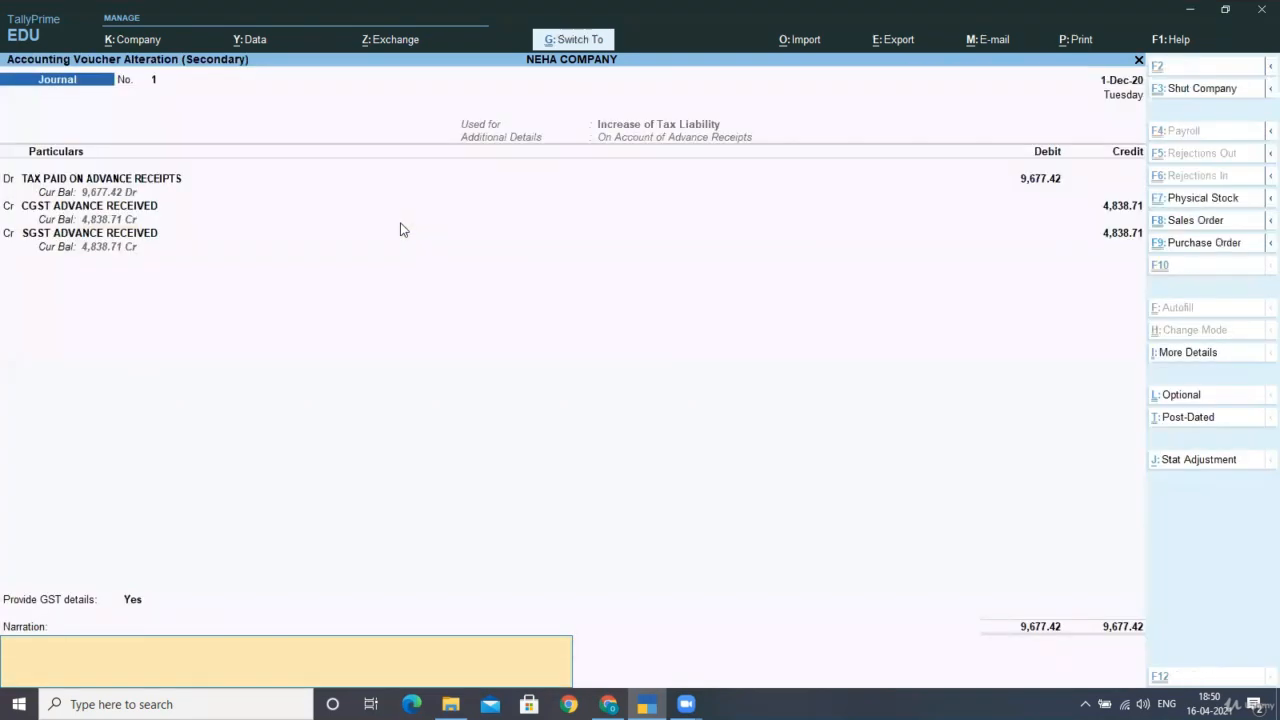
{"action": "key", "text": "ctrl+a"}
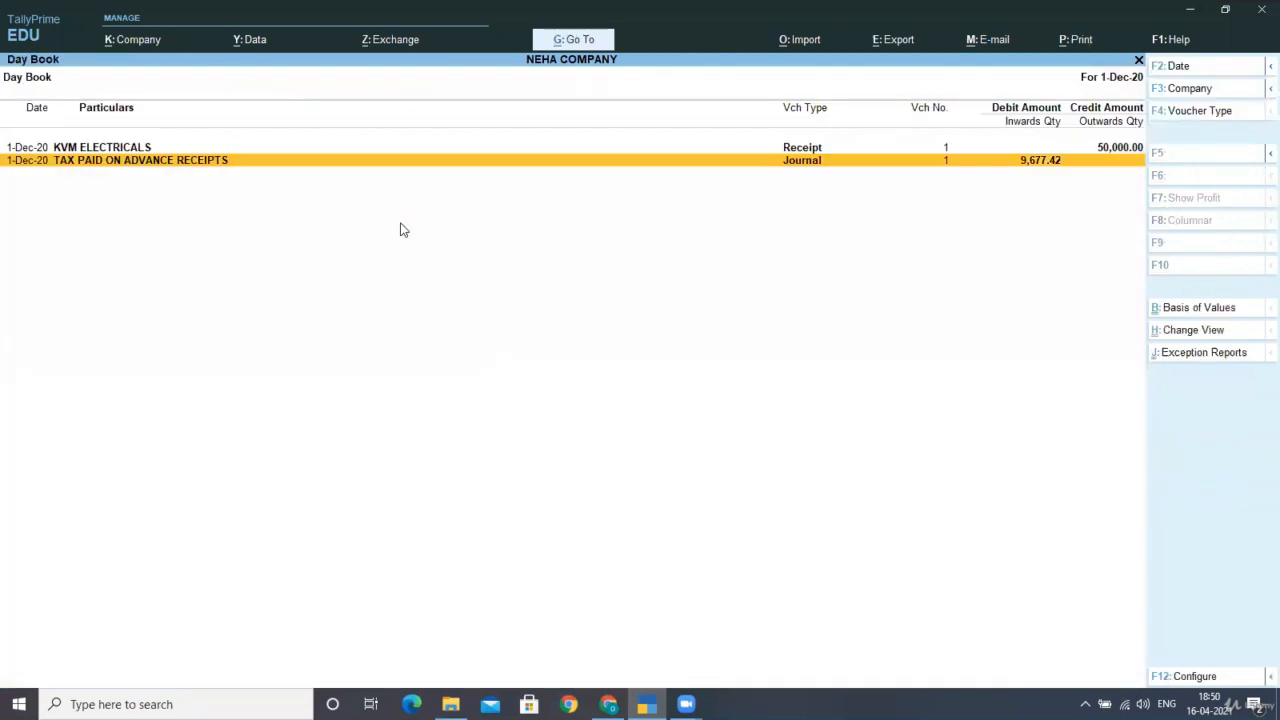
Leave the Day Book and head to GSTR-1 via Display More Reports > GST Reports.
{"action": "key", "text": "Escape"}
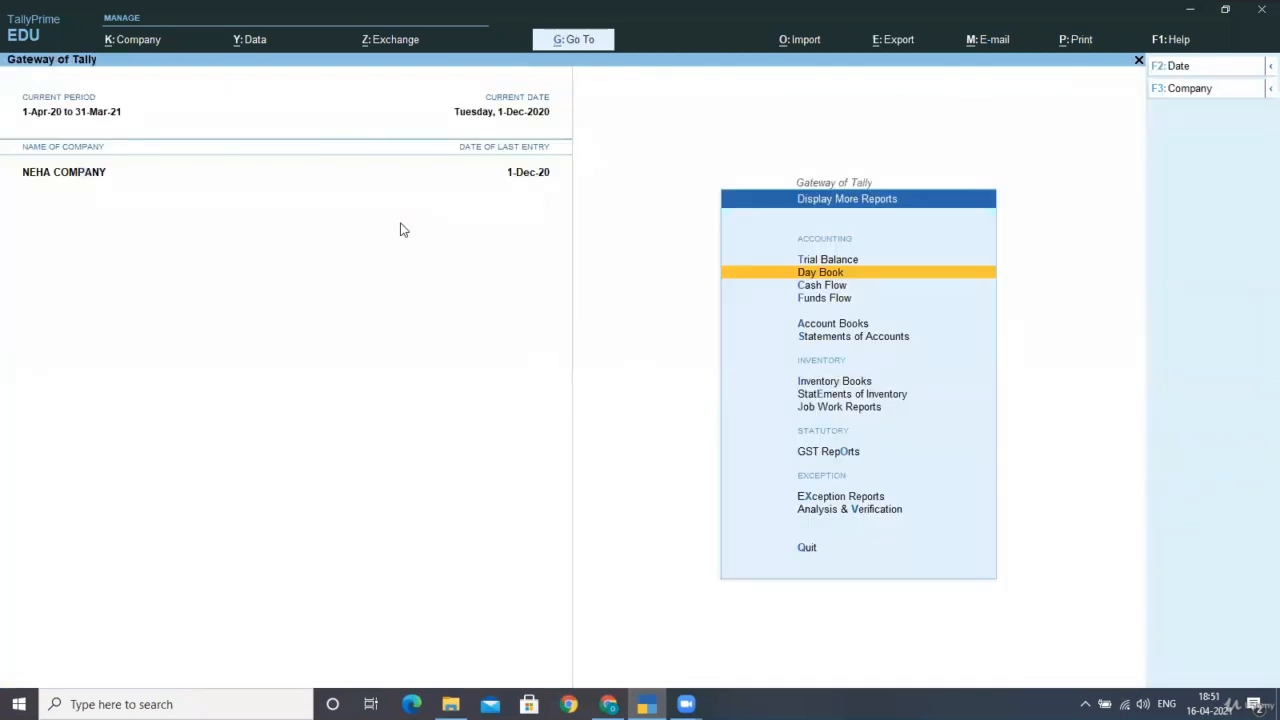
{"action": "key", "text": "Escape"}
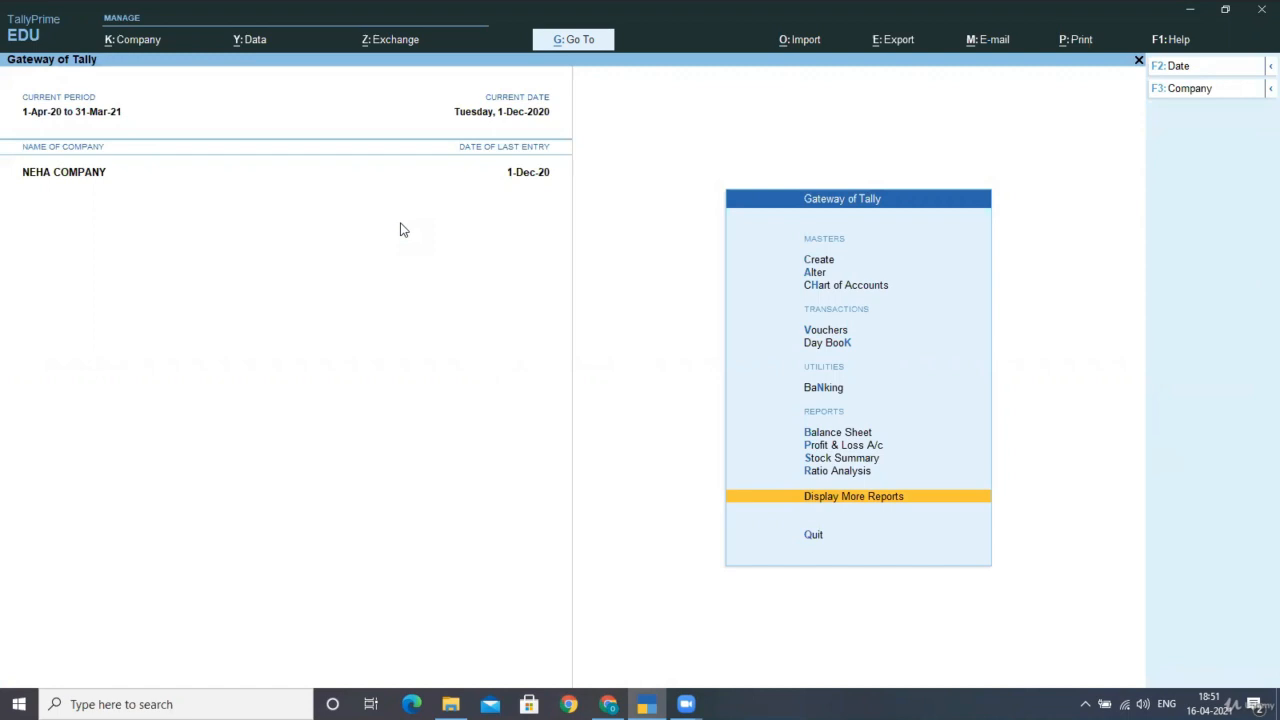
{"action": "key", "text": "Return"}
{"action": "key", "text": "Down"}
{"action": "key", "text": "Down"}
{"action": "key", "text": "Down"}
{"action": "key", "text": "Down"}
{"action": "key", "text": "Down"}
{"action": "key", "text": "Down"}
{"action": "key", "text": "Down"}
{"action": "key", "text": "Down"}
{"action": "key", "text": "Down"}
{"action": "key", "text": "Down"}
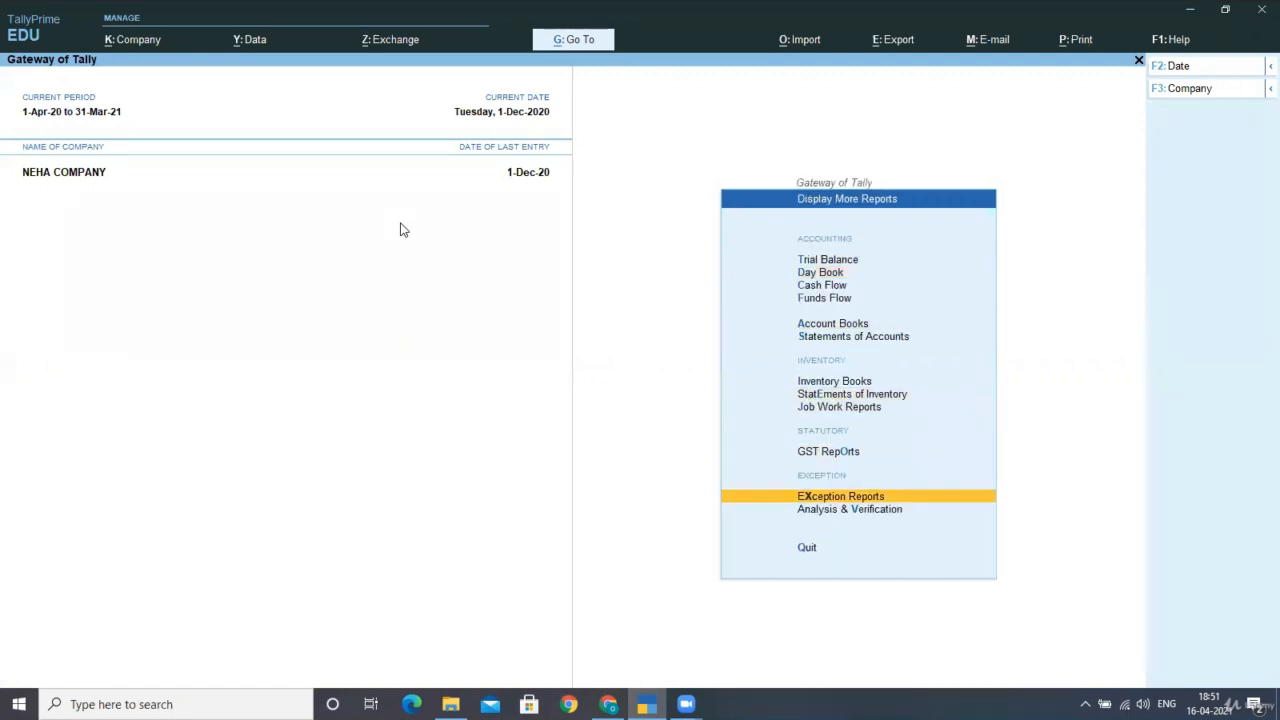
{"action": "key", "text": "Up"}
{"action": "key", "text": "Return"}
{"action": "key", "text": "Return"}
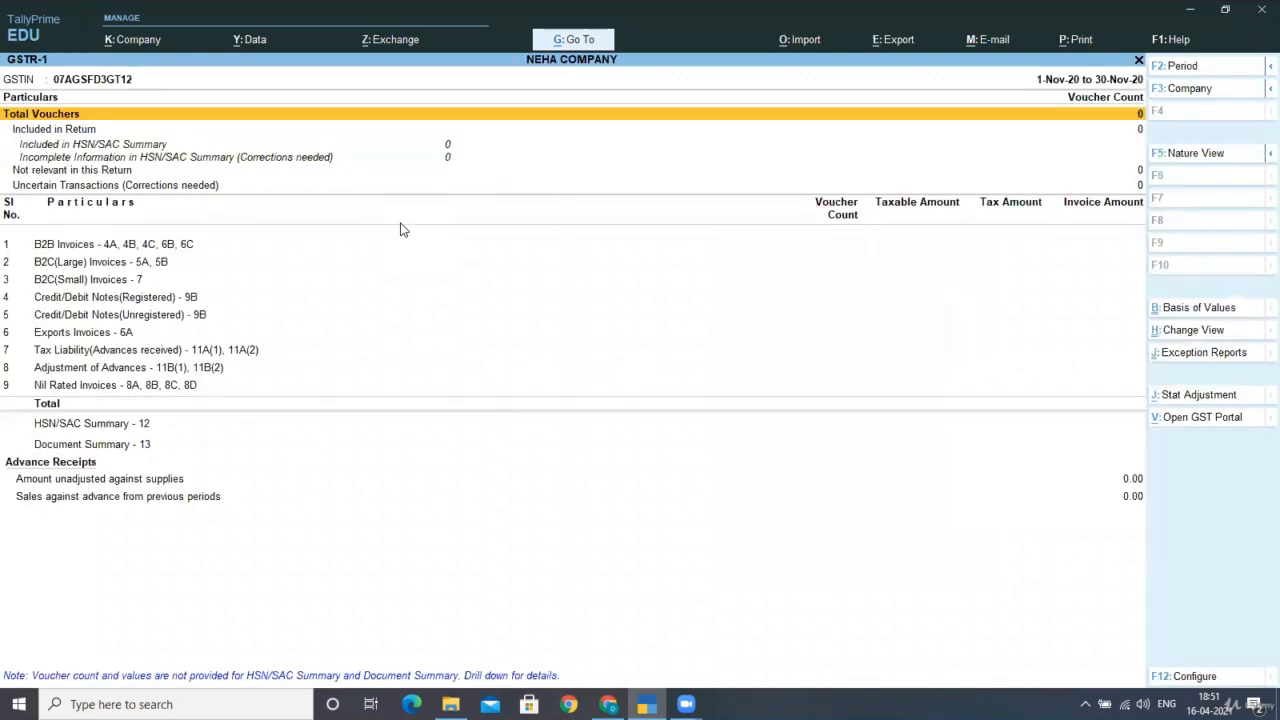
Set the GSTR-1 period to 1-4-2020 through 31-3-2021 and check the Tax Liability (Advances received) row.
{"action": "key", "text": "alt+F2"}
{"action": "type", "text": "1-"}
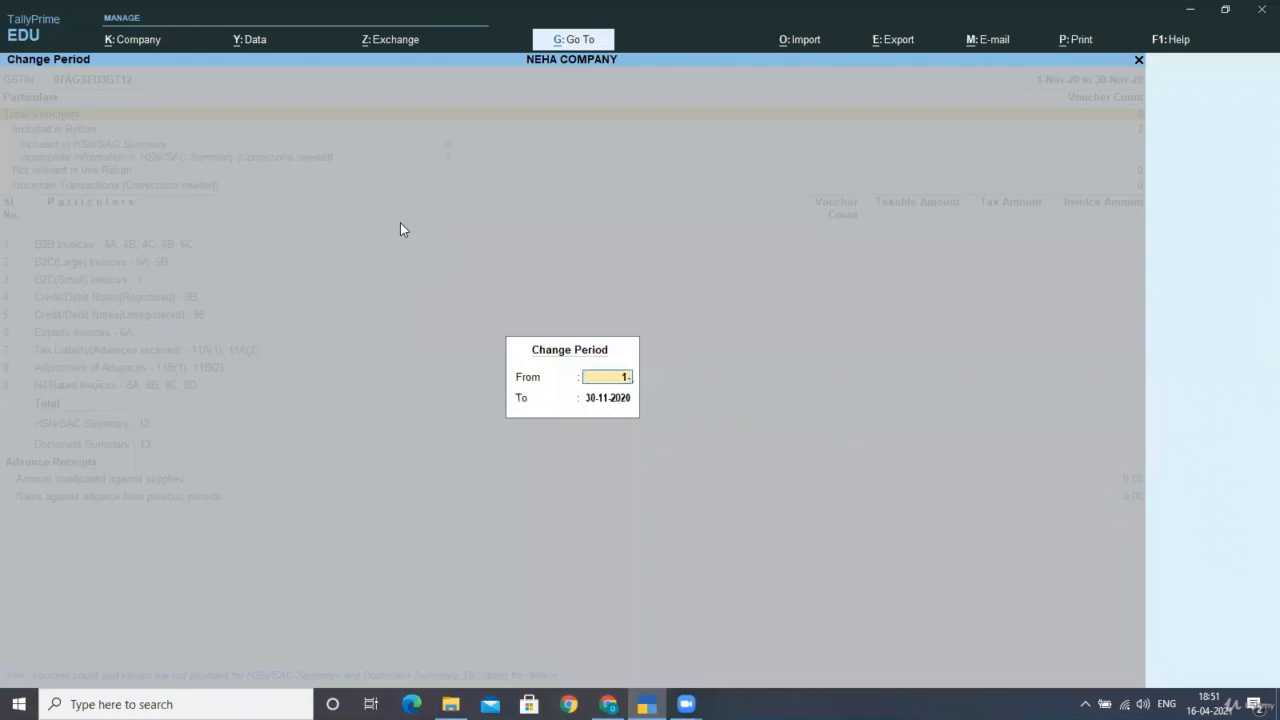
{"action": "type", "text": "4-2020"}
{"action": "key", "text": "Return"}
{"action": "type", "text": "31"}
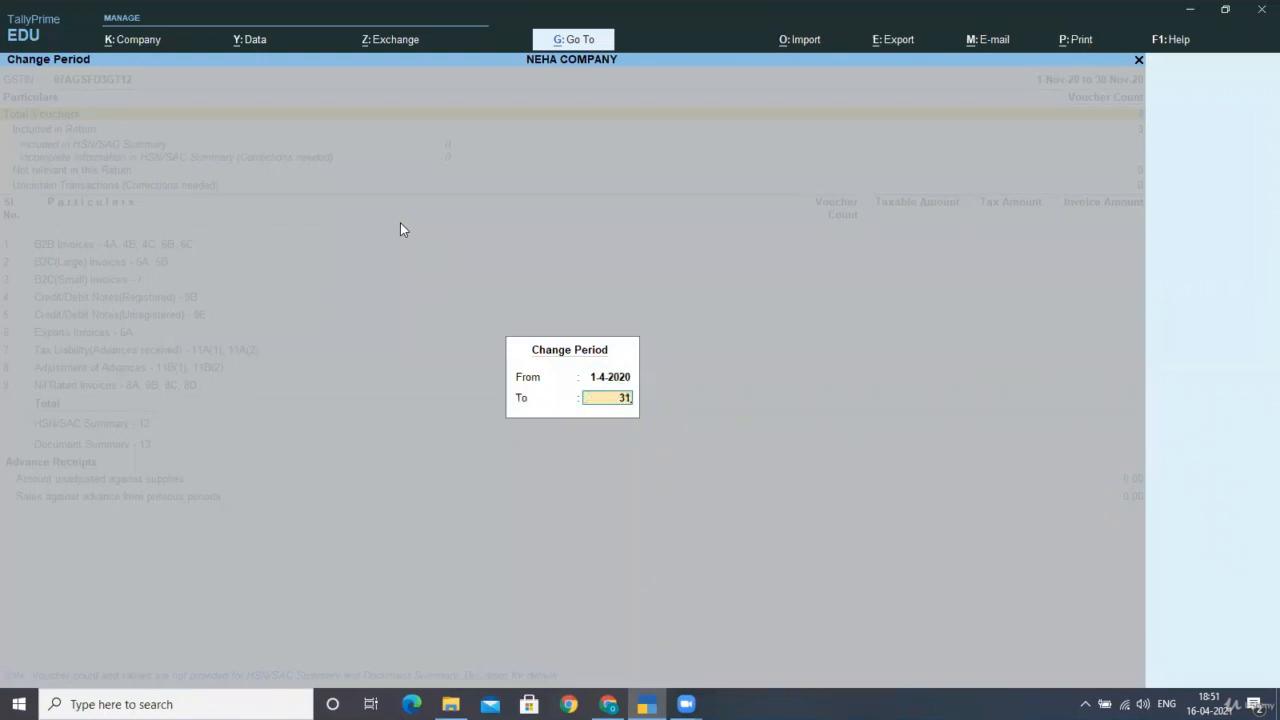
{"action": "type", "text": "-3-2021"}
{"action": "key", "text": "Return"}
{"action": "key", "text": "Down"}
{"action": "key", "text": "Down"}
{"action": "key", "text": "Down"}
{"action": "key", "text": "Down"}
{"action": "key", "text": "Down"}
{"action": "key", "text": "Down"}
{"action": "key", "text": "Down"}
{"action": "key", "text": "Down"}
{"action": "key", "text": "Down"}
{"action": "key", "text": "Down"}
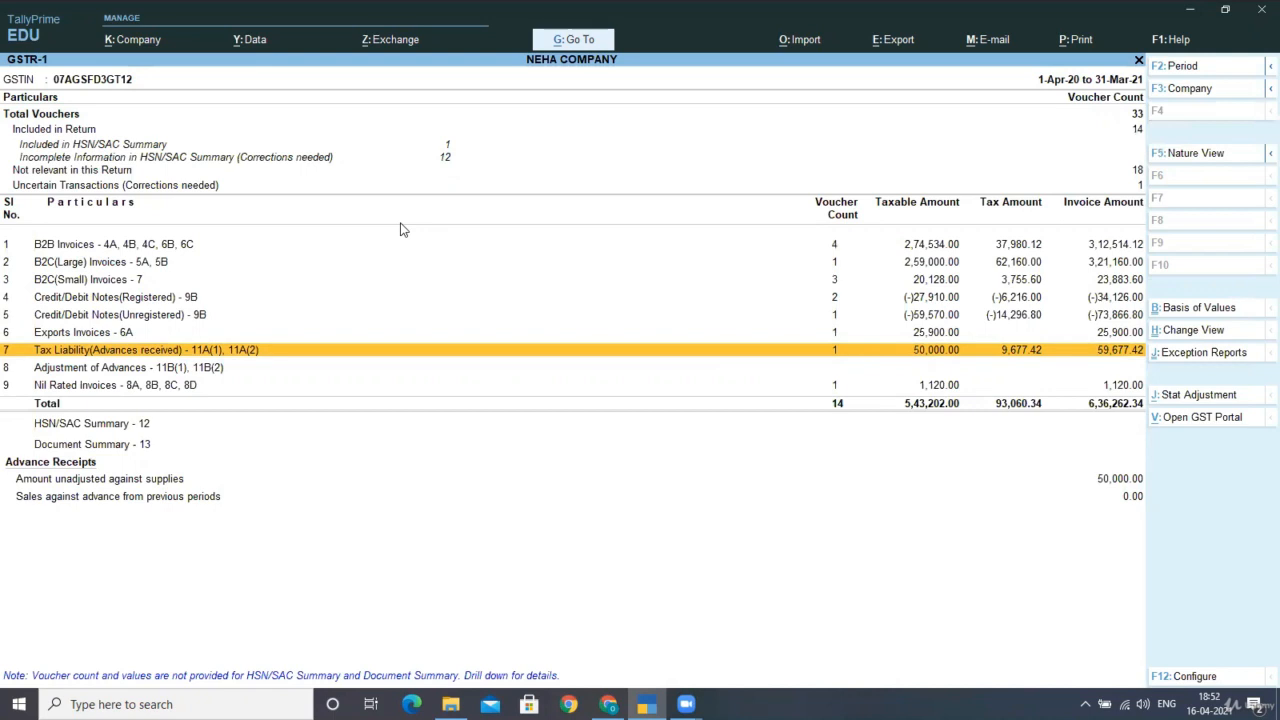
Return to the Gateway and start a new voucher, Journal No. 2.
{"action": "key", "text": "Escape"}
{"action": "key", "text": "Escape"}
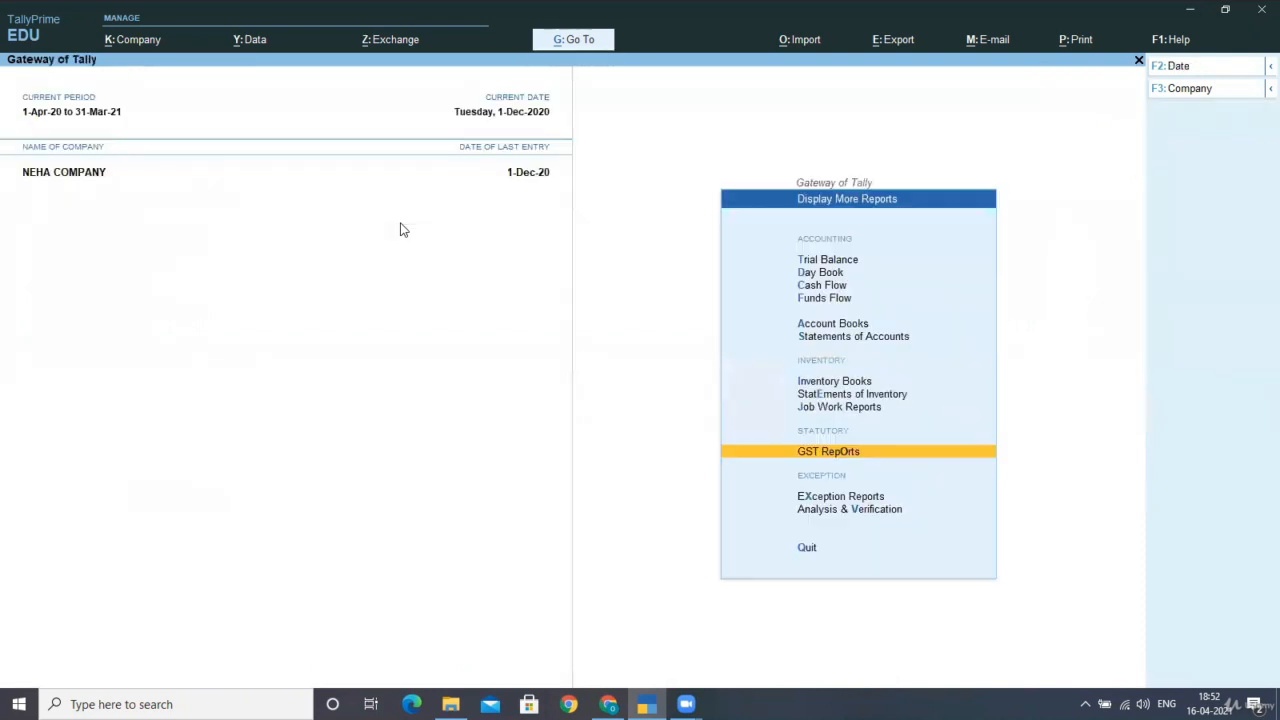
{"action": "key", "text": "Escape"}
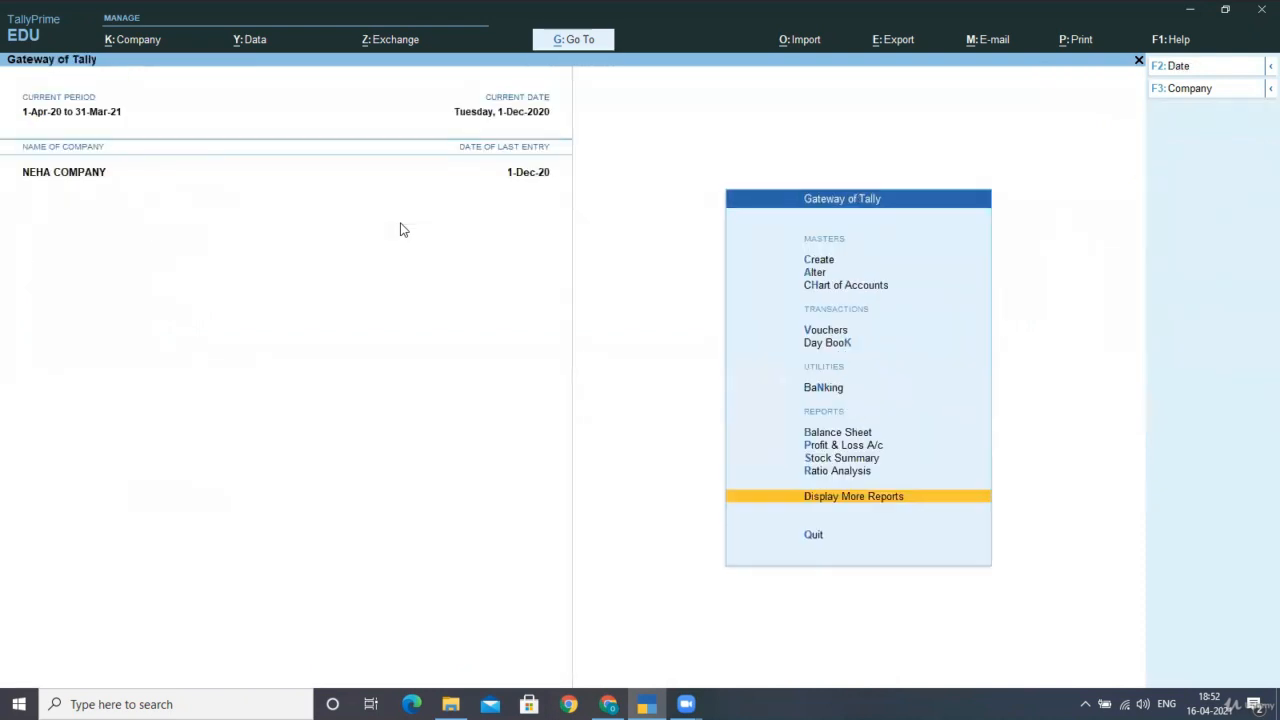
{"action": "key", "text": "Up"}
{"action": "key", "text": "Up"}
{"action": "key", "text": "Up"}
{"action": "key", "text": "Up"}
{"action": "key", "text": "Up"}
{"action": "key", "text": "Up"}
{"action": "key", "text": "Up"}
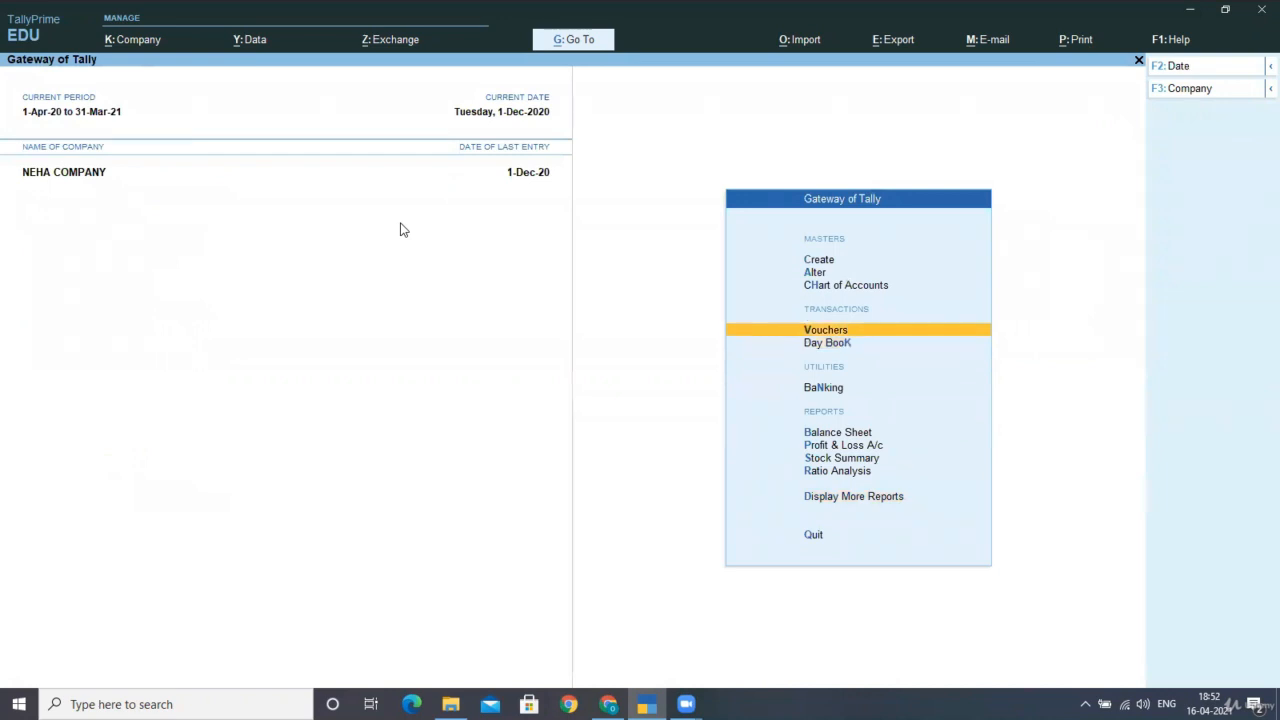
{"action": "key", "text": "Return"}
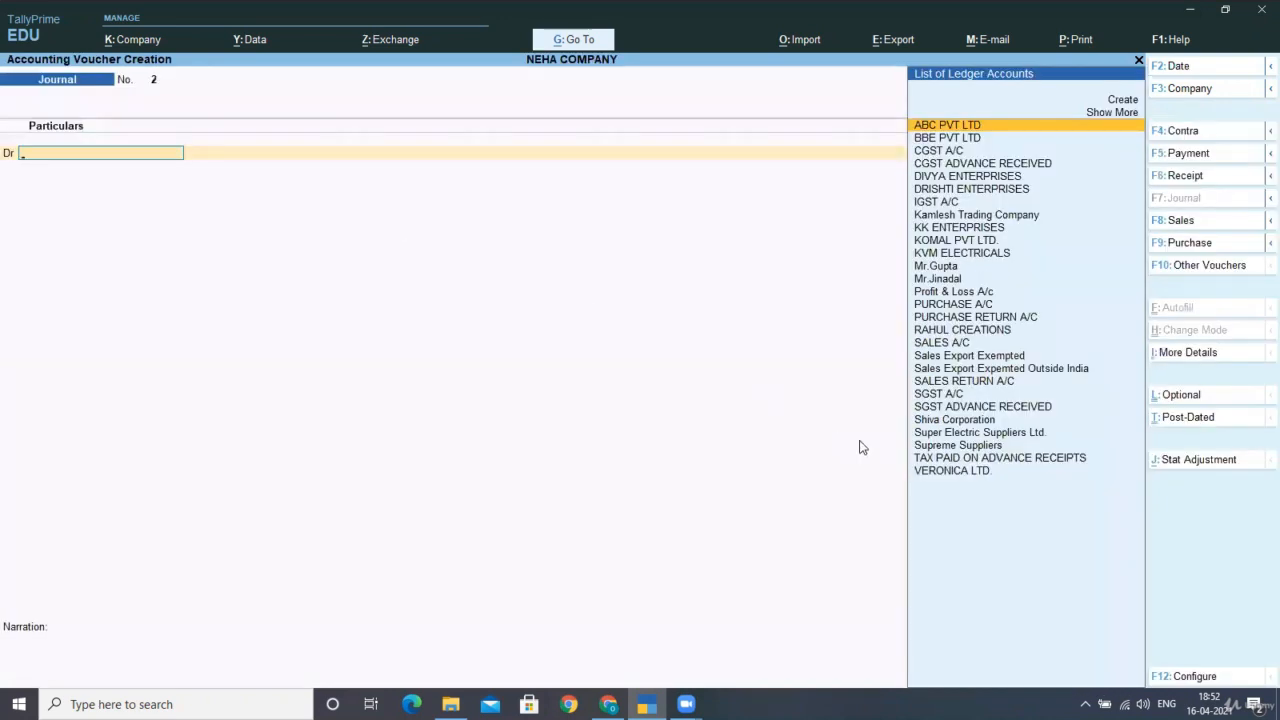
Cancel the GST stat adjustment on the journal and switch it to a Payment voucher.
{"action": "key", "text": "alt+j"}
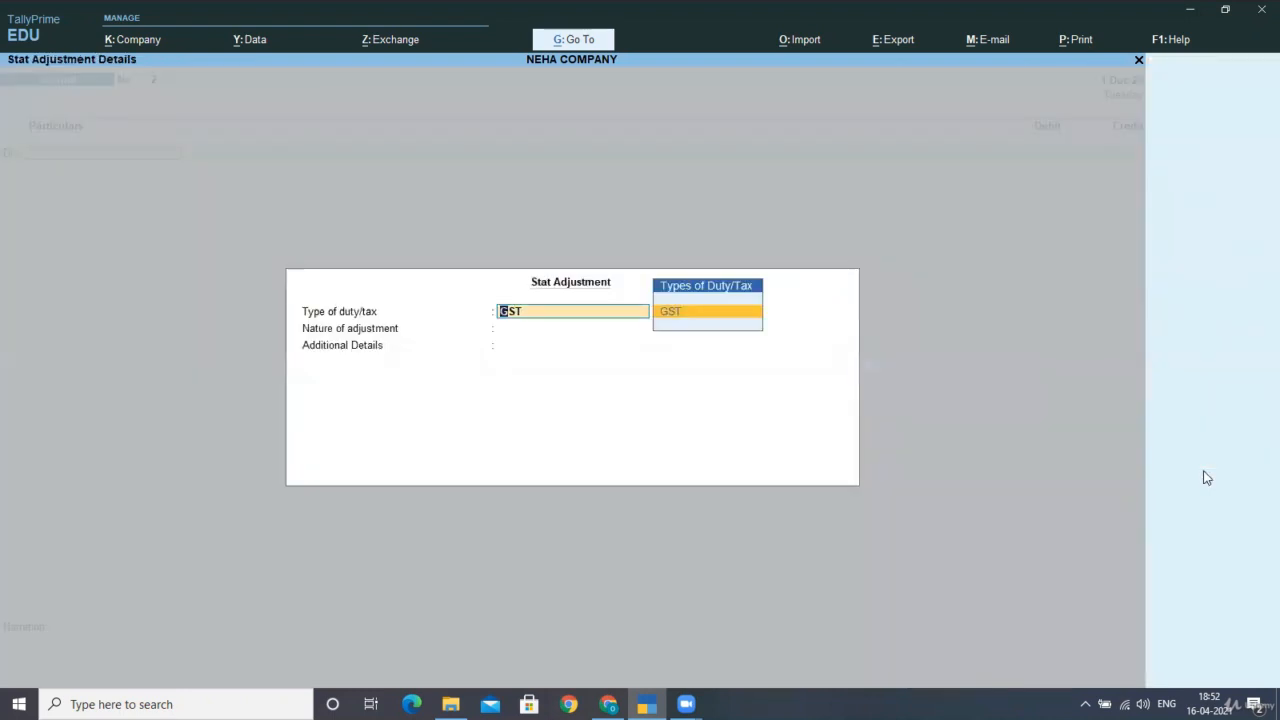
{"action": "key", "text": "Return"}
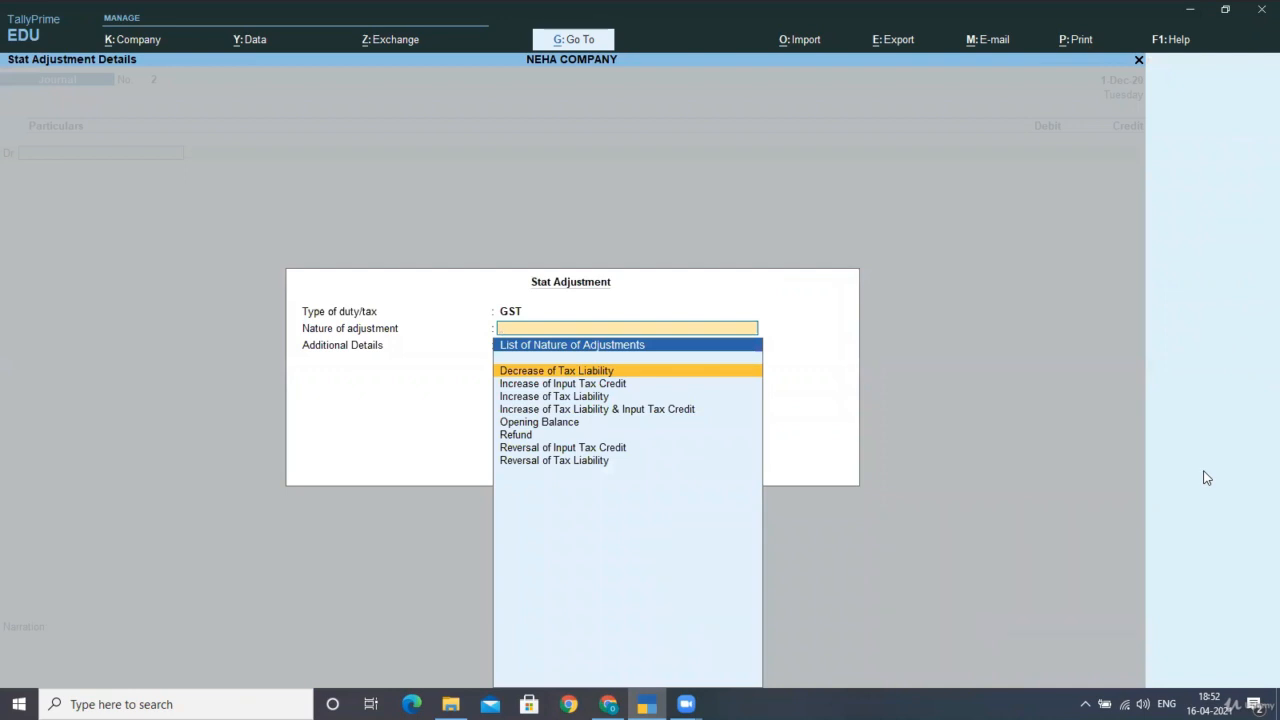
{"action": "key", "text": "Escape"}
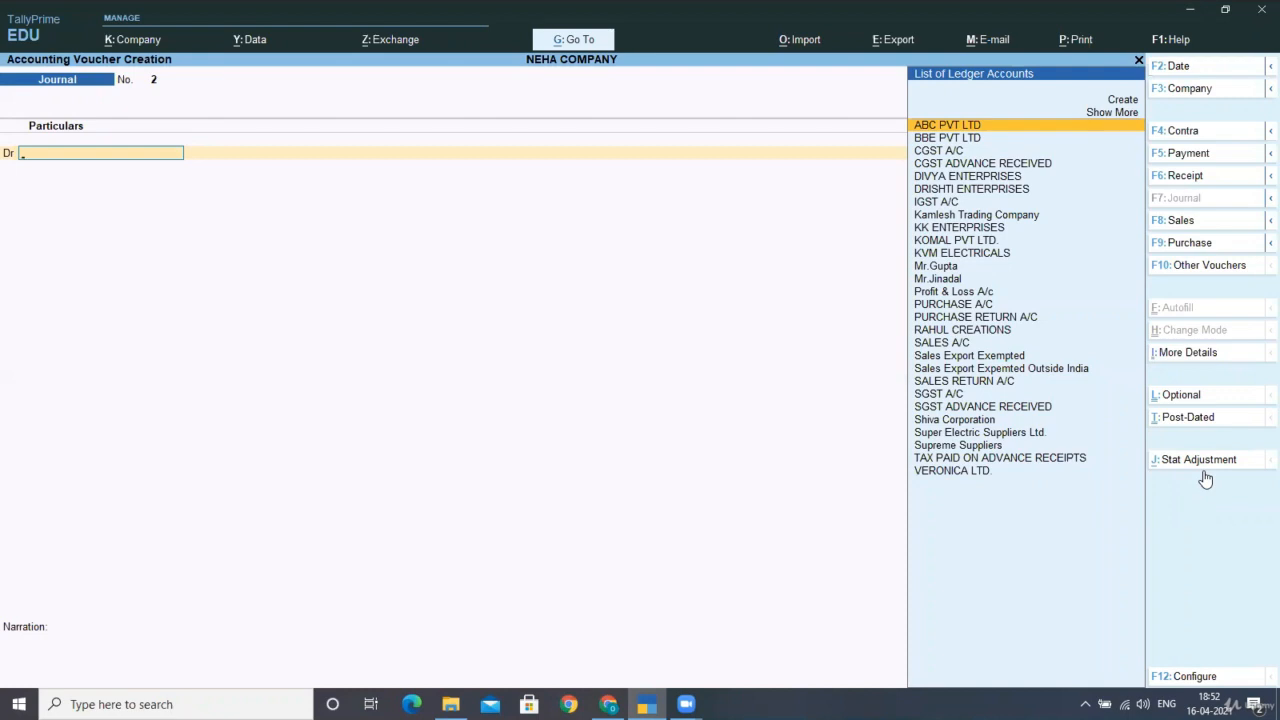
{"action": "left_click", "coordinate": [1185, 153]}
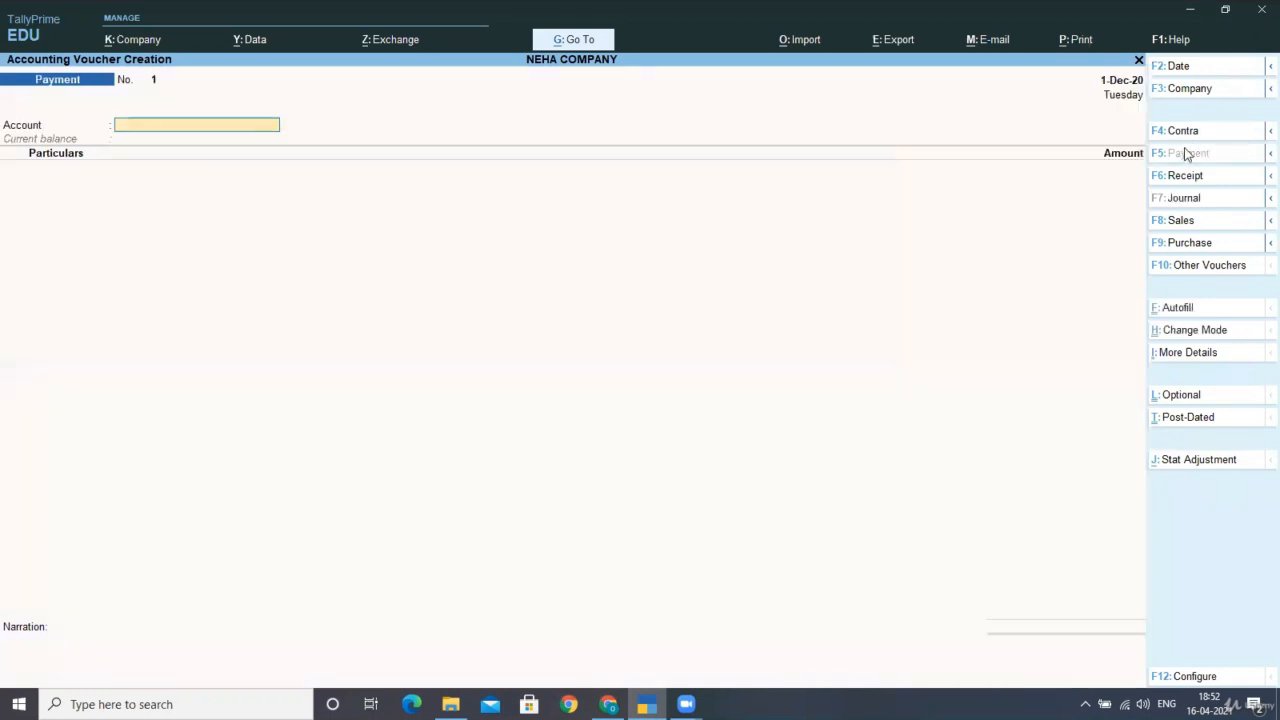
Set the payment's Stat Adjustment nature to Advance payment under reverse charge.
{"action": "left_click", "coordinate": [1192, 465]}
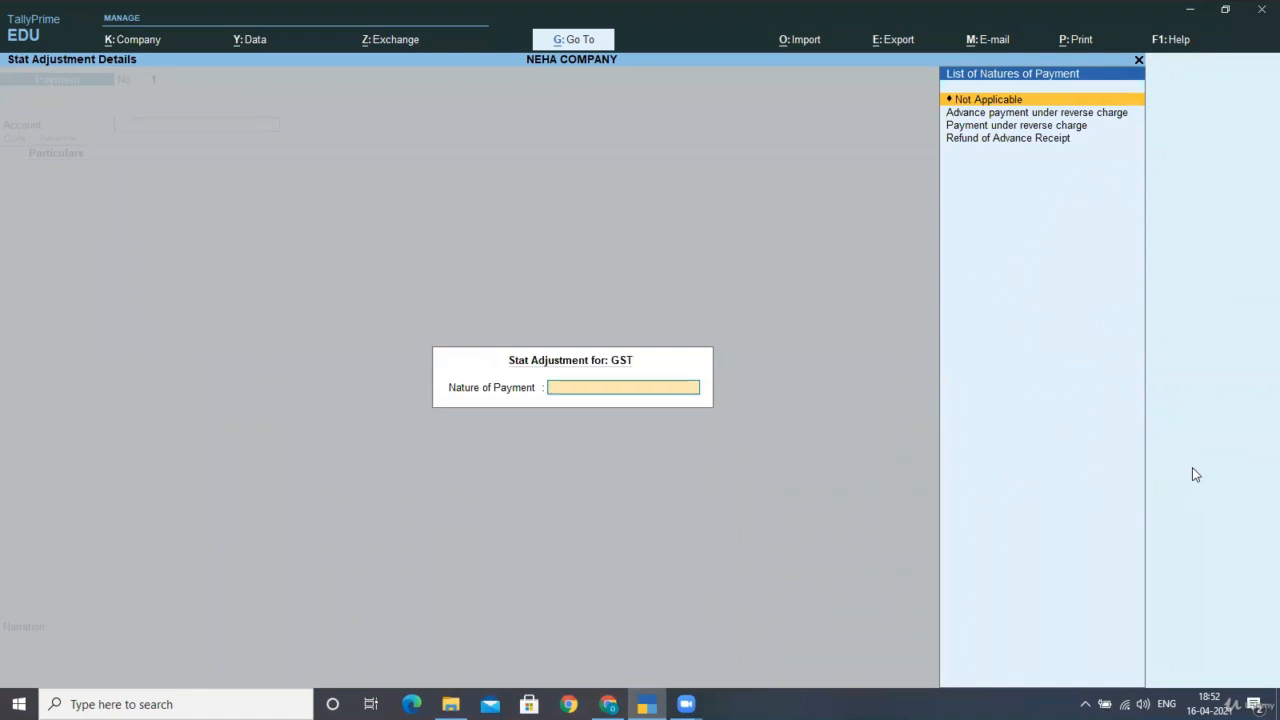
{"action": "key", "text": "Down"}
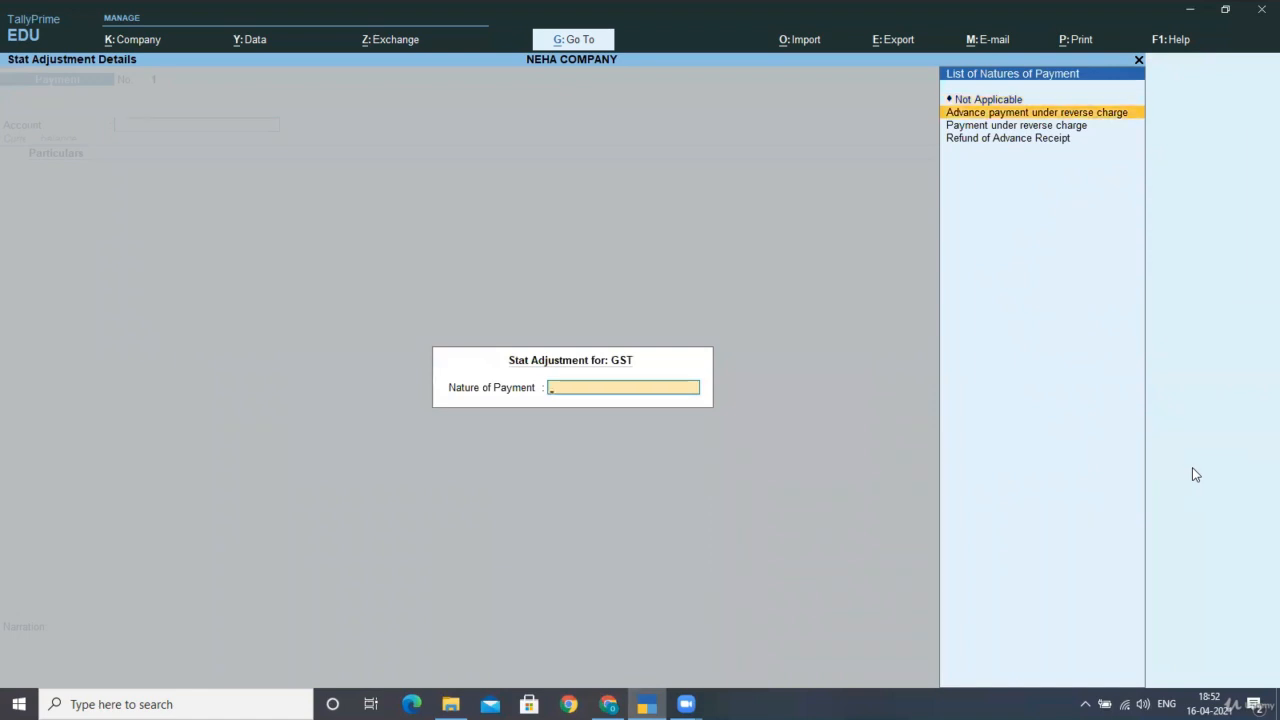
{"action": "key", "text": "Down"}
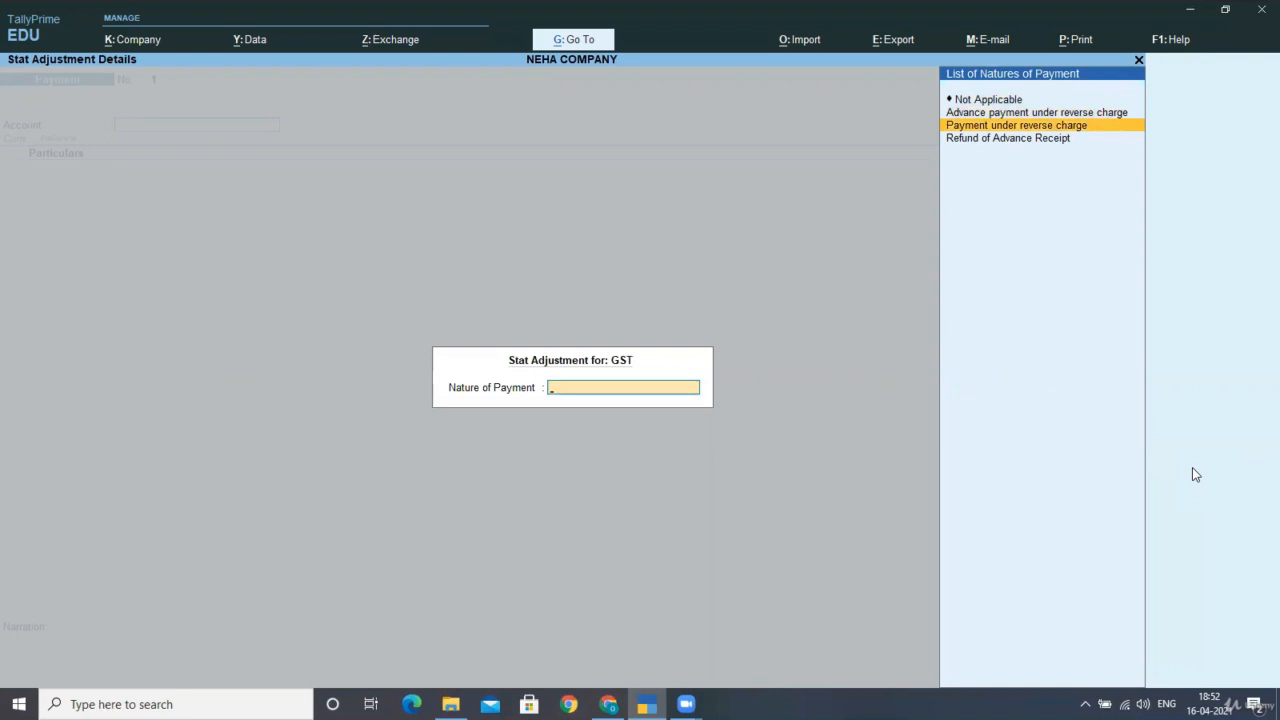
{"action": "key", "text": "Down"}
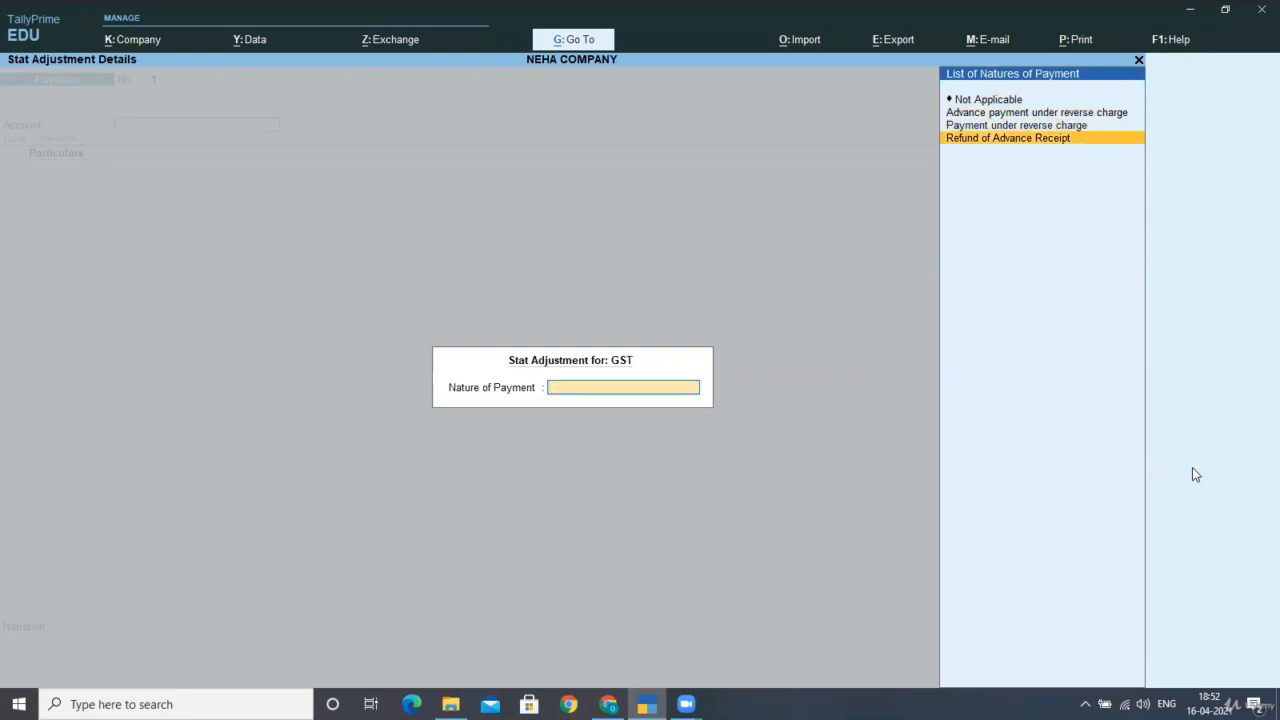
{"action": "key", "text": "Up"}
{"action": "key", "text": "Up"}
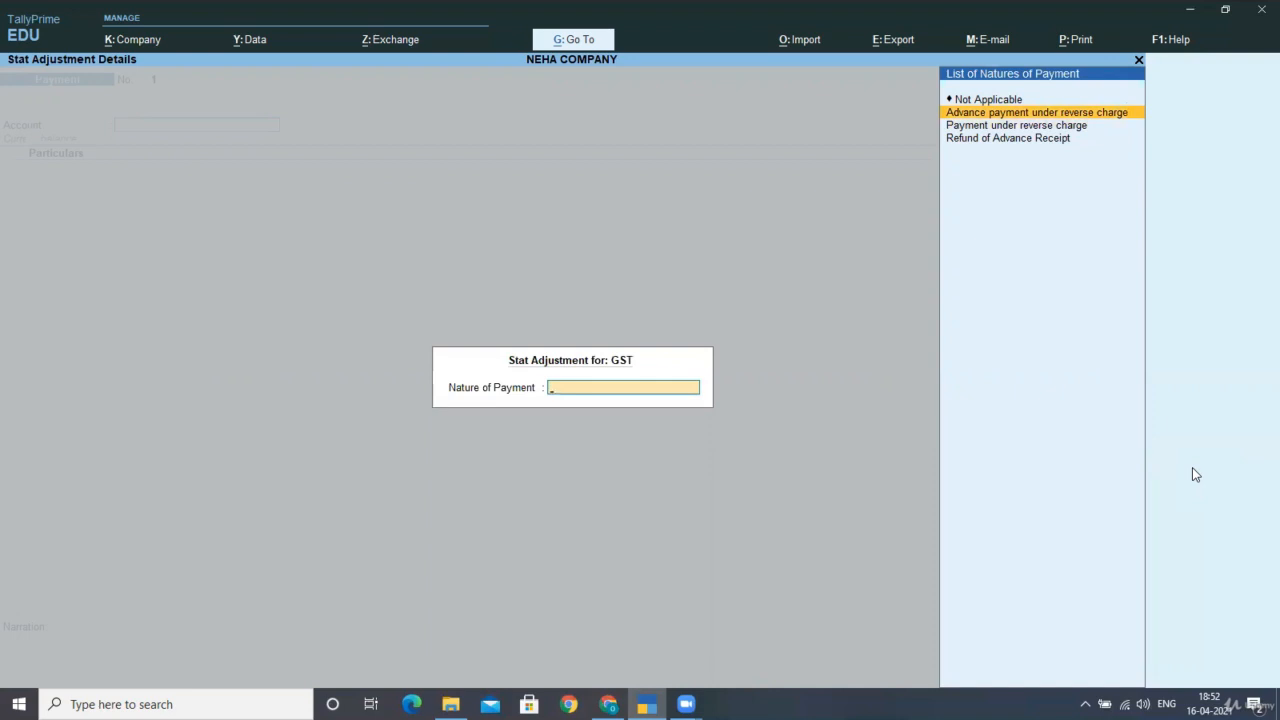
{"action": "key", "text": "Return"}
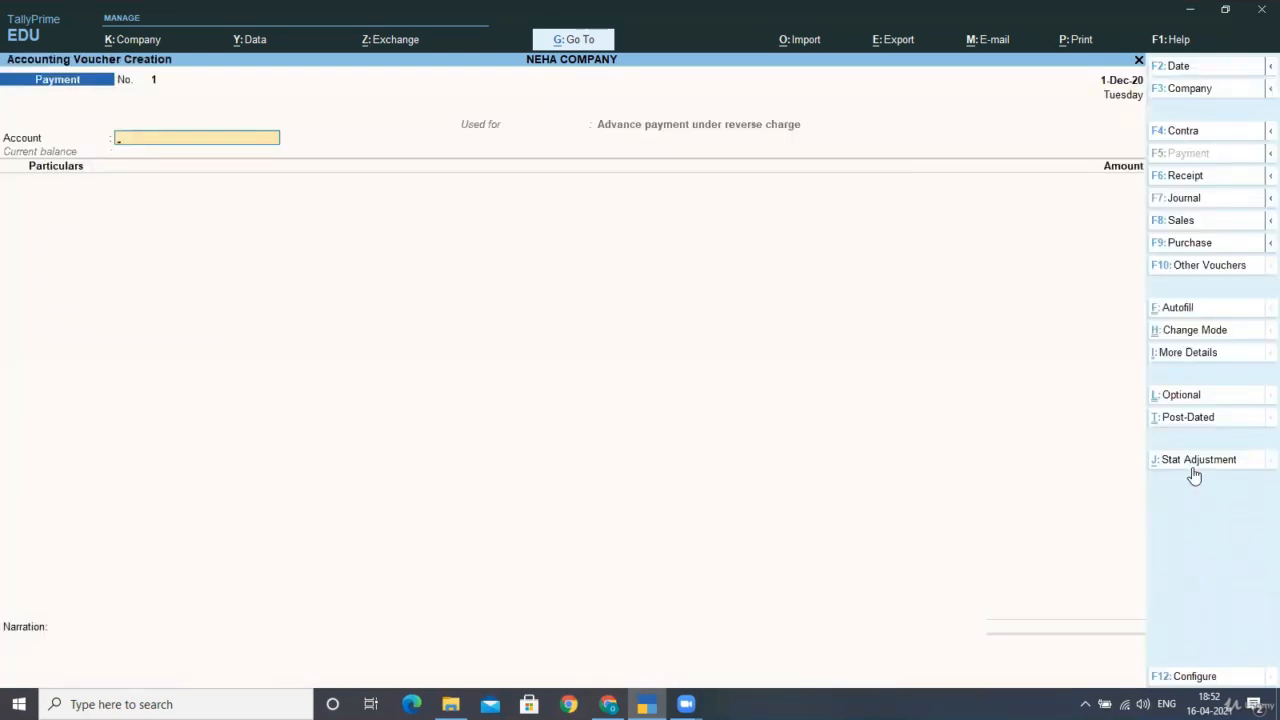
Create a ledger named HDFC BANK A/C under Bank Accounts.
{"action": "key", "text": "alt+c"}
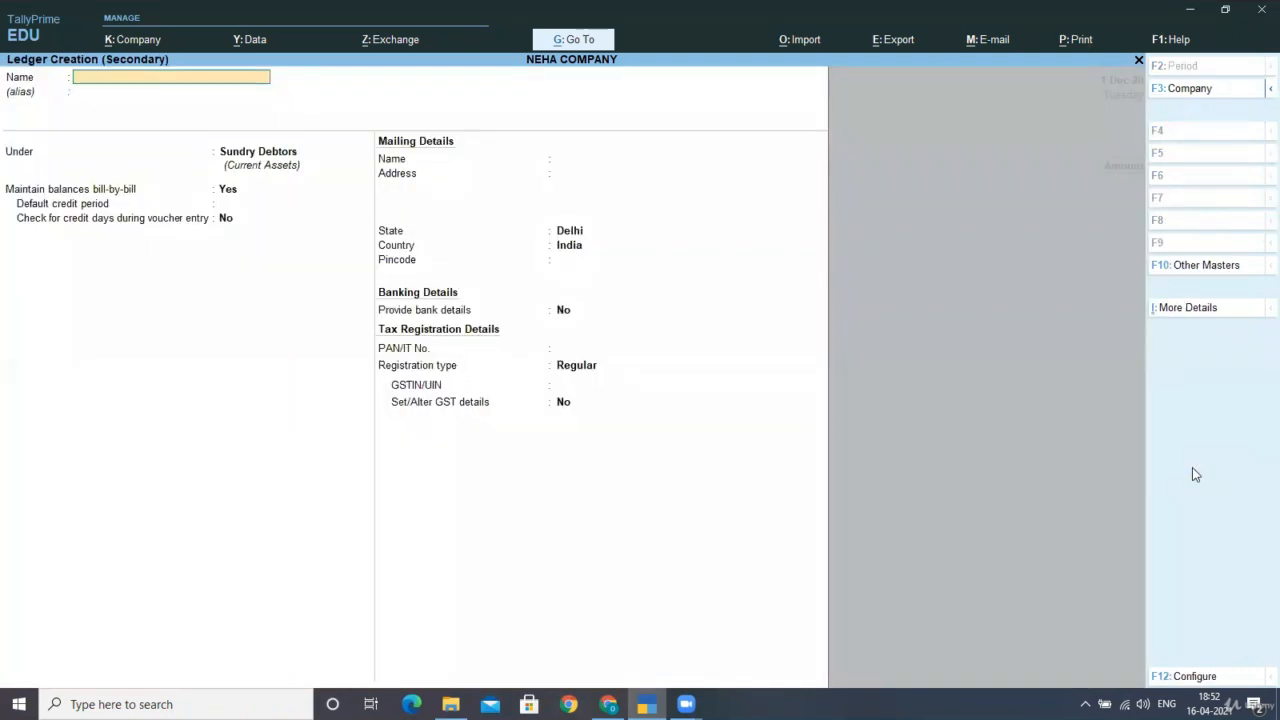
{"action": "type", "text": "HDFC BANK A/C"}
{"action": "key", "text": "Return"}
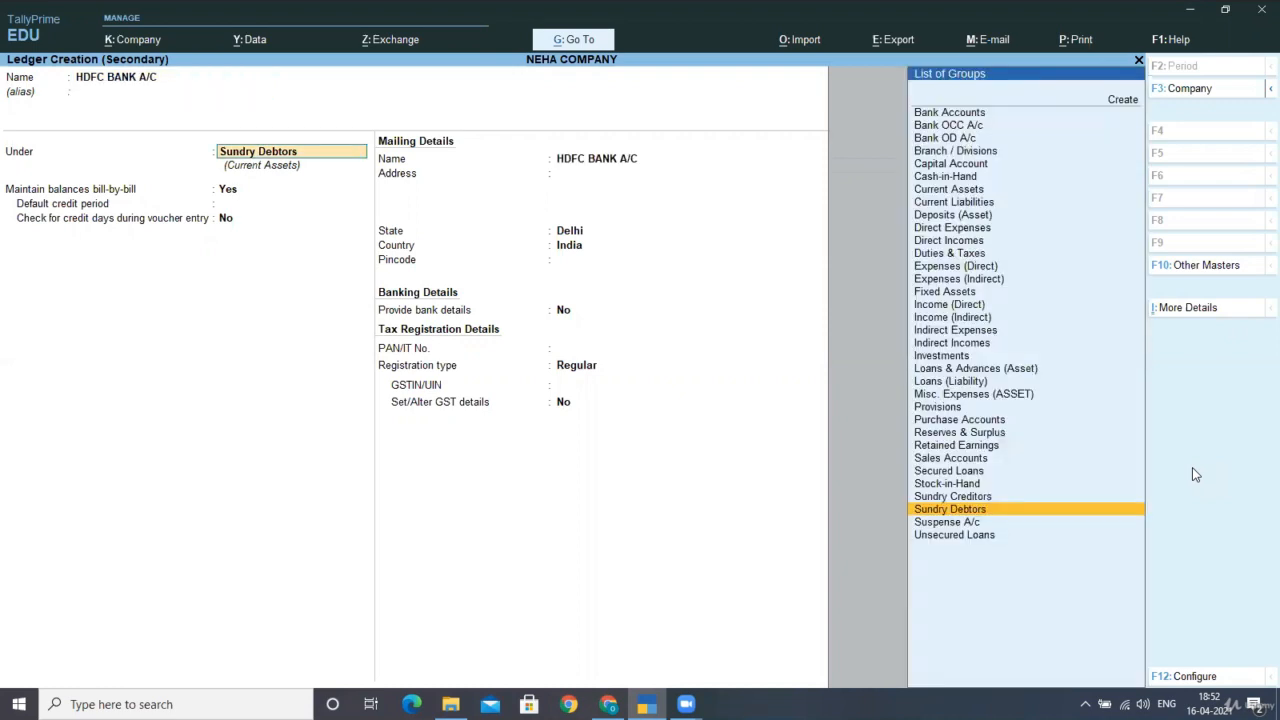
{"action": "type", "text": "BANK"}
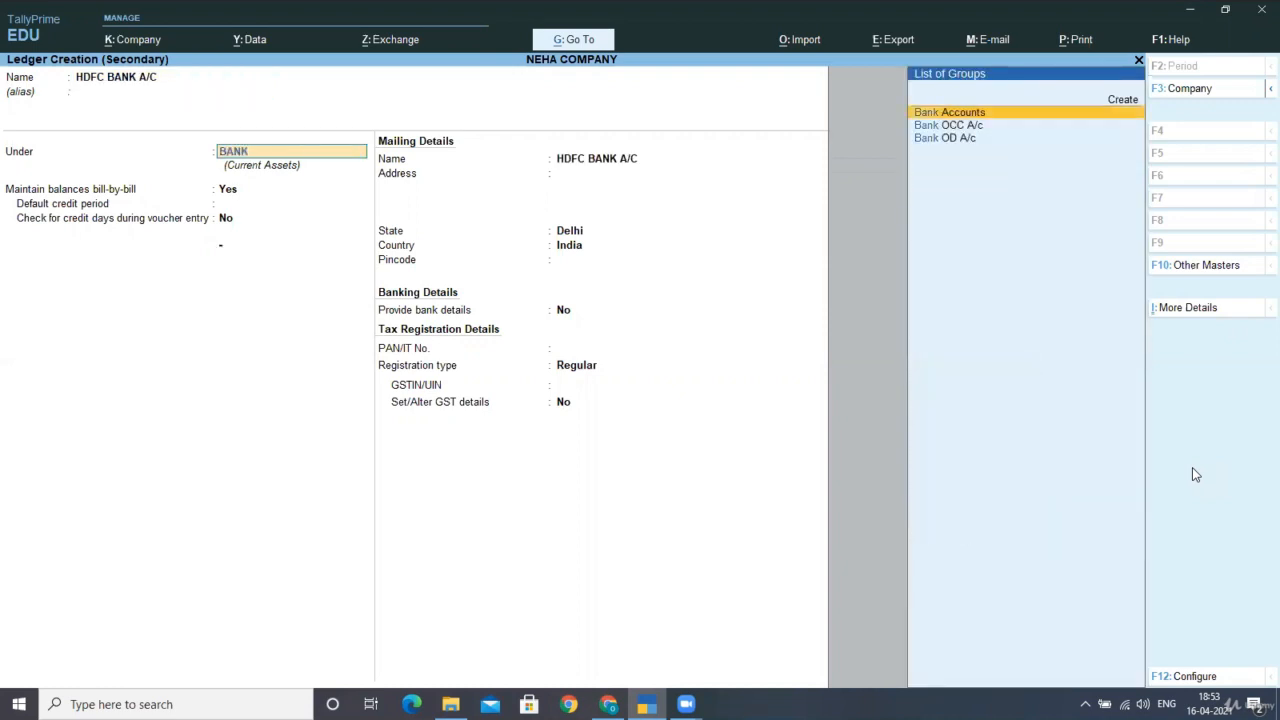
{"action": "key", "text": "Return"}
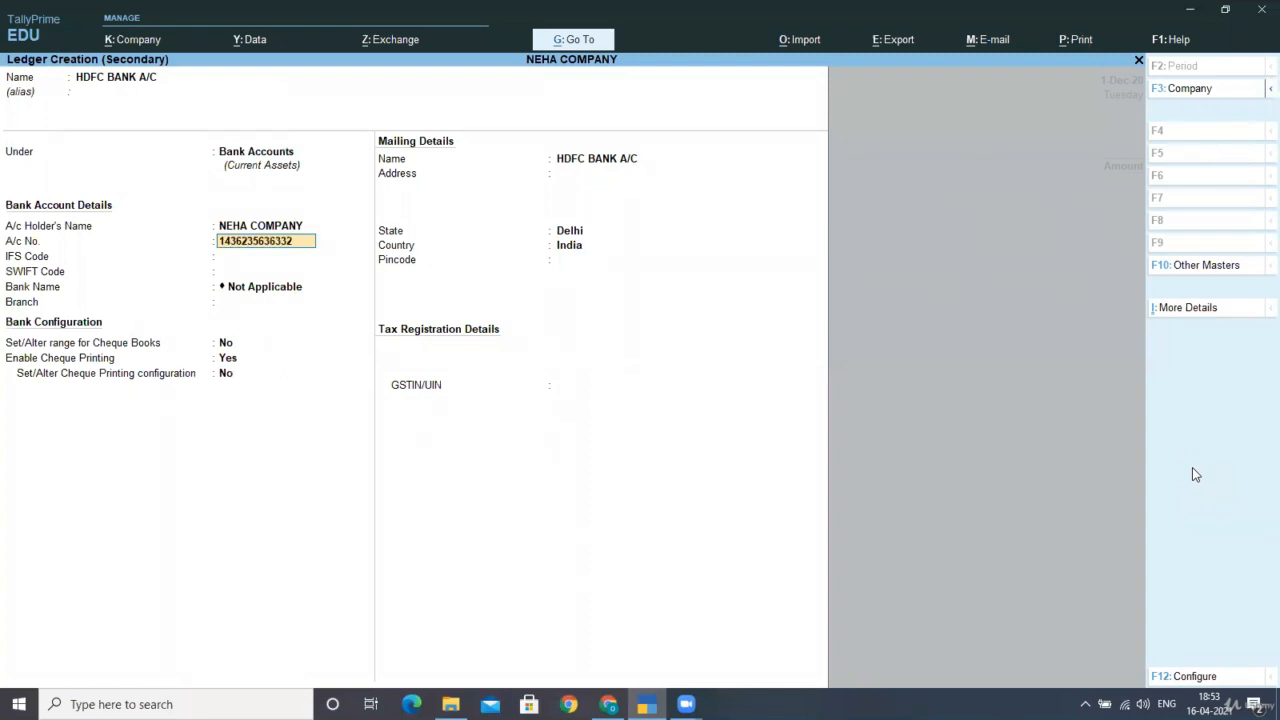
Enter the bank account number, IFS 245321, SWIFT 3256721 and branch KRISHNA NAGAR.
{"action": "key", "text": "Return"}
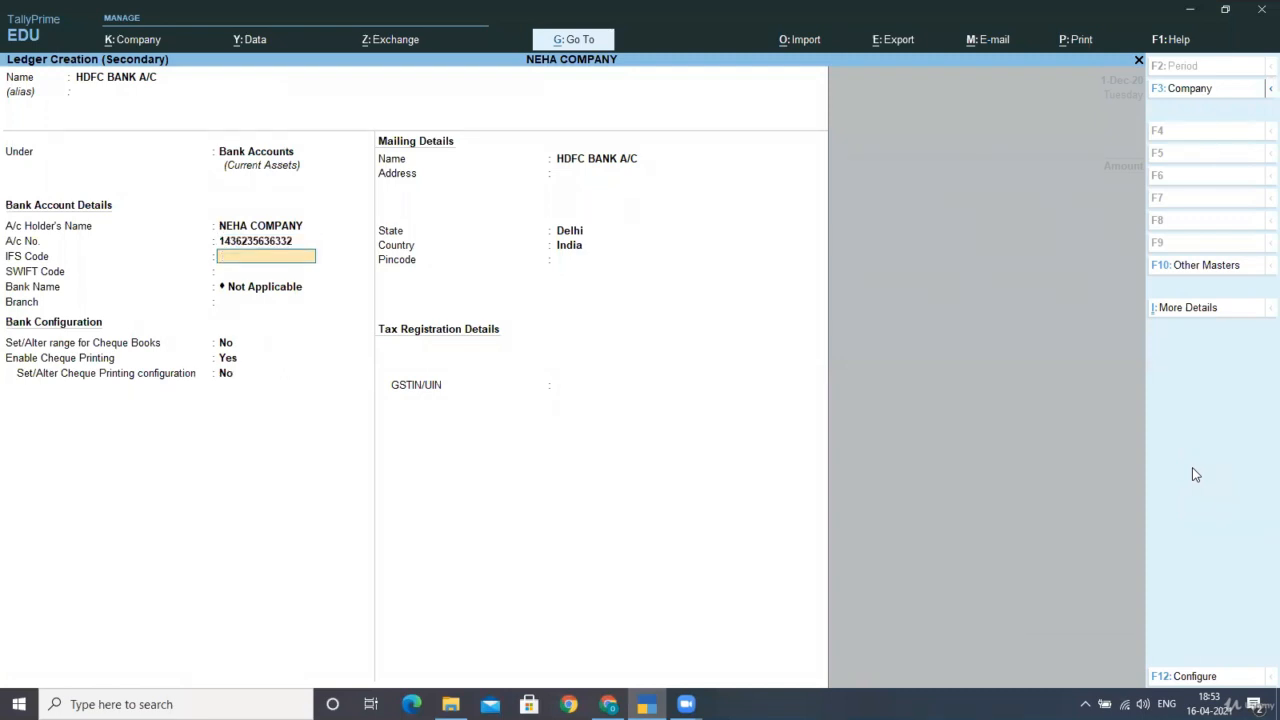
{"action": "type", "text": "245321"}
{"action": "key", "text": "Return"}
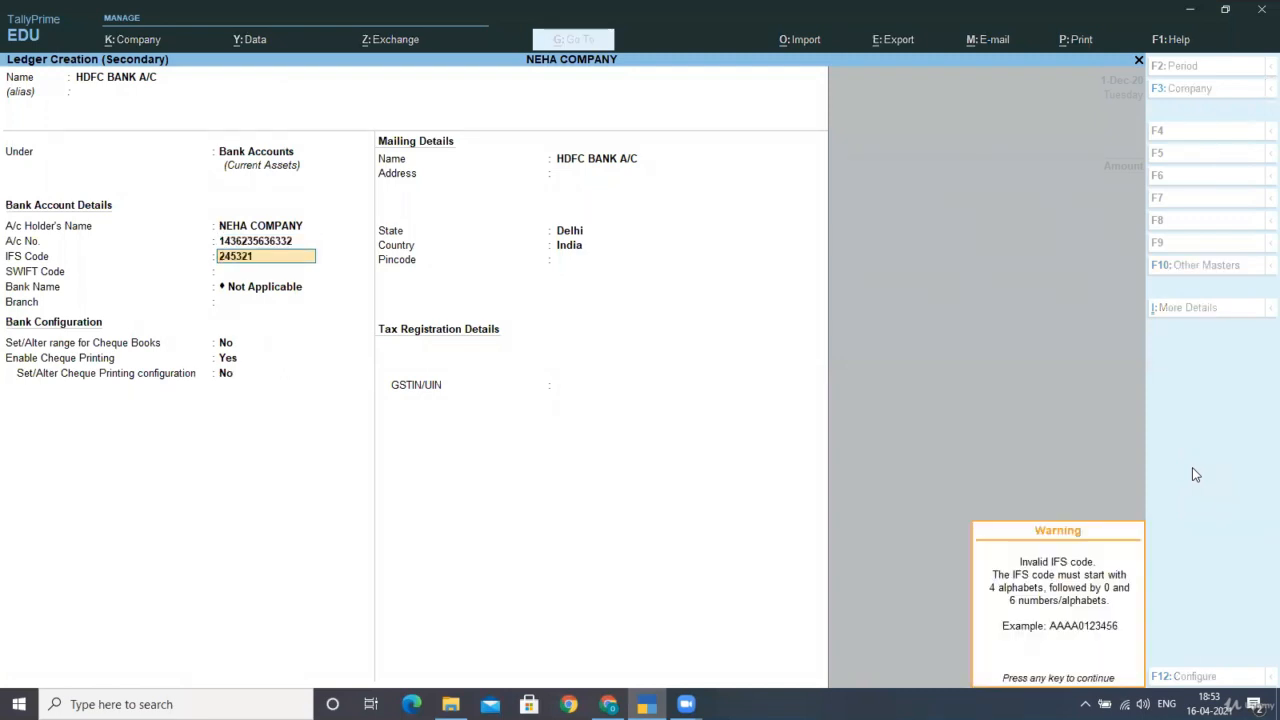
{"action": "key", "text": "Return"}
{"action": "type", "text": "3256721"}
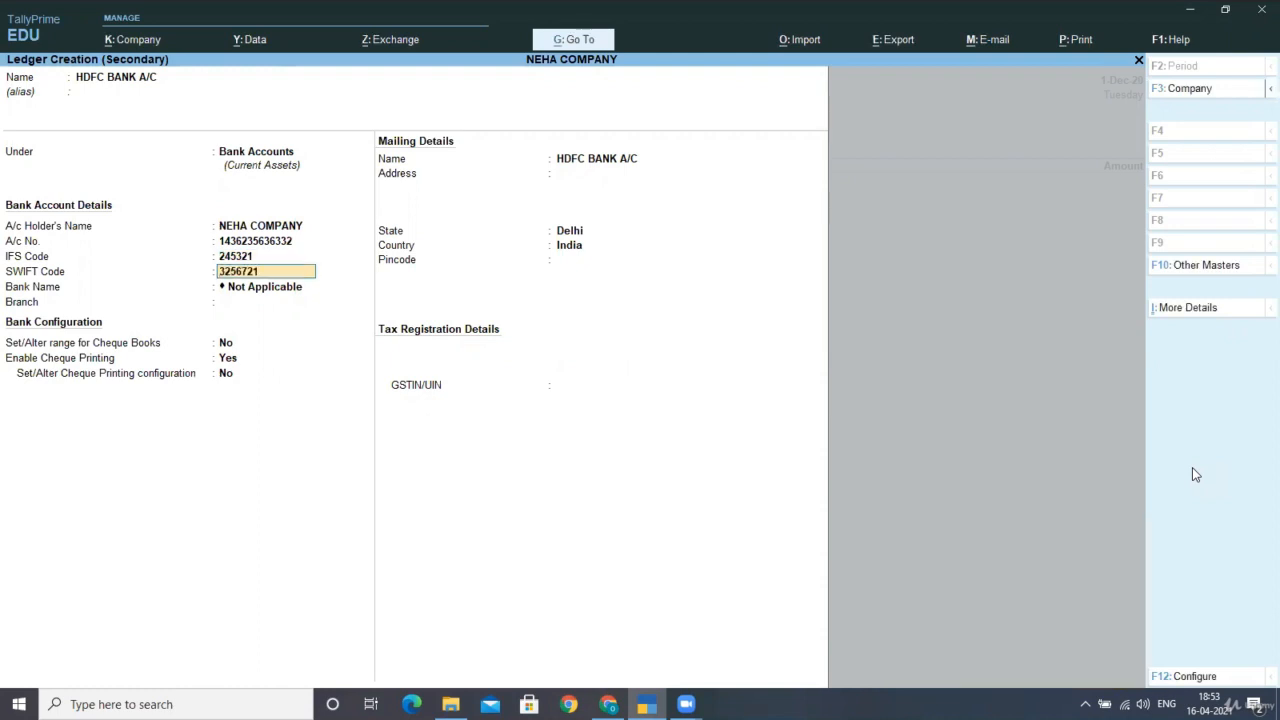
{"action": "key", "text": "Return"}
{"action": "key", "text": "Return"}
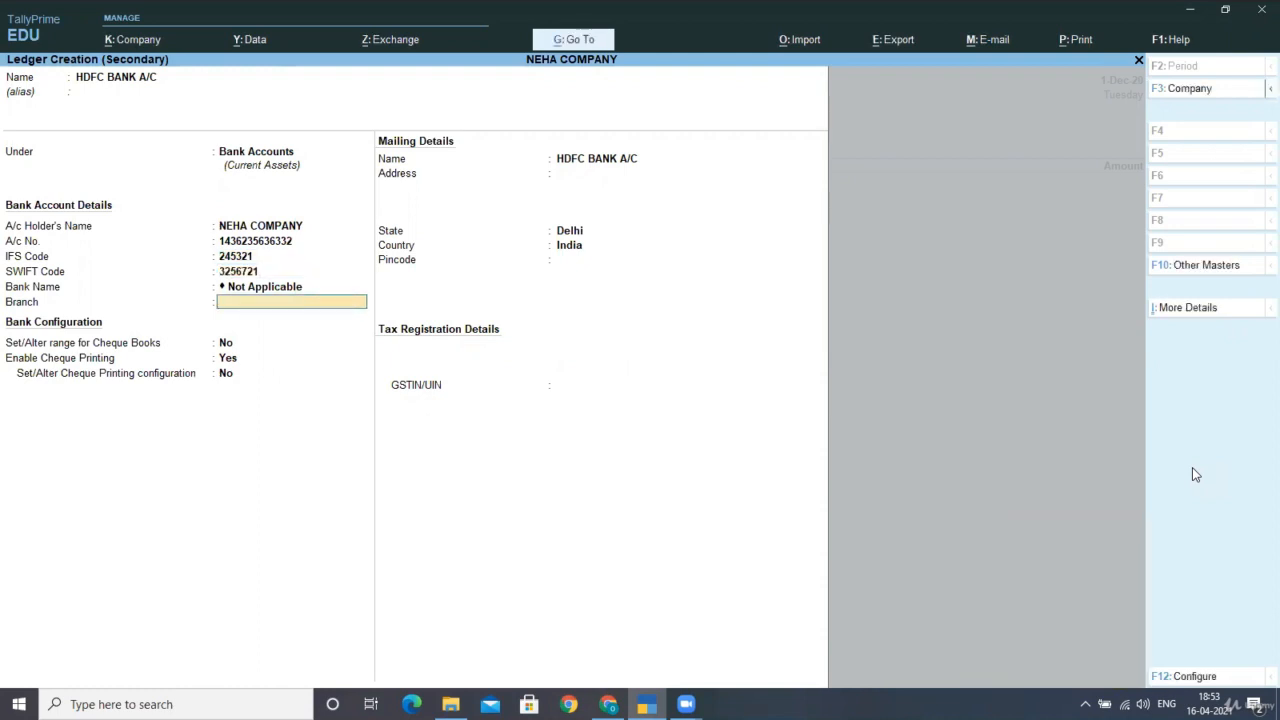
{"action": "type", "text": "KRISHNA NAGAR"}
{"action": "key", "text": "Return"}
{"action": "key", "text": "Return"}
{"action": "key", "text": "Return"}
{"action": "key", "text": "Return"}
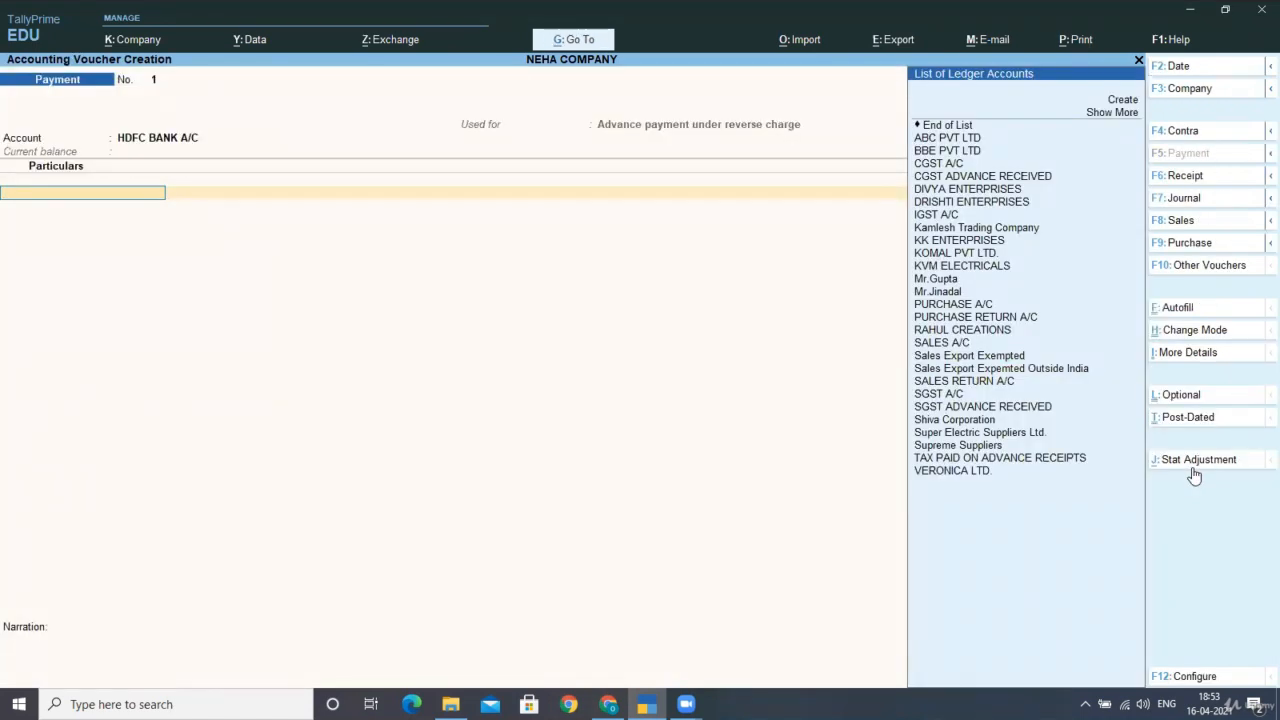
Pay CGST ADVANCE RECEIVED and SGST ADVANCE RECEIVED 4,838.71 each.
{"action": "key", "text": "Down"}
{"action": "key", "text": "Down"}
{"action": "key", "text": "Down"}
{"action": "key", "text": "Down"}
{"action": "key", "text": "Down"}
{"action": "key", "text": "Down"}
{"action": "key", "text": "Down"}
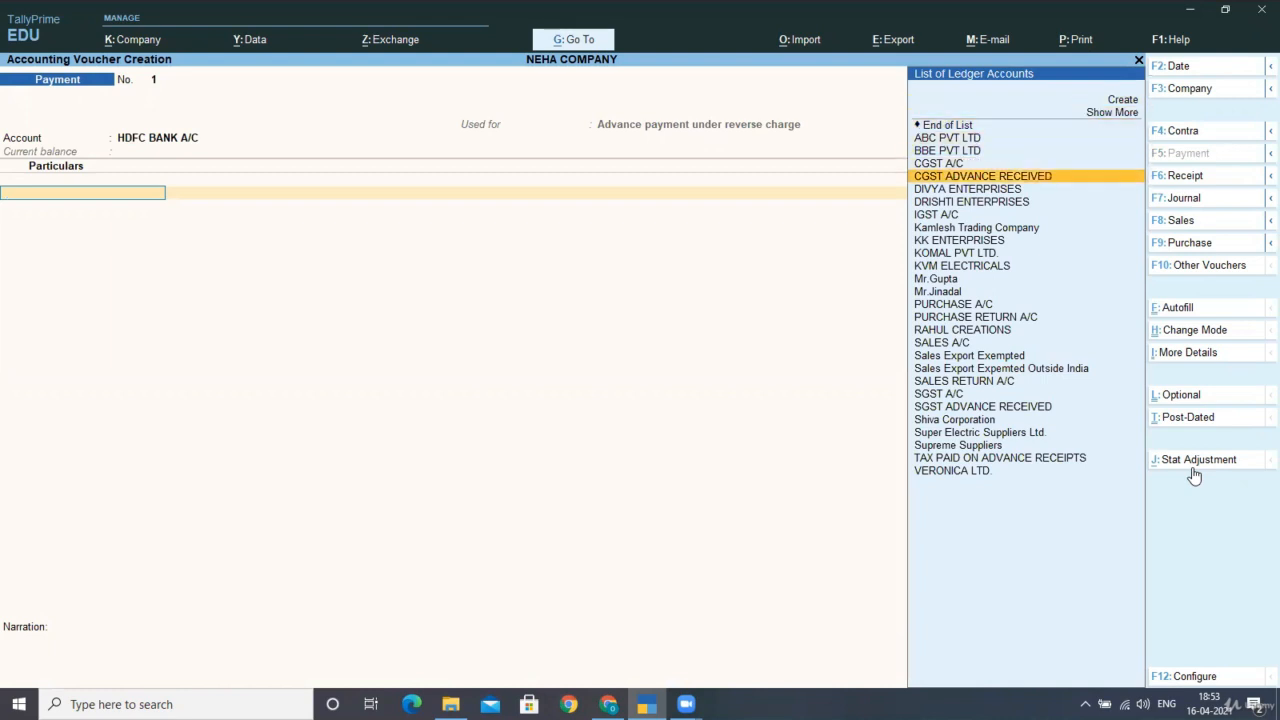
{"action": "key", "text": "Return"}
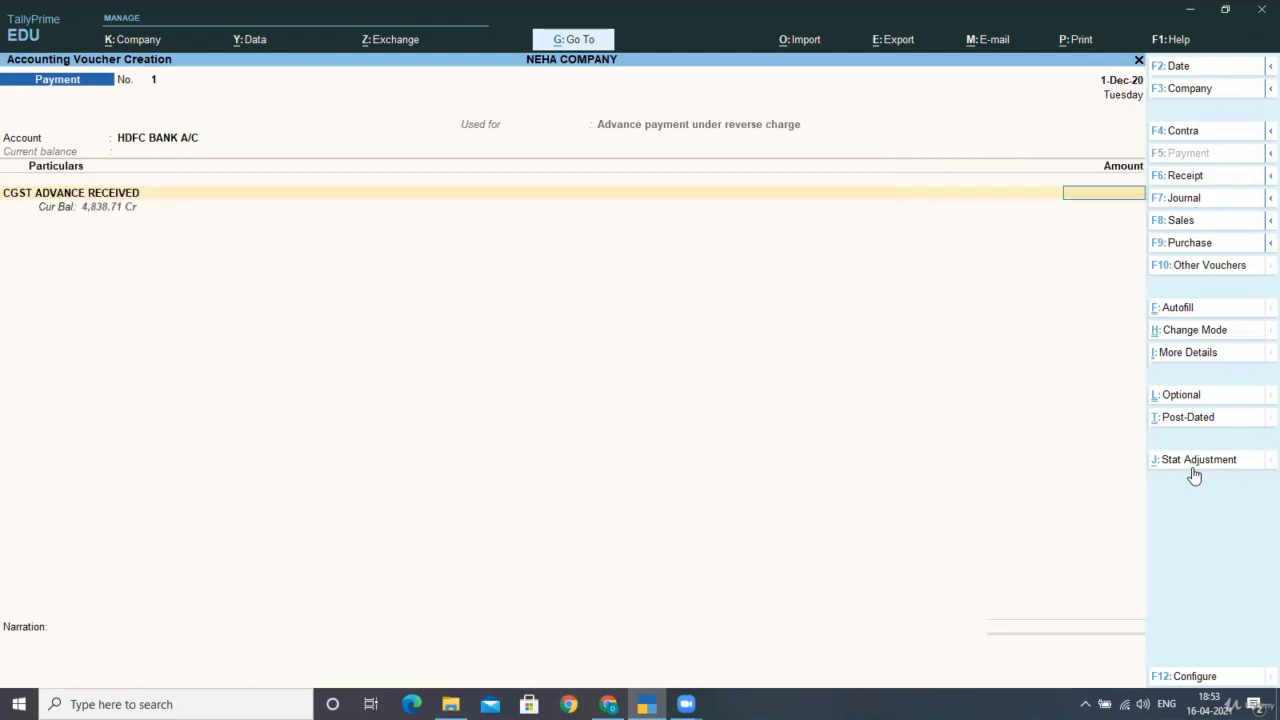
{"action": "type", "text": "4838.71"}
{"action": "key", "text": "Return"}
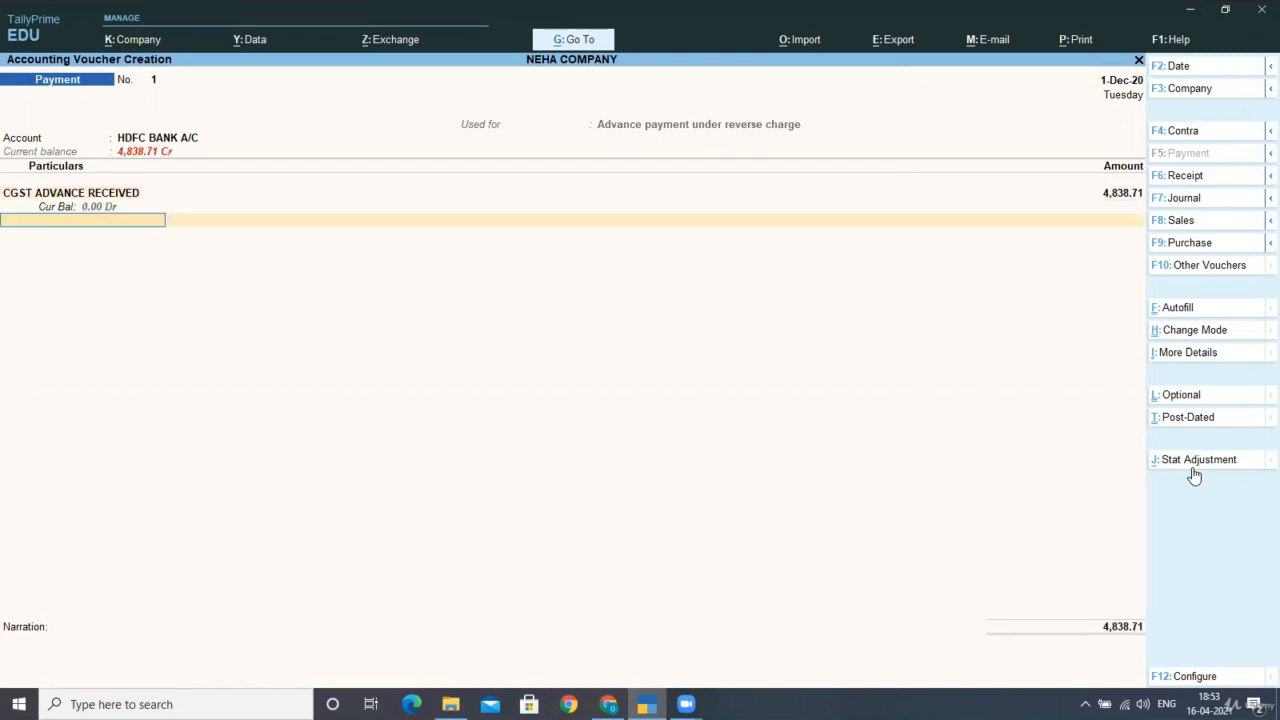
{"action": "type", "text": "S"}
{"action": "key", "text": "Down"}
{"action": "key", "text": "Down"}
{"action": "key", "text": "Down"}
{"action": "key", "text": "Down"}
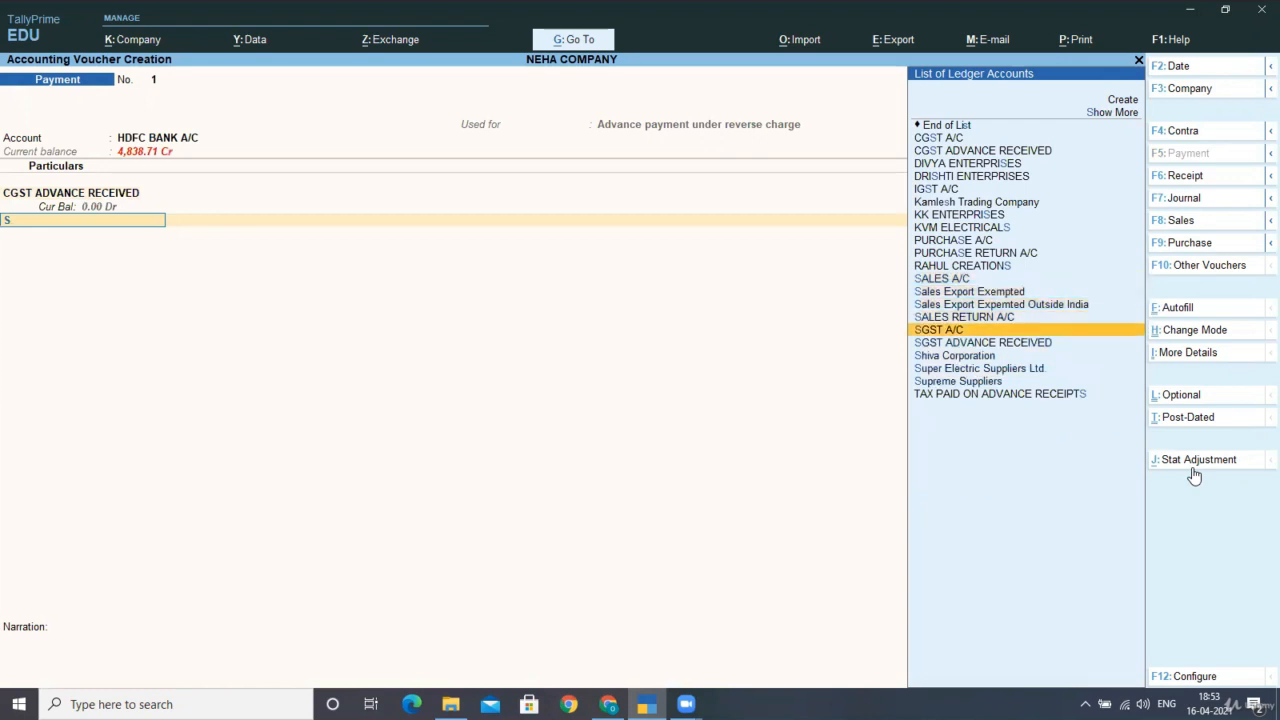
{"action": "key", "text": "Down"}
{"action": "key", "text": "Return"}
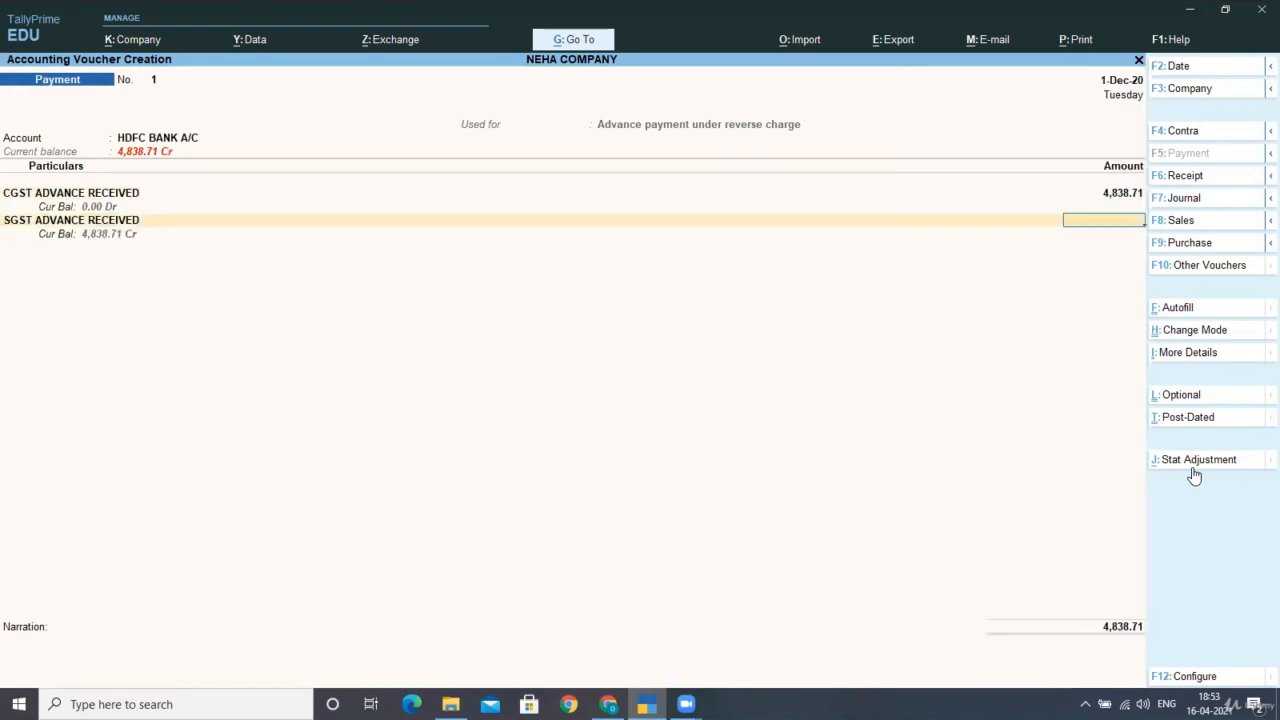
{"action": "type", "text": "4838.71"}
{"action": "key", "text": "Return"}
{"action": "key", "text": "Return"}
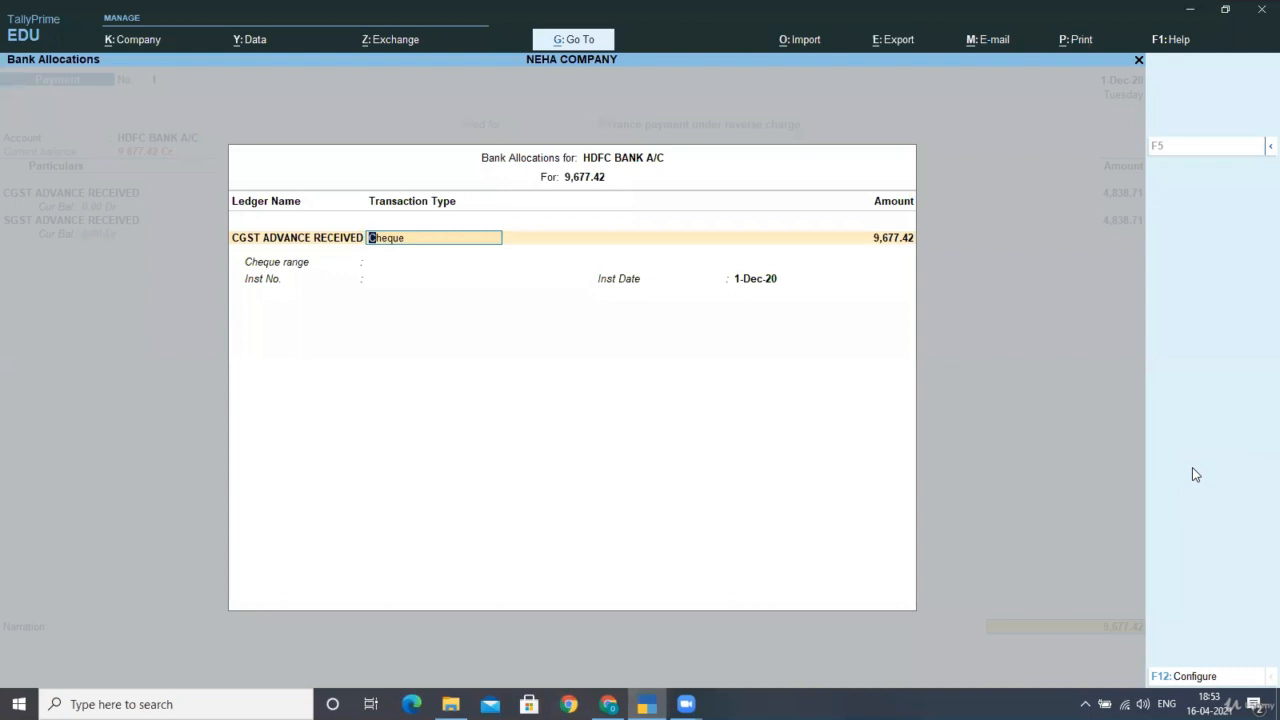
Record the 9,677.42 bank allocation as a Cheque with Inst No. 3572442 and save.
{"action": "key", "text": "Return"}
{"action": "key", "text": "Return"}
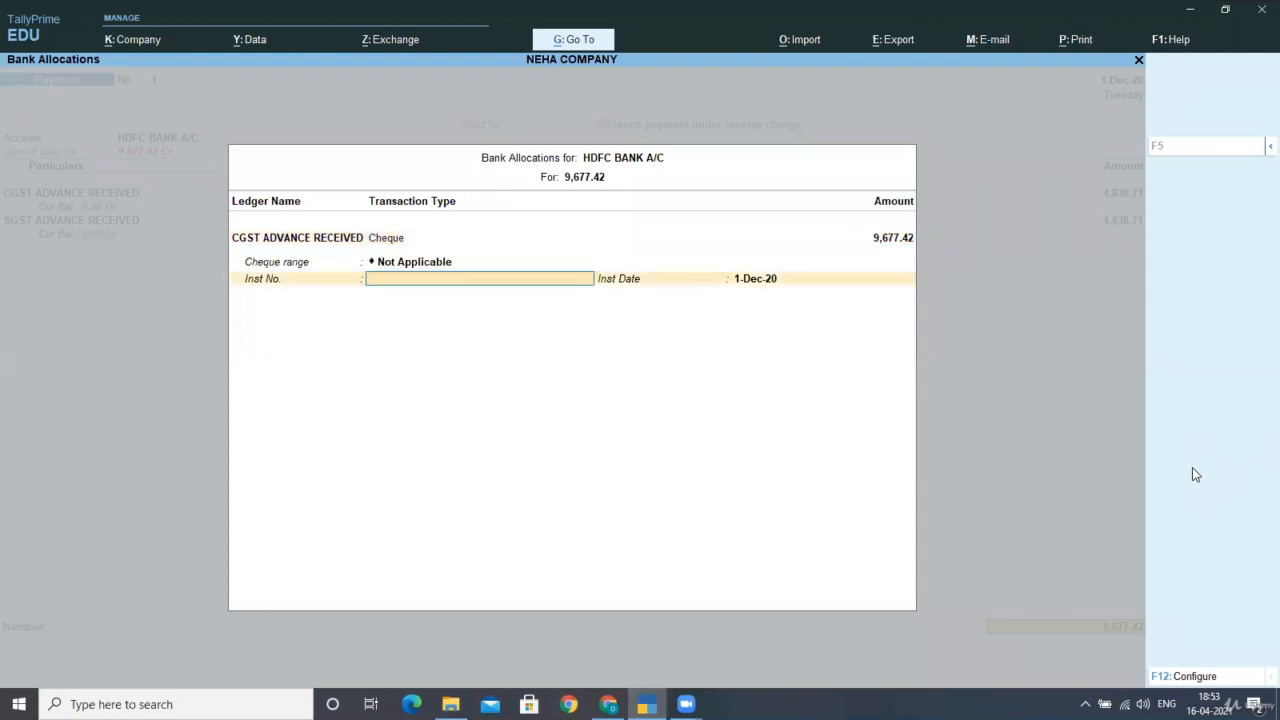
{"action": "type", "text": "3572442"}
{"action": "key", "text": "Return"}
{"action": "key", "text": "Return"}
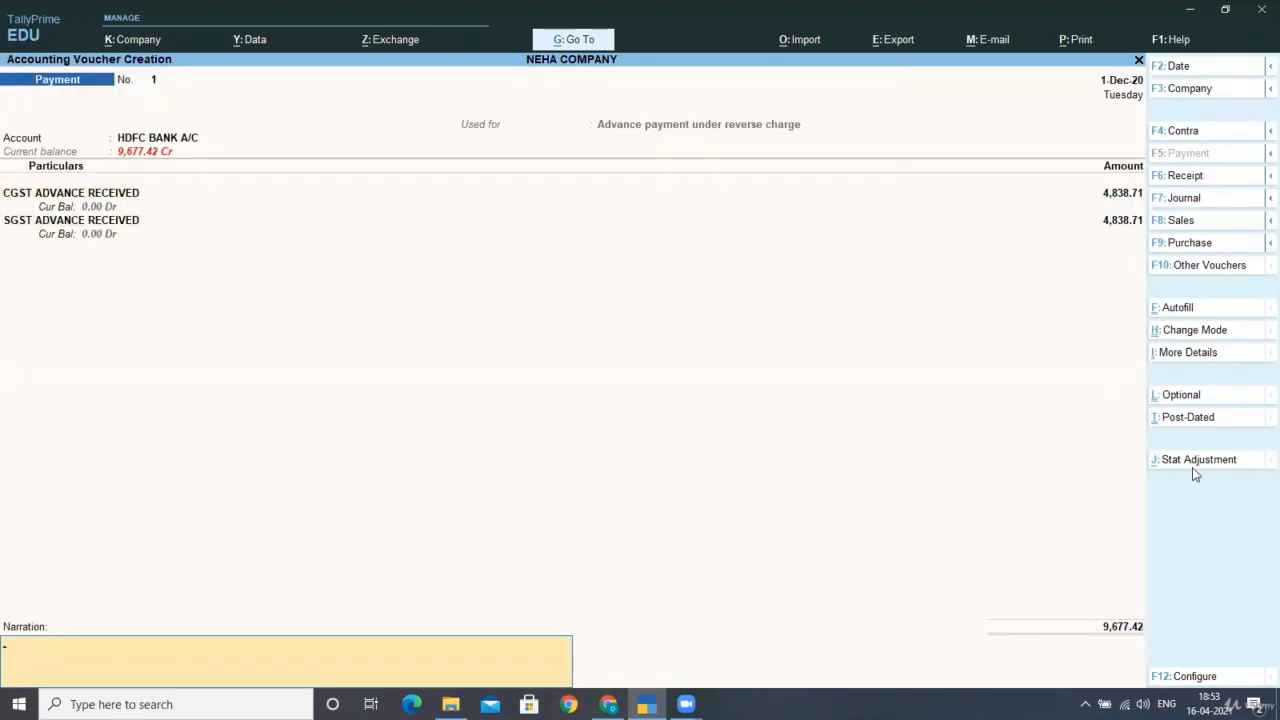
{"action": "key", "text": "Return"}
{"action": "key", "text": "Return"}
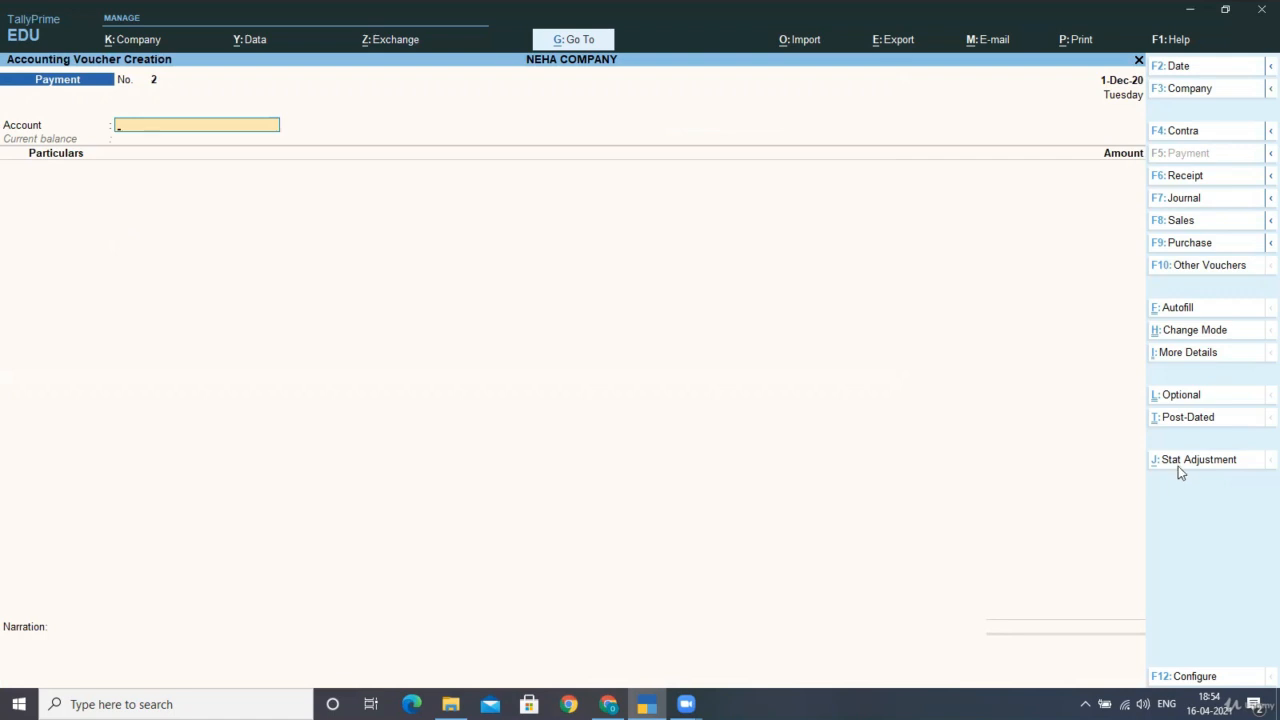
Quit the voucher and open GSTR-1 via Display More Reports > GST Reports, ready to change period.
{"action": "key", "text": "Escape"}
{"action": "key", "text": "Return"}
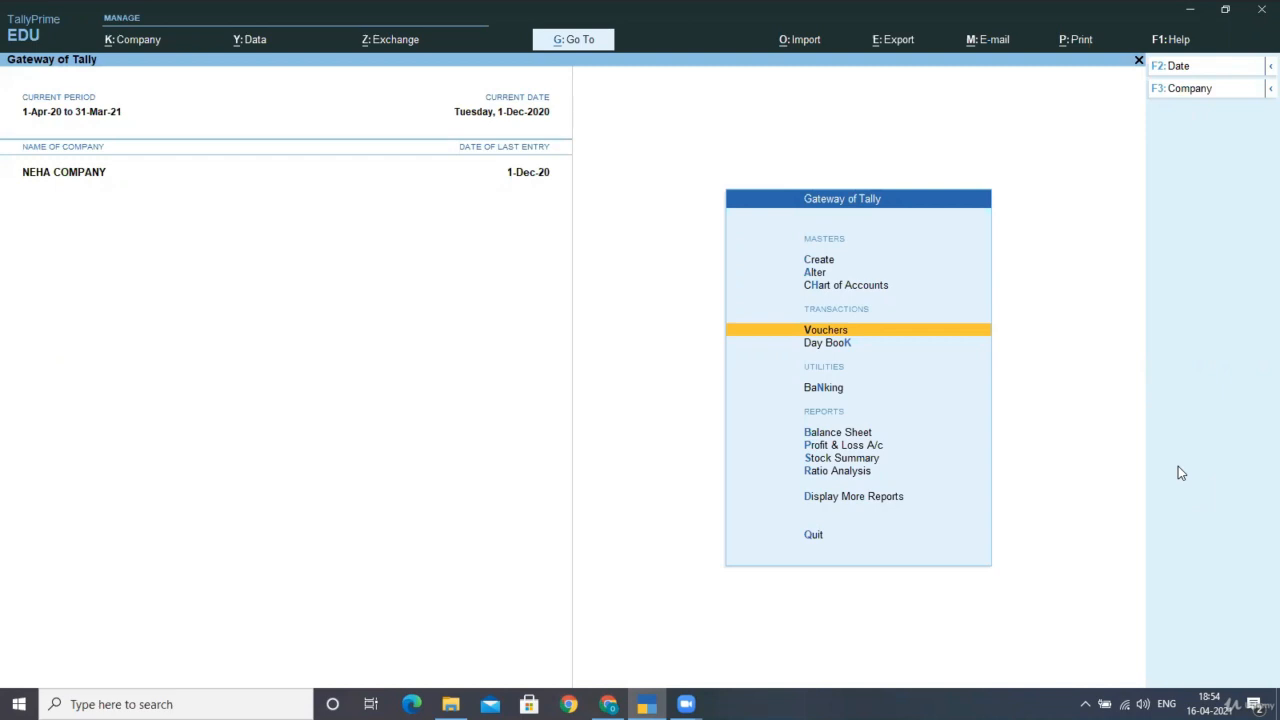
{"action": "key", "text": "Down"}
{"action": "key", "text": "End"}
{"action": "key", "text": "Up"}
{"action": "key", "text": "Return"}
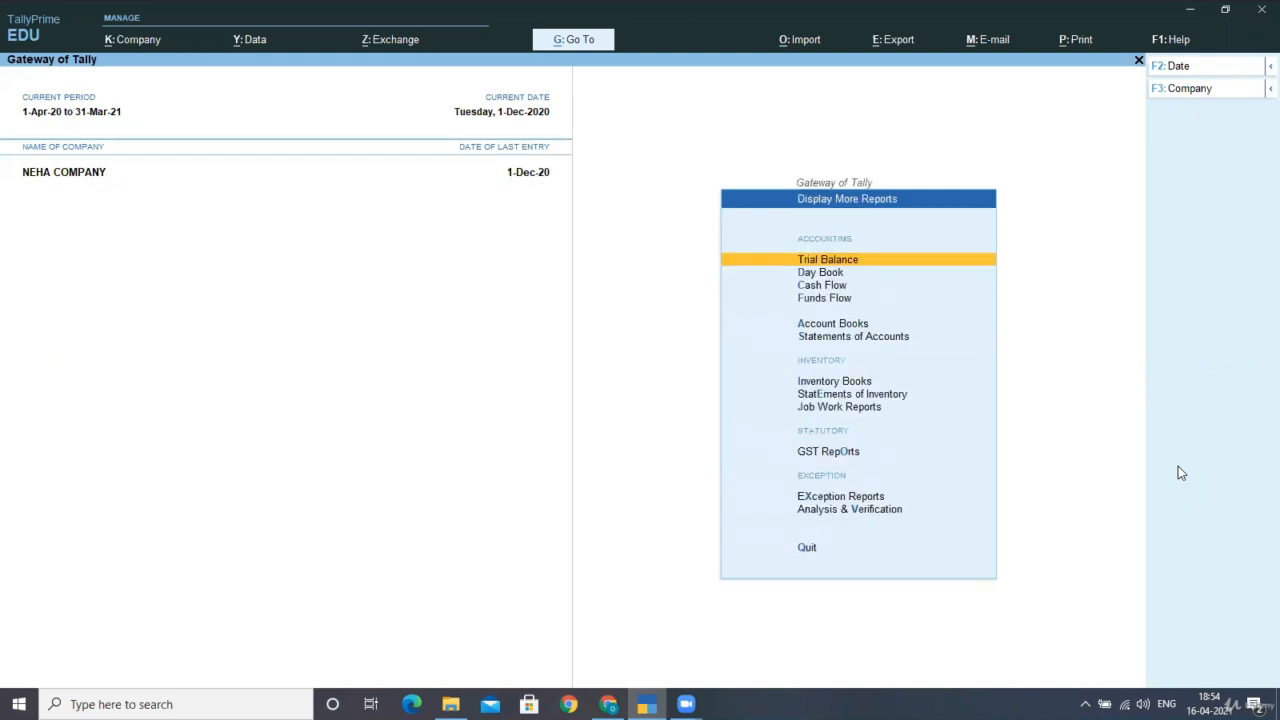
{"action": "key", "text": "o"}
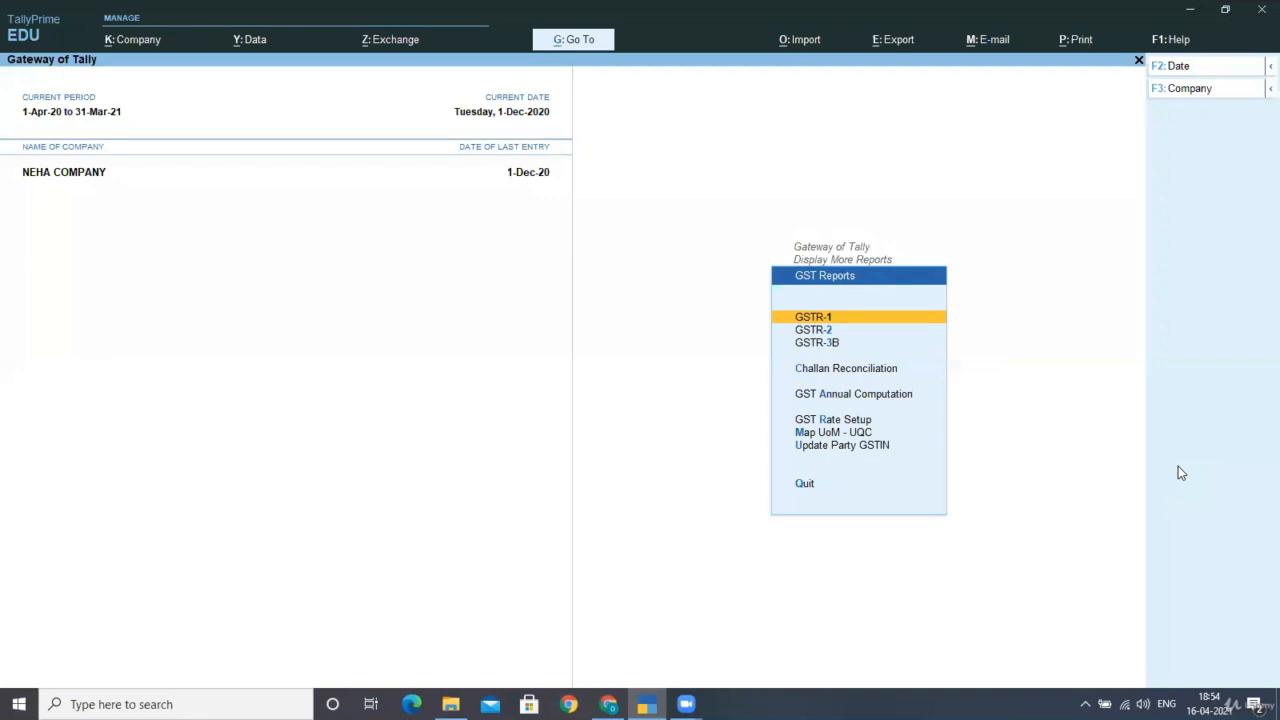
{"action": "key", "text": "Return"}
{"action": "key", "text": "F2"}
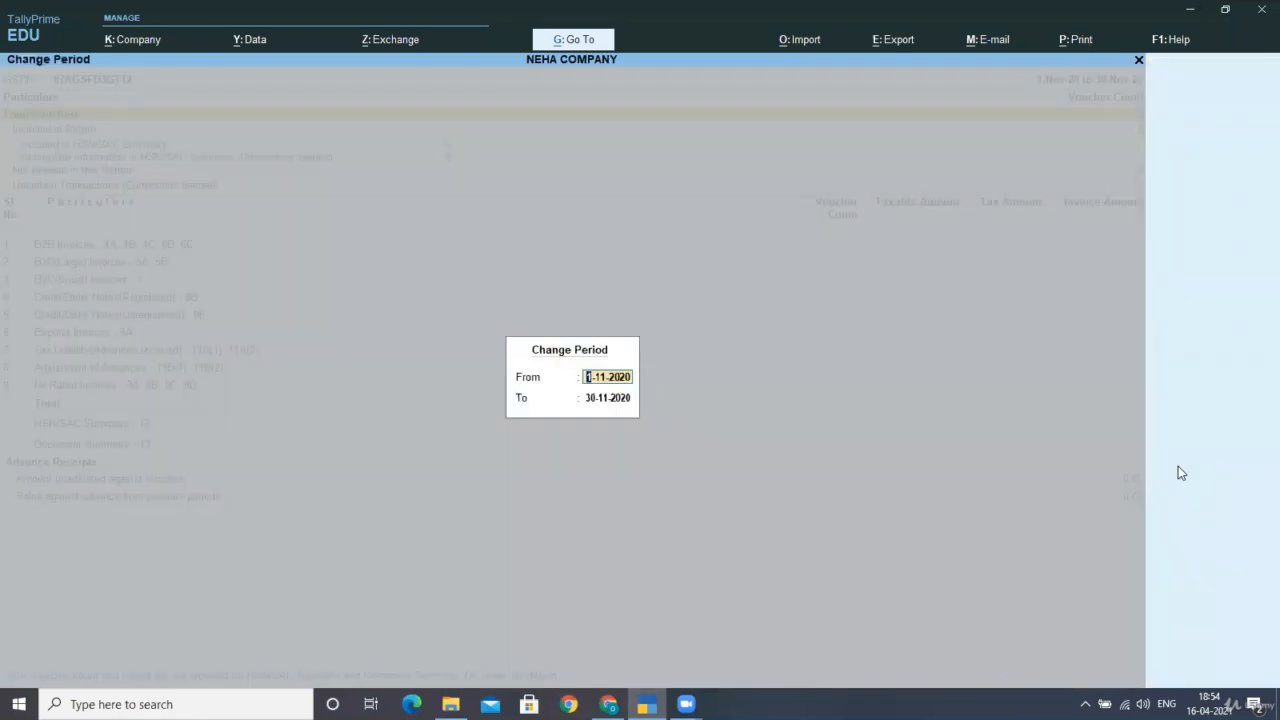
Set GSTR-1 to 1-4-2020 through 31-3-2021 and review Tax Liability (Advances received): 9,677.42 tax.
{"action": "type", "text": "1-4-2020"}
{"action": "key", "text": "Return"}
{"action": "type", "text": "31-3-"}
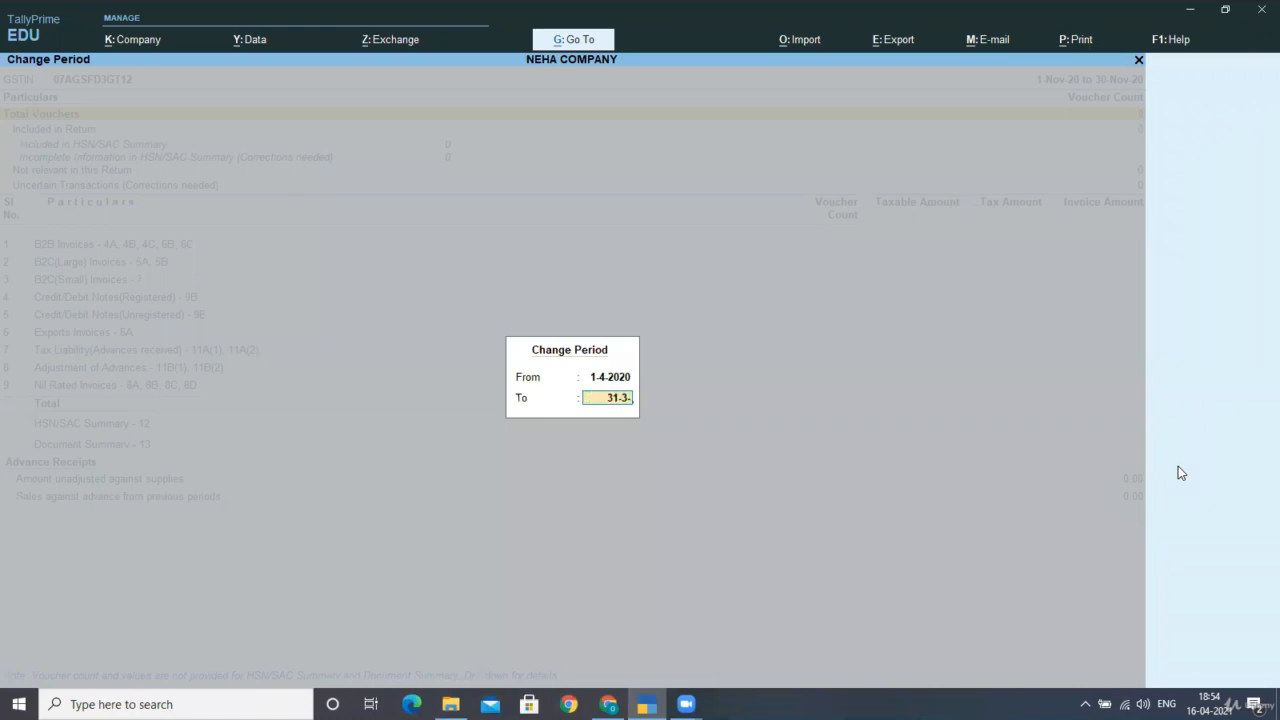
{"action": "type", "text": "2021"}
{"action": "key", "text": "Return"}
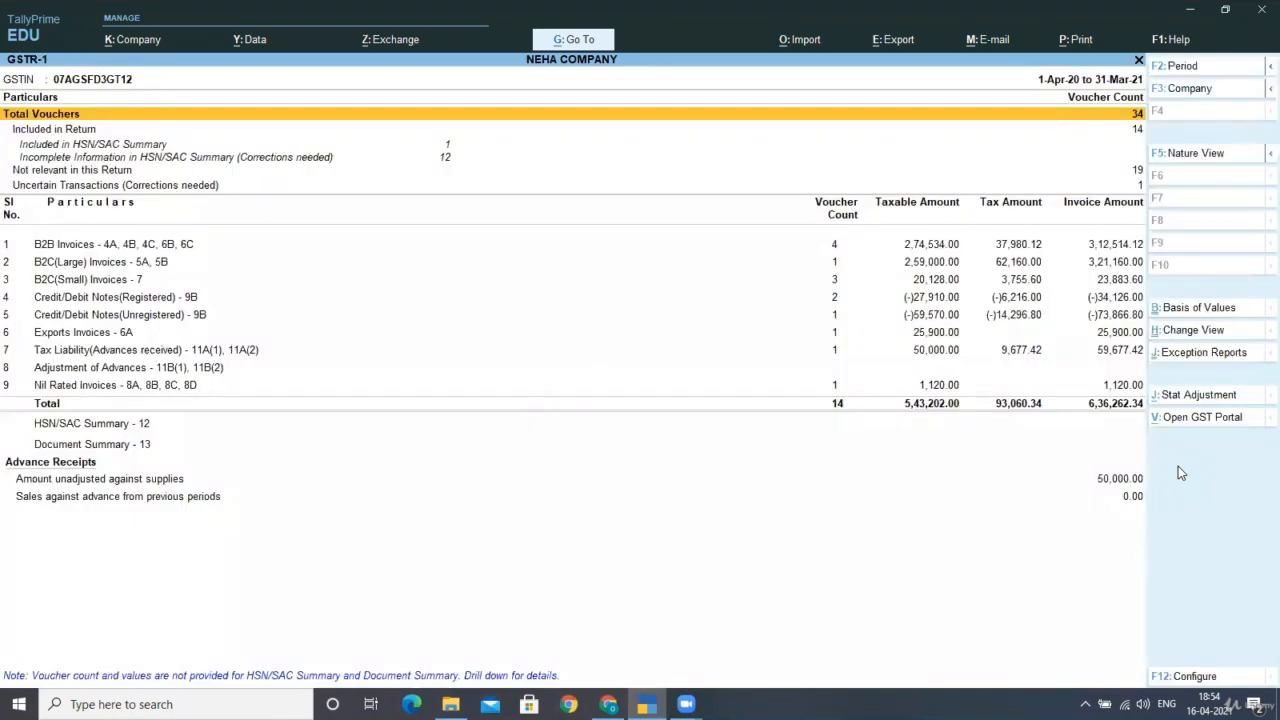
{"action": "key", "text": "Down"}
{"action": "key", "text": "Down"}
{"action": "key", "text": "Down"}
{"action": "key", "text": "Down"}
{"action": "key", "text": "Down"}
{"action": "key", "text": "Down"}
{"action": "key", "text": "Down"}
{"action": "key", "text": "Down"}
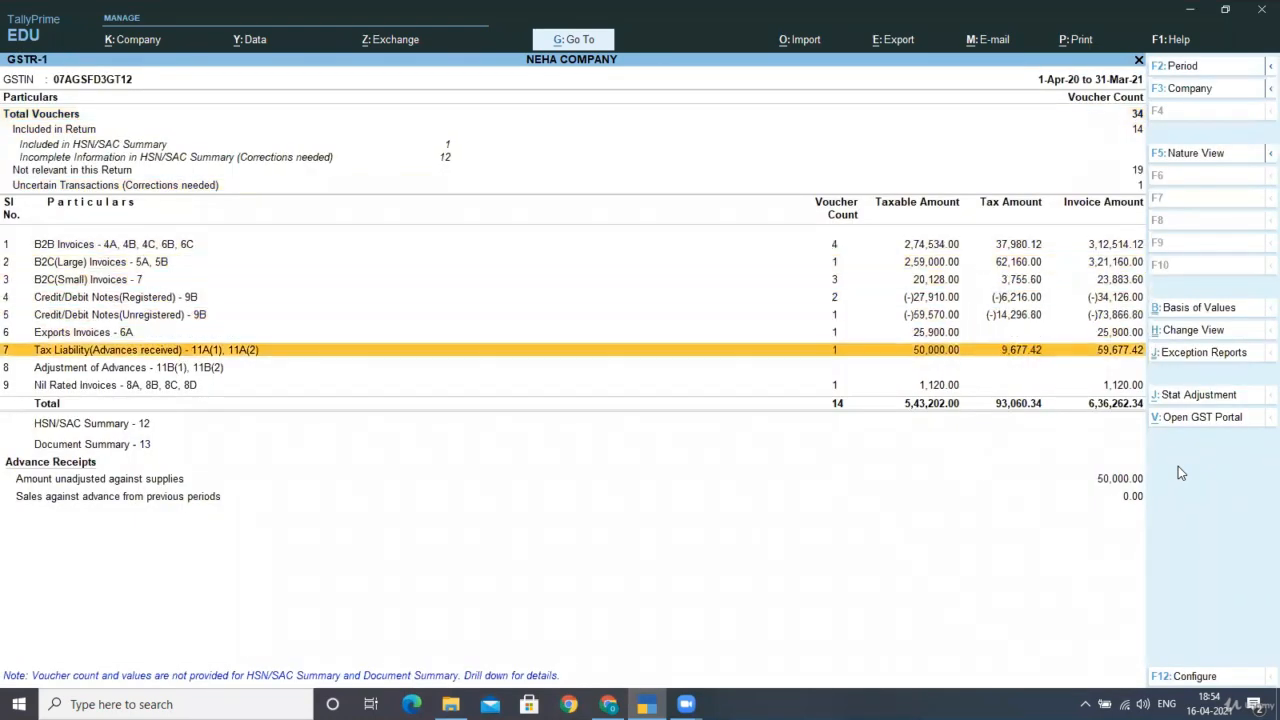
{"action": "key", "text": "Up"}
{"action": "key", "text": "Down"}
{"action": "key", "text": "Up"}
{"action": "key", "text": "Up"}
{"action": "key", "text": "Up"}
{"action": "key", "text": "Up"}
{"action": "key", "text": "Up"}
{"action": "key", "text": "Up"}
{"action": "key", "text": "Up"}
{"action": "key", "text": "Down"}
{"action": "key", "text": "Down"}
{"action": "key", "text": "Down"}
{"action": "key", "text": "Down"}
{"action": "key", "text": "Down"}
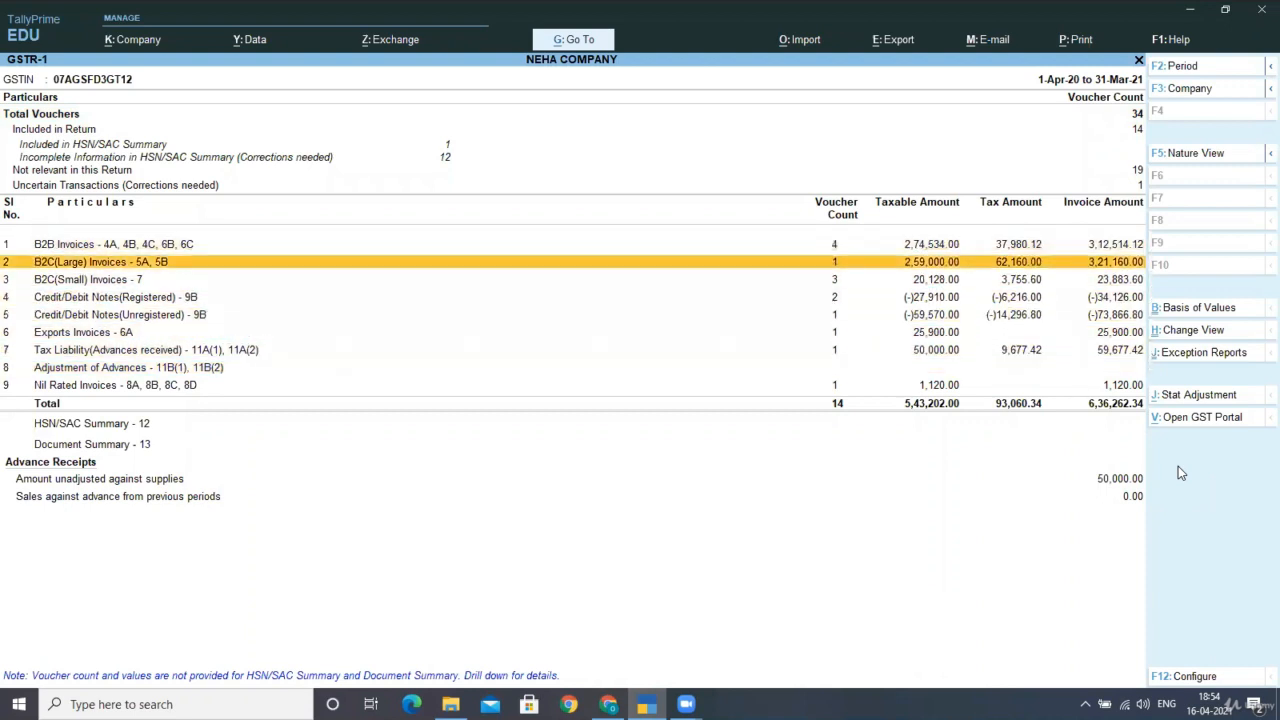
{"action": "key", "text": "Down"}
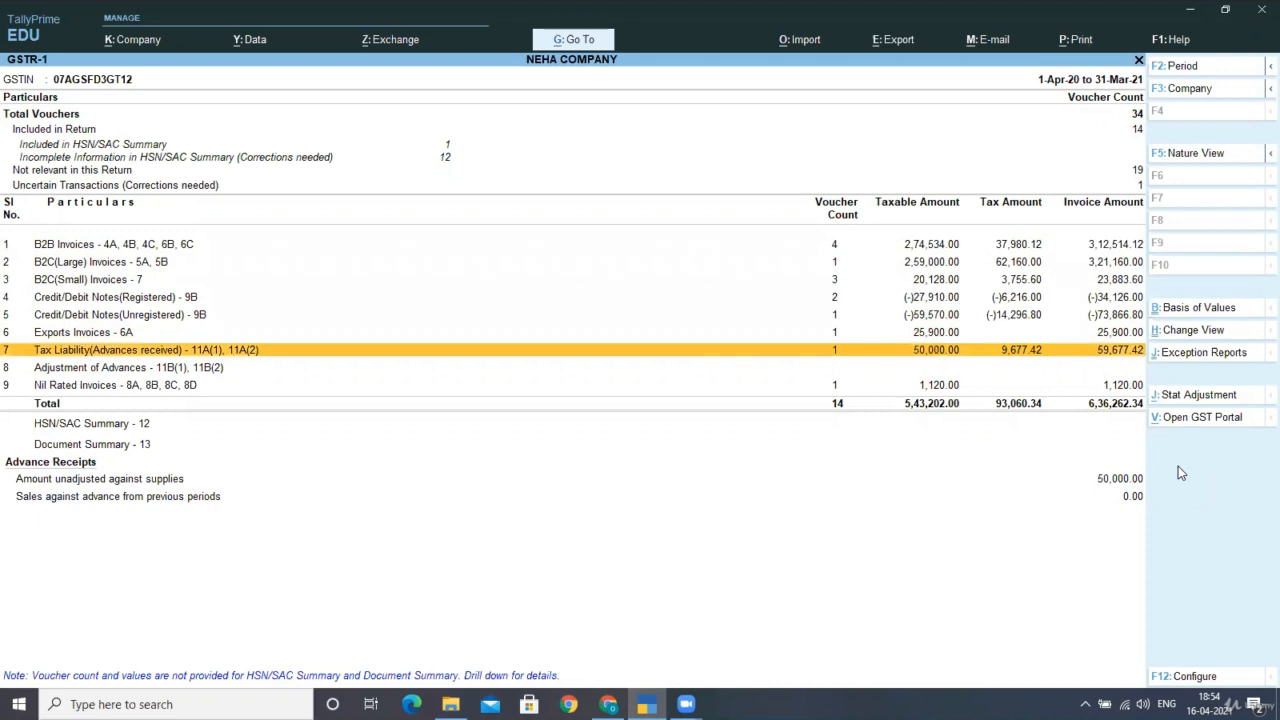